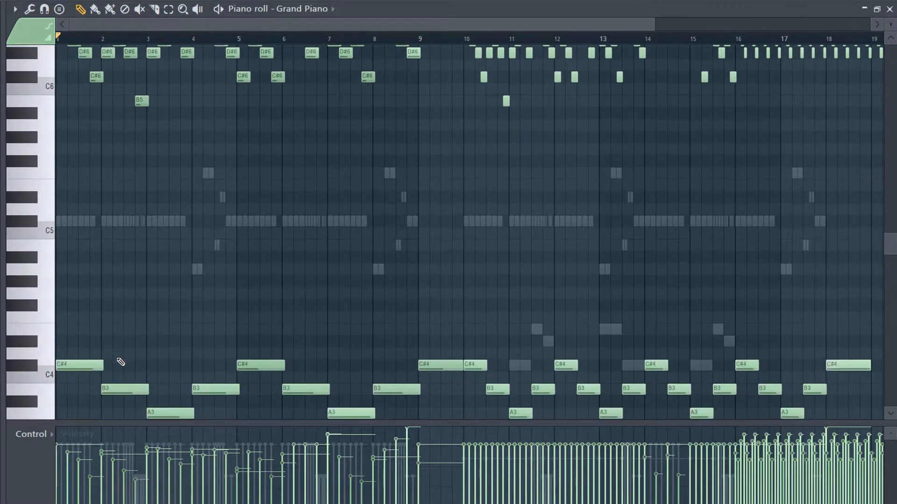
- Play back the existing Grand Piano part and examine its melody and bass notes from bar 1 through bar 21
scroll(120, 362, "down", 1)
scroll(121, 362, "up", 2)
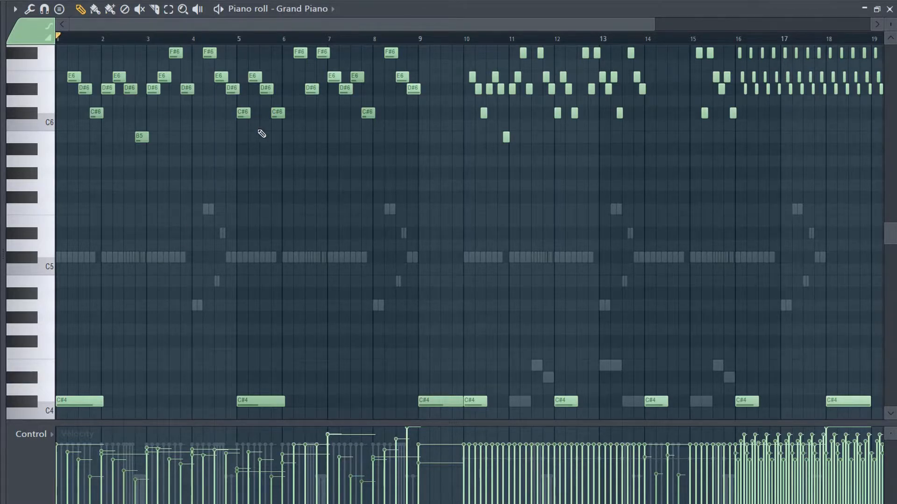
scroll(262, 133, "up", 3)
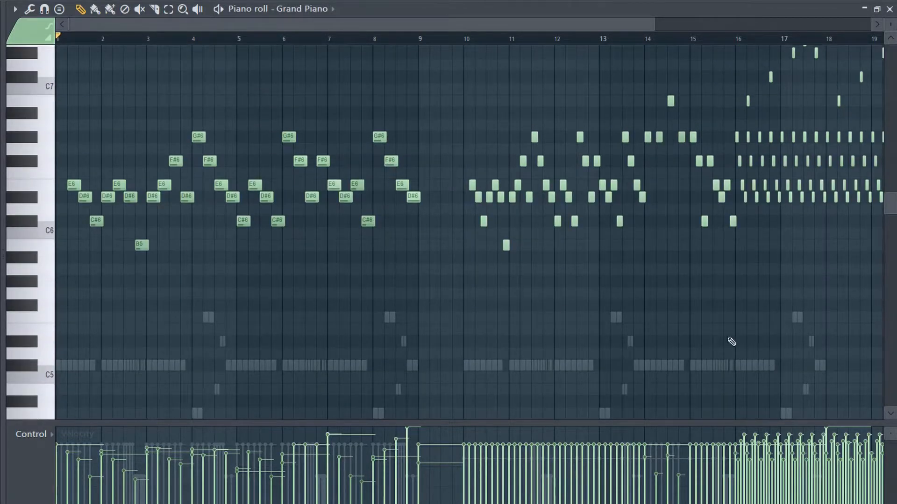
scroll(711, 337, "down", 3)
key("space")
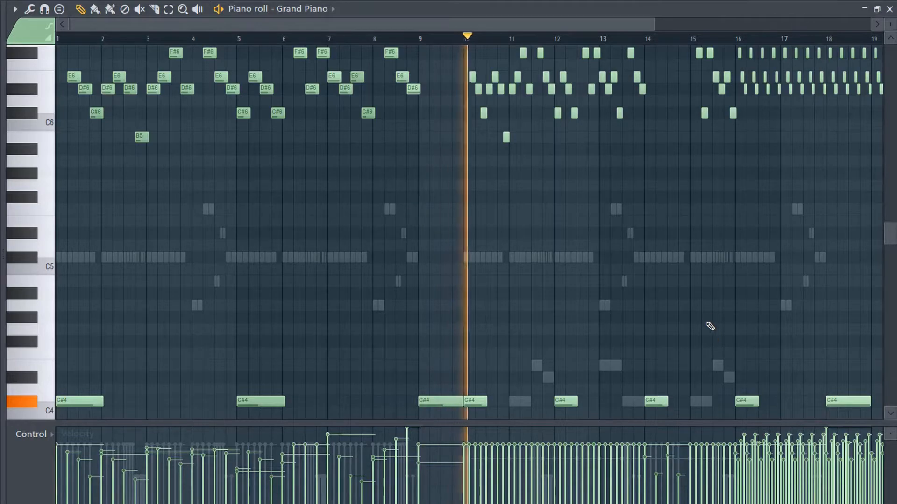
left_click_drag(544, 24, 634, 41)
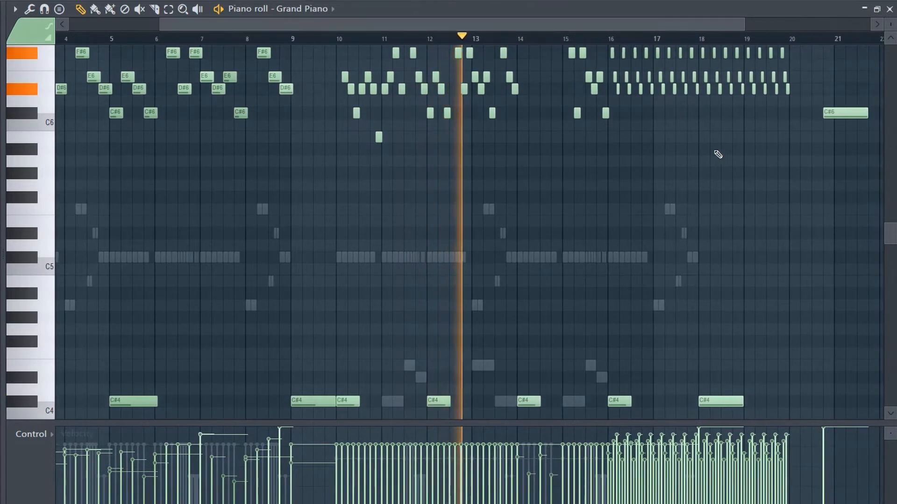
scroll(745, 179, "up", 2)
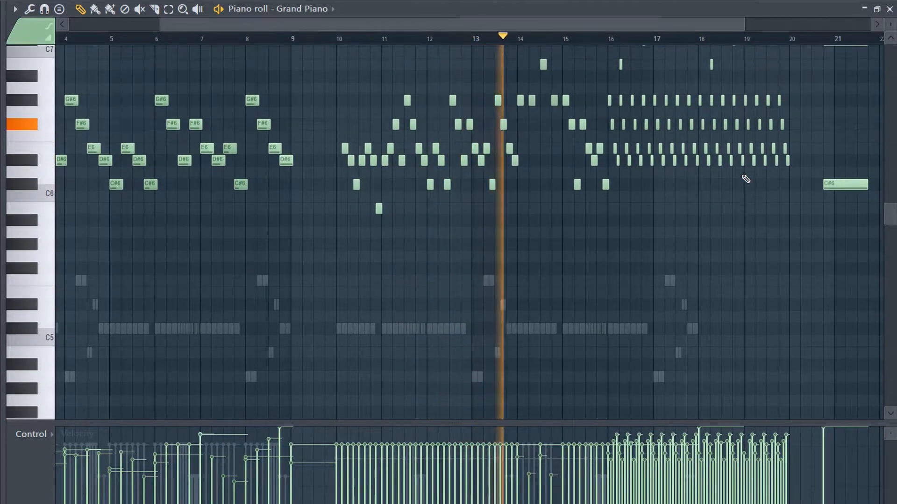
scroll(746, 178, "up", 1)
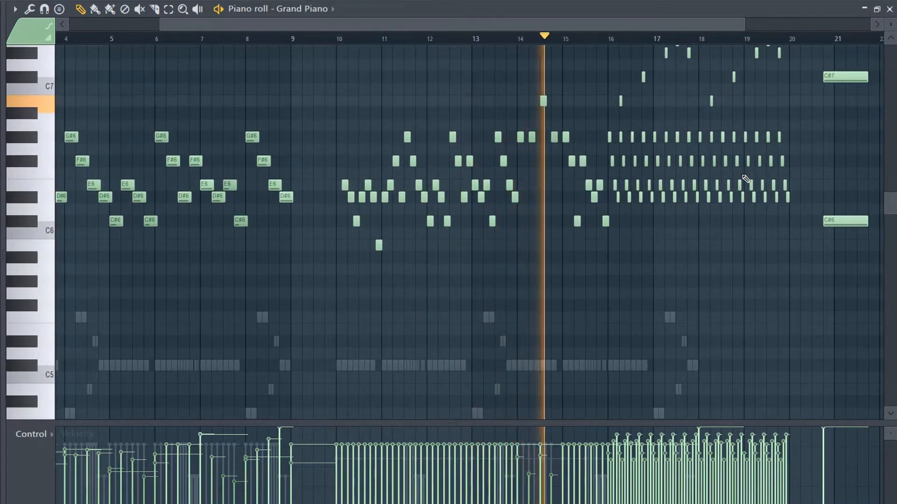
scroll(745, 178, "up", 2)
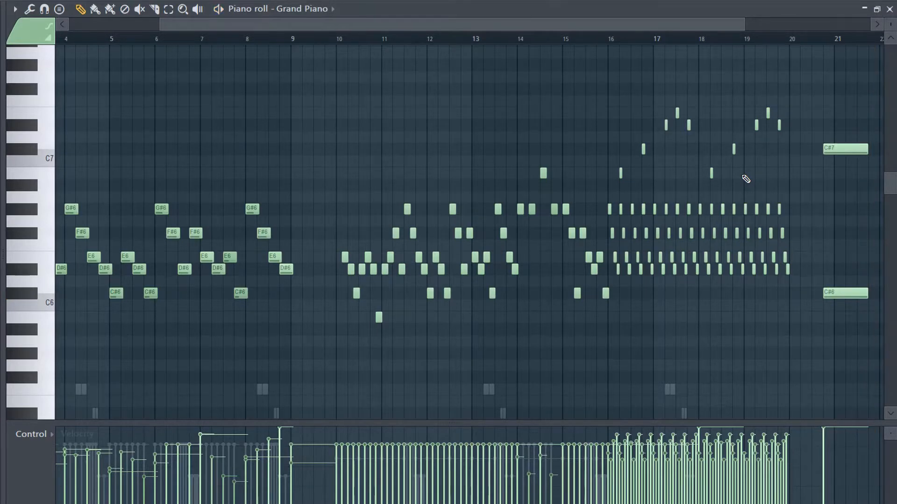
left_click_drag(199, 21, 518, 71)
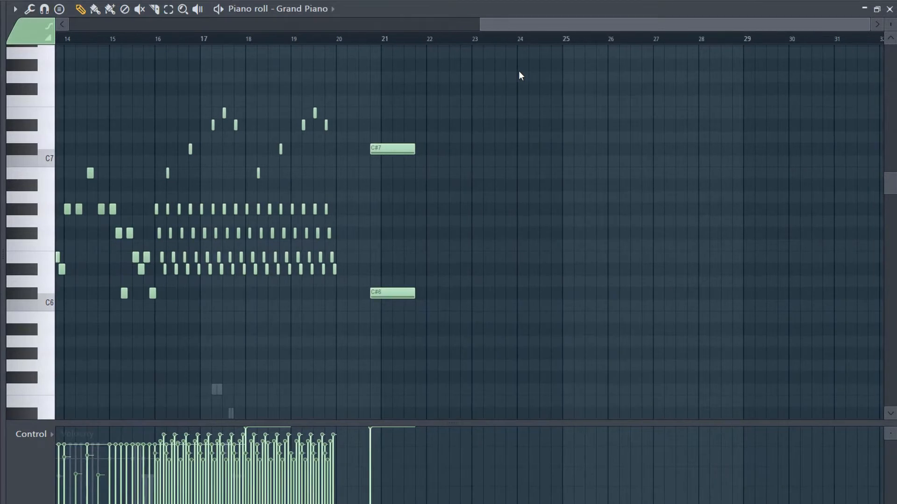
left_click_drag(508, 28, 19, 52)
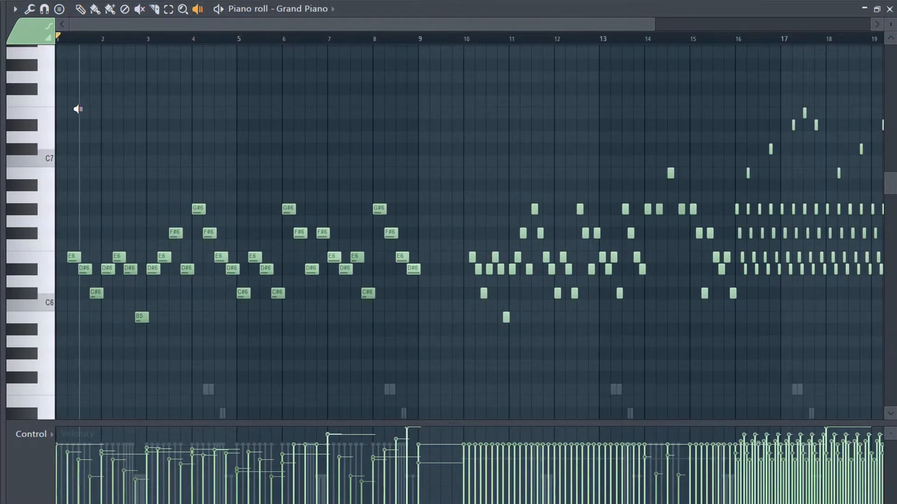
left_click_drag(66, 103, 90, 110)
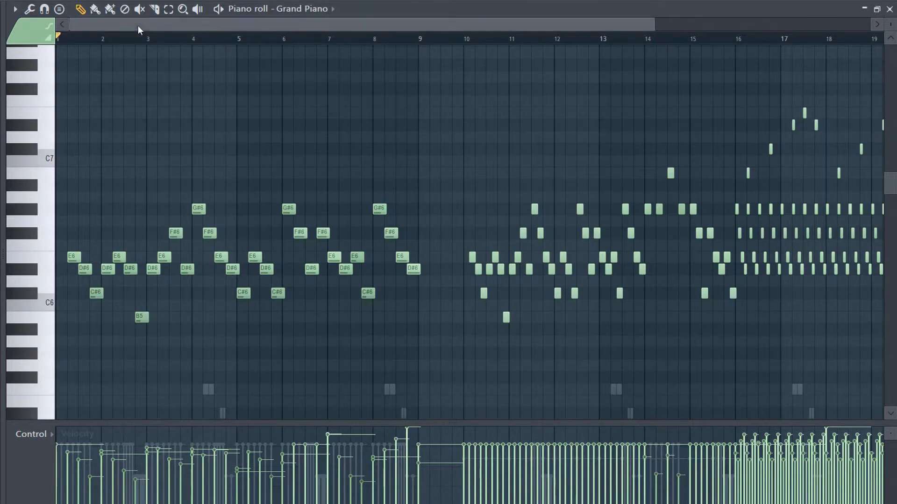
- Build a one-bar A minor chord from A4, C5 and E5 in the empty area starting at bar 25
left_click_drag(138, 25, 635, 110)
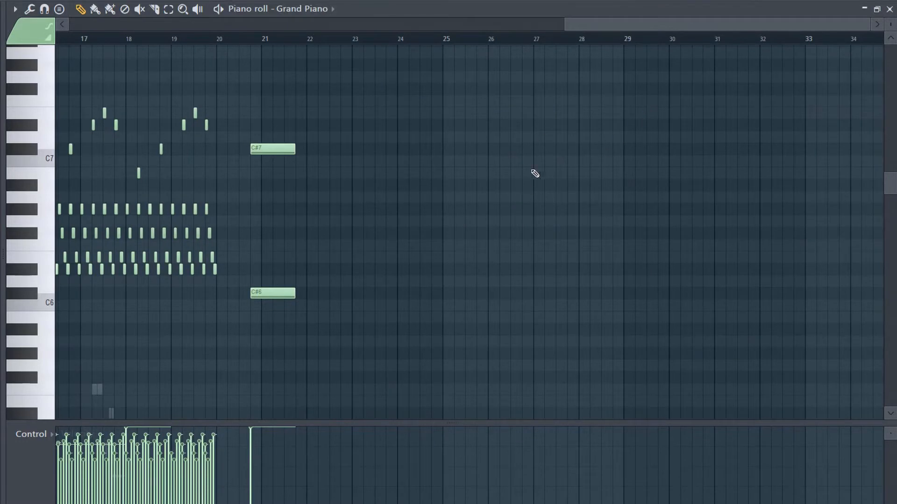
left_click_drag(606, 25, 796, 67)
scroll(321, 279, "down", 1)
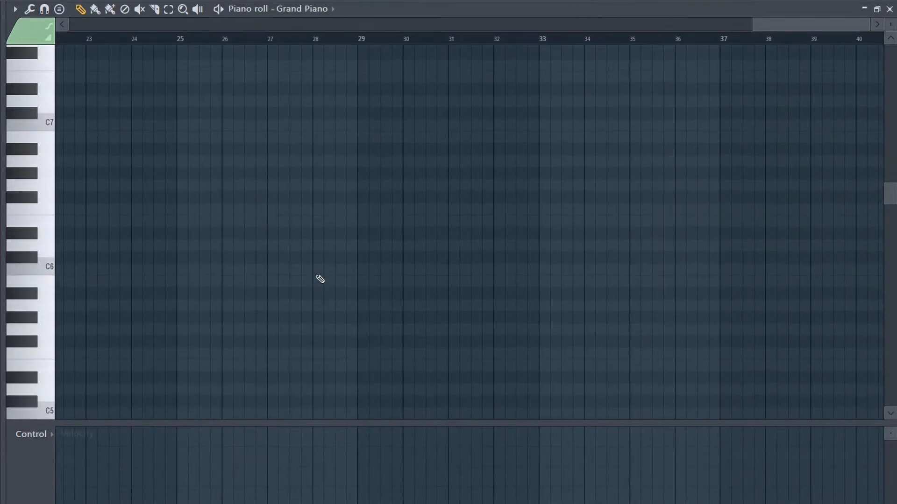
scroll(13, 354, "down", 1)
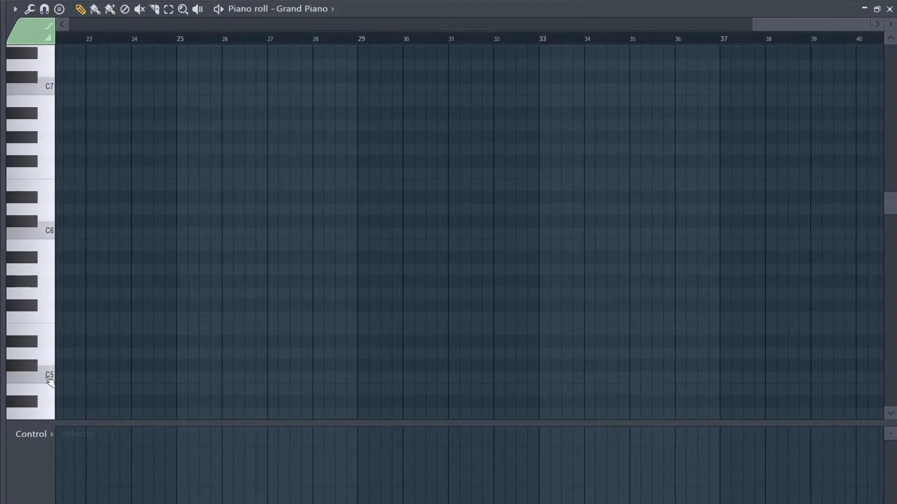
scroll(49, 379, "down", 2)
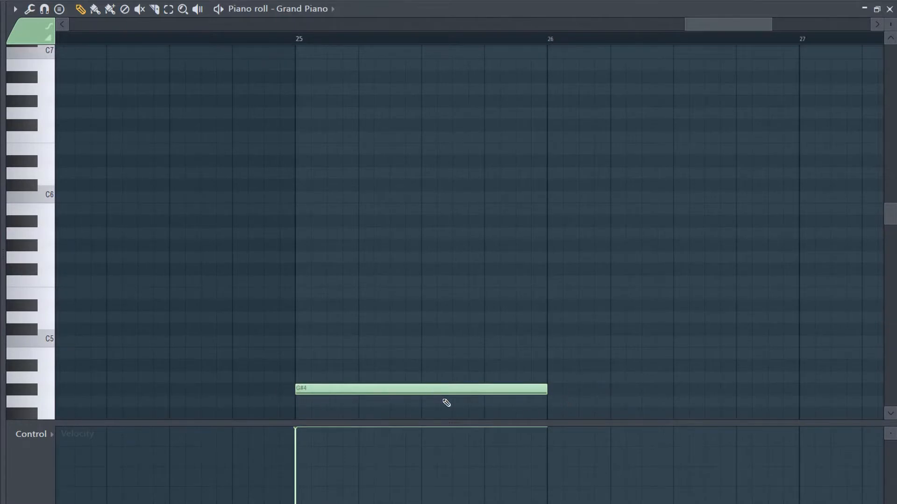
left_click_drag(342, 391, 344, 377)
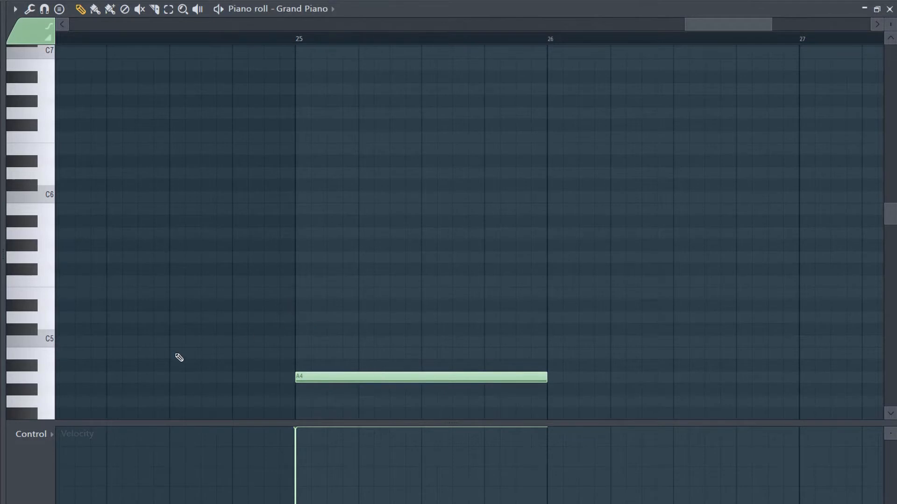
left_click(301, 341)
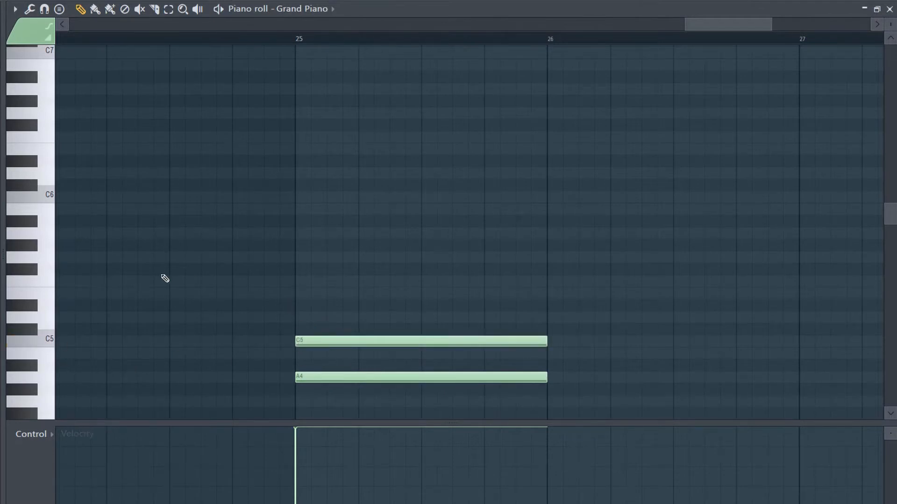
left_click(302, 293)
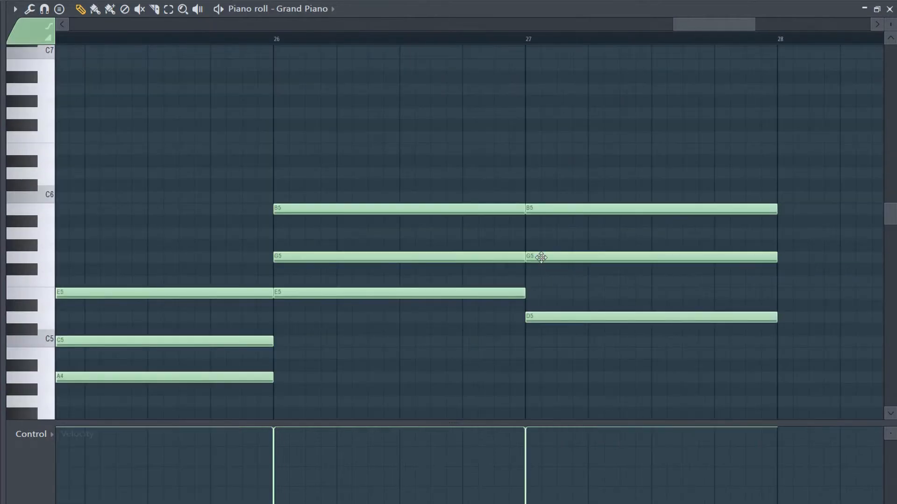
- Audition the G5, B5 and D5 notes of the bar 27 chord and count the semitones between them on the piano keys
left_click(541, 258)
left_click(541, 206)
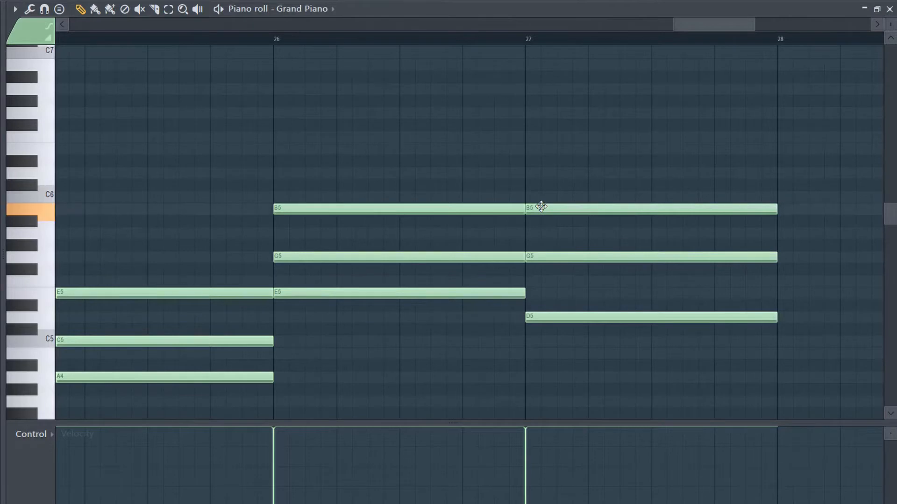
left_click(46, 236)
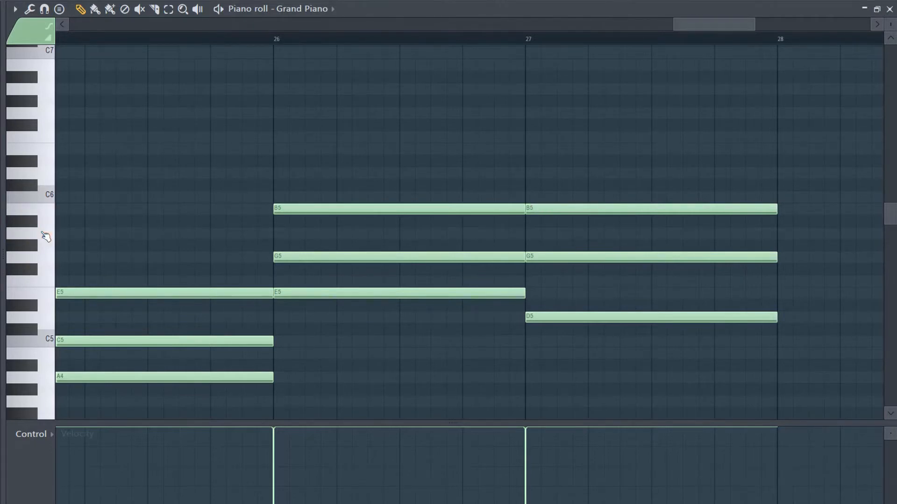
left_click(45, 258)
left_click(49, 223)
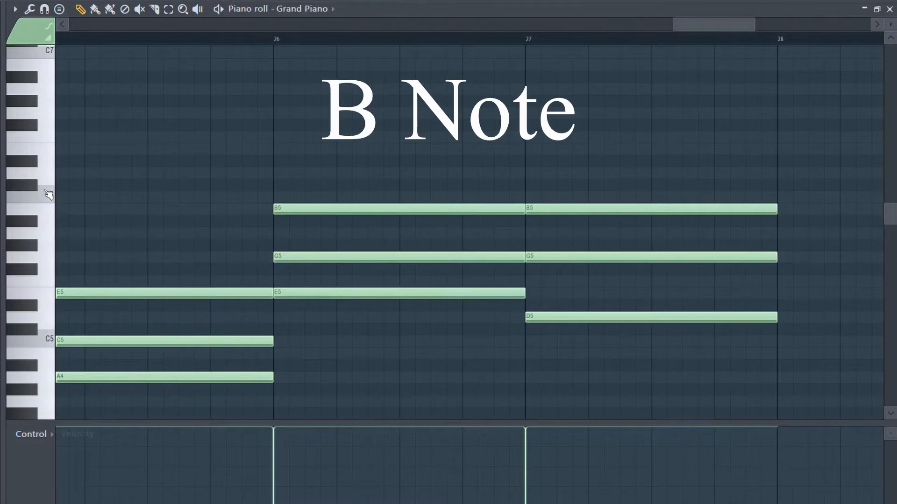
left_click(50, 175)
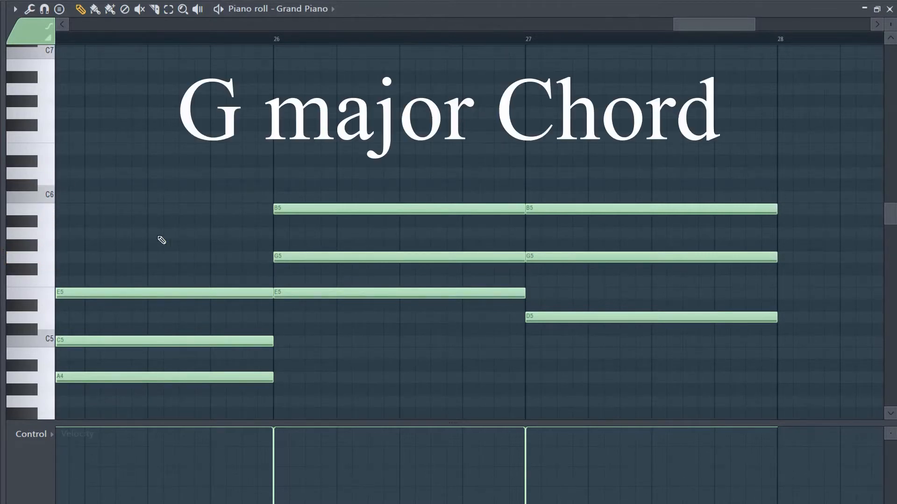
left_click(567, 317)
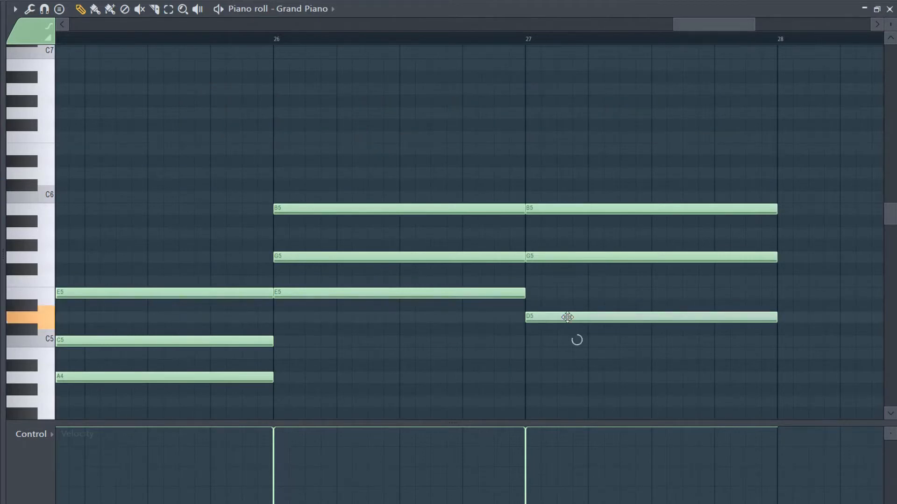
- Raise the D5 note of the bar 27 chord an octave to D6 and play the chord back
left_click_drag(567, 318, 547, 172)
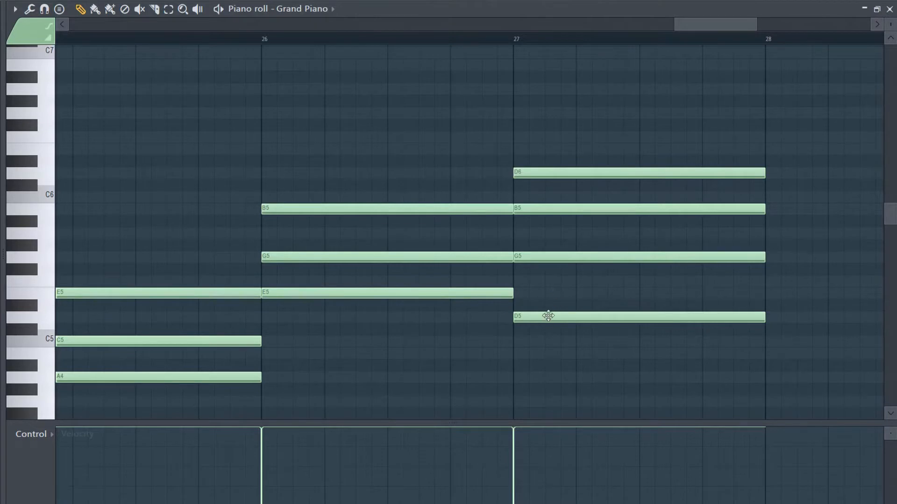
right_click(534, 177)
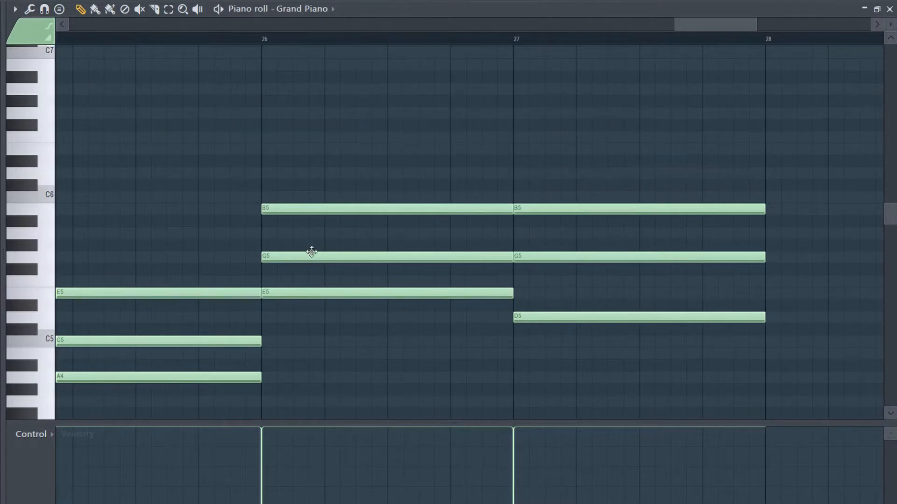
mouse_move(541, 319)
left_mouse_down()
mouse_move(548, 178)
mouse_move(541, 172)
left_mouse_up()
left_click(481, 39)
key("space")
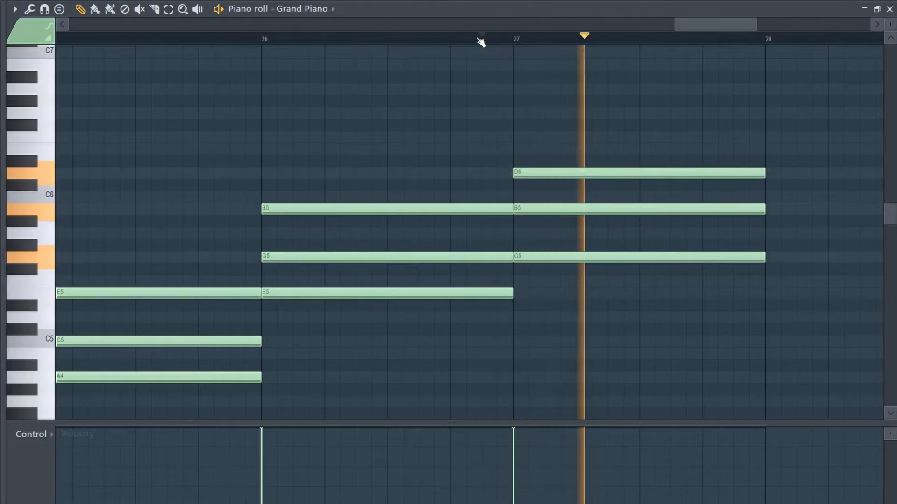
key("space")
- Delete the E5, G5 and B5 notes in bar 26 and play the bar 27 G major chord on its own
right_click(446, 209)
right_click(450, 257)
right_click(453, 293)
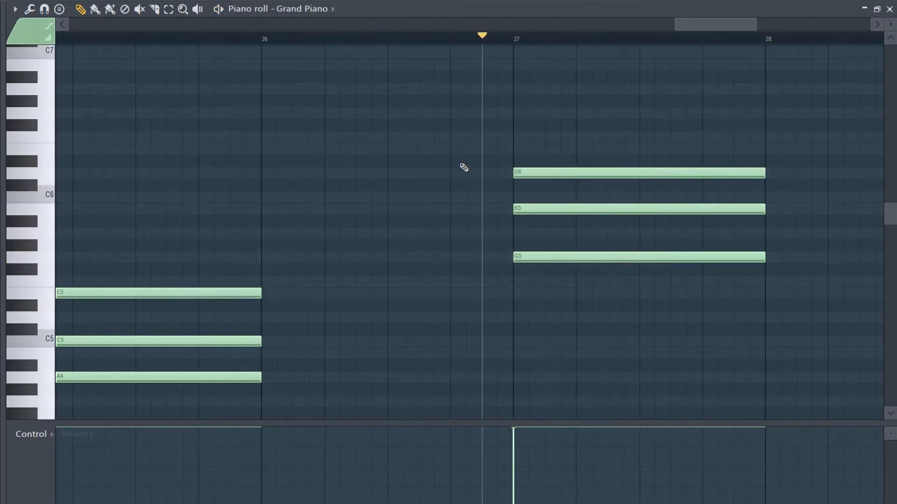
key("space")
key("space")
- Lower the top D6 note of the bar 27 chord an octave to D5 and play the inverted chord
left_click_drag(526, 174, 528, 324)
key("space")
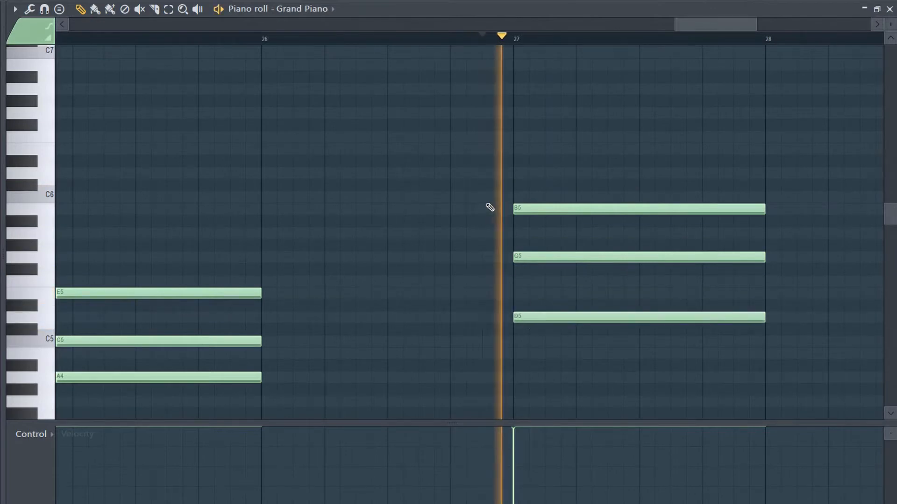
key("space")
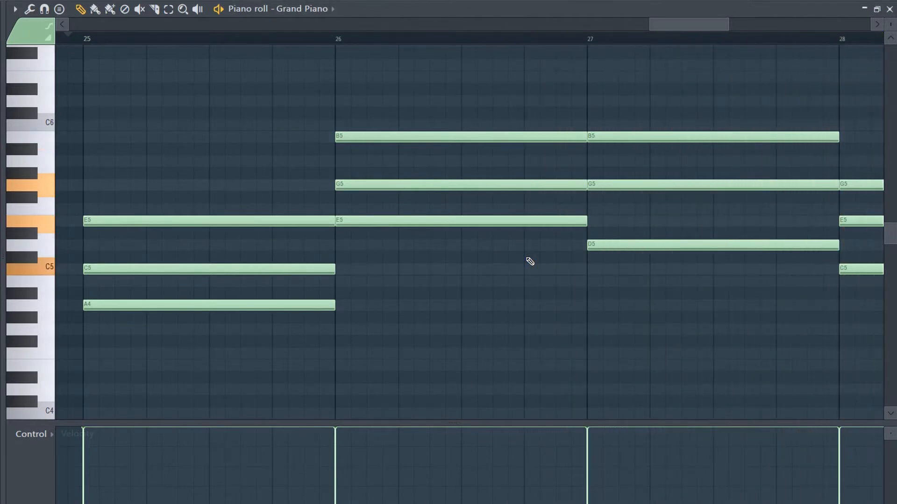
- Lower the B5 notes of the bar 26 and 27 chords an octave to B4 and play back the progression
key("space")
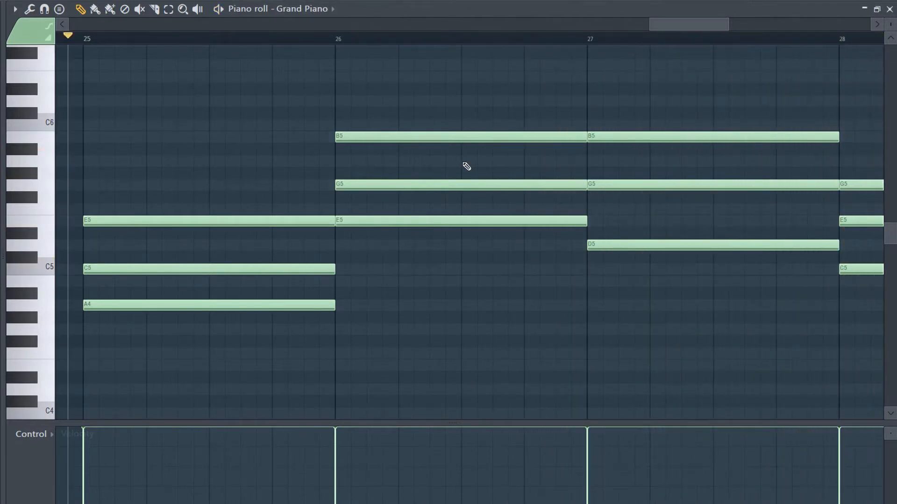
left_click_drag(466, 166, 471, 281)
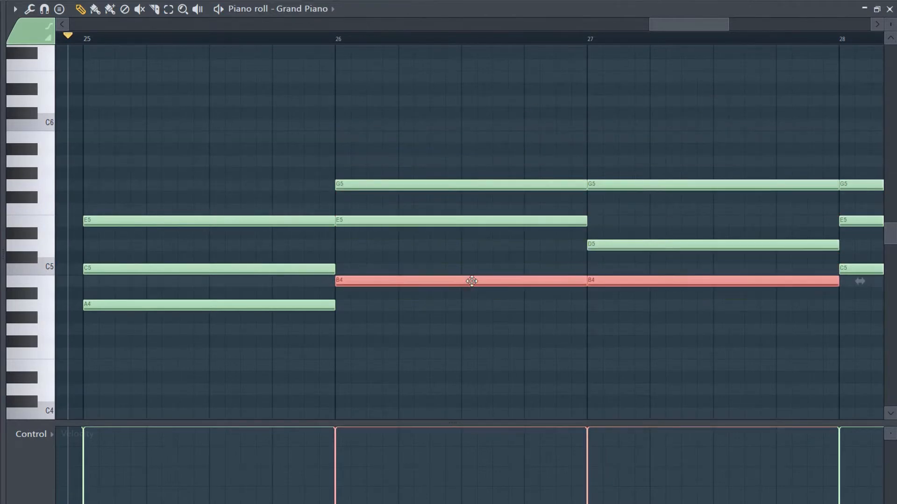
key("space")
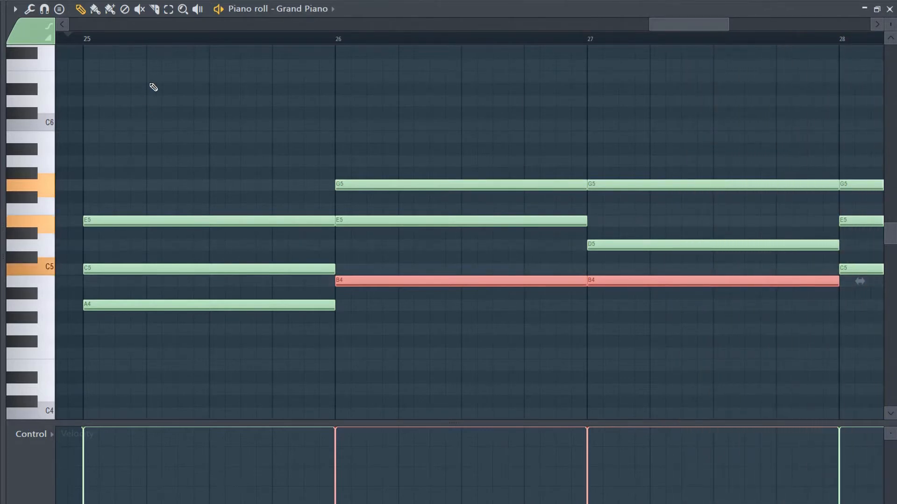
key("space")
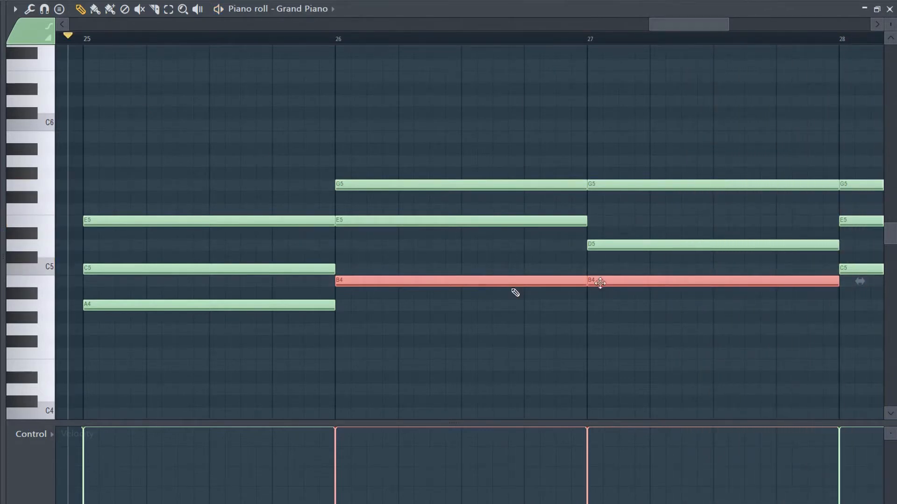
left_click(605, 310)
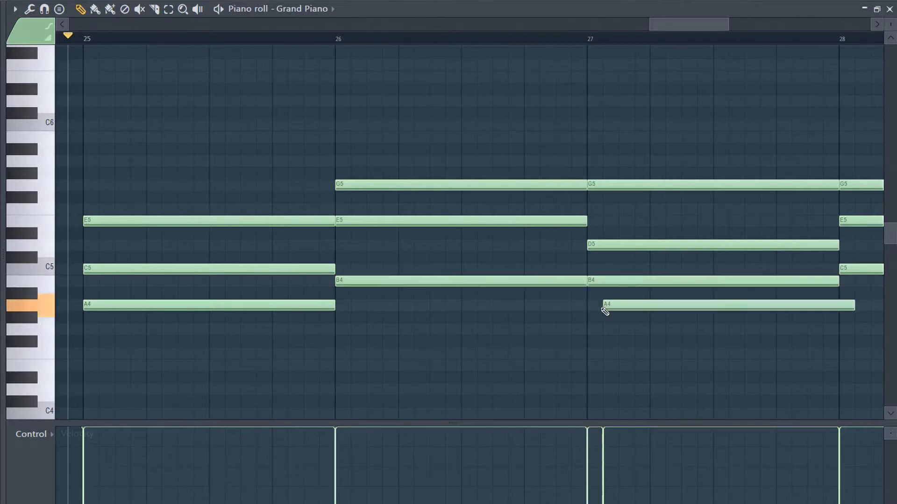
right_click(628, 305)
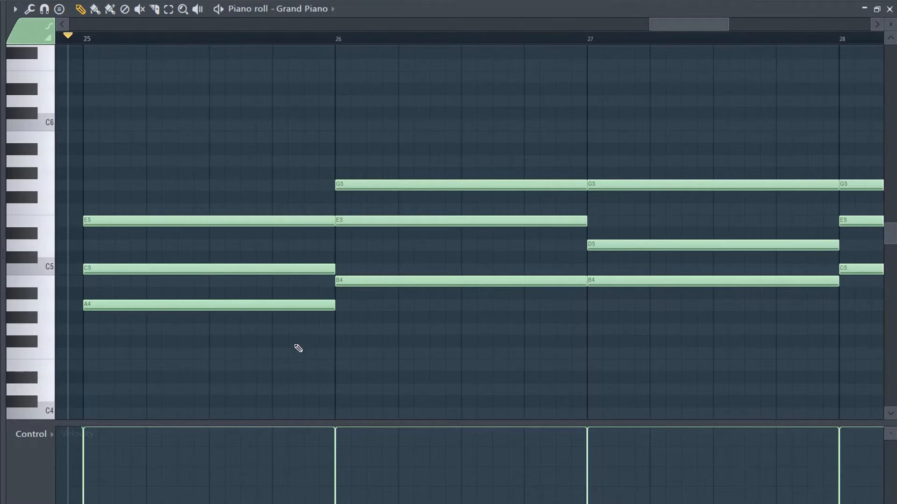
- Select all chord notes in bars 25 to 28, shorten them slightly to leave gaps between the chords, and play them back
left_click_drag(294, 356, 882, 121)
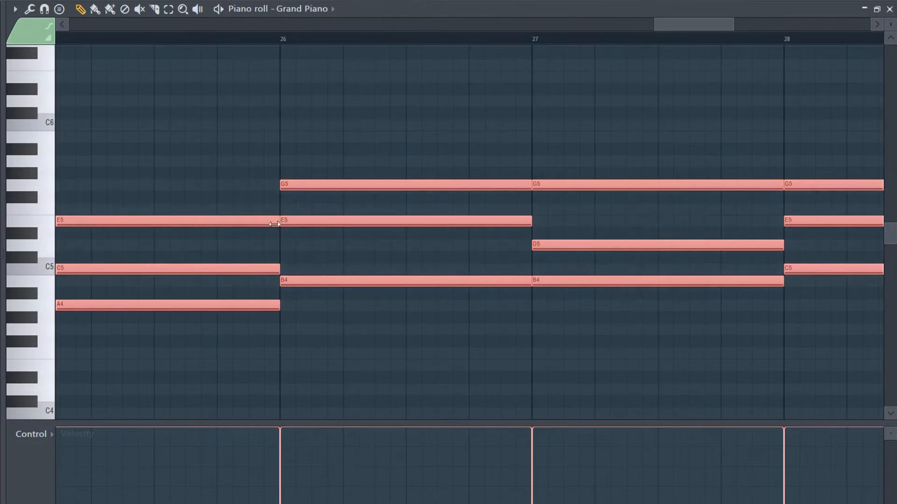
left_click_drag(274, 224, 265, 224)
key("space")
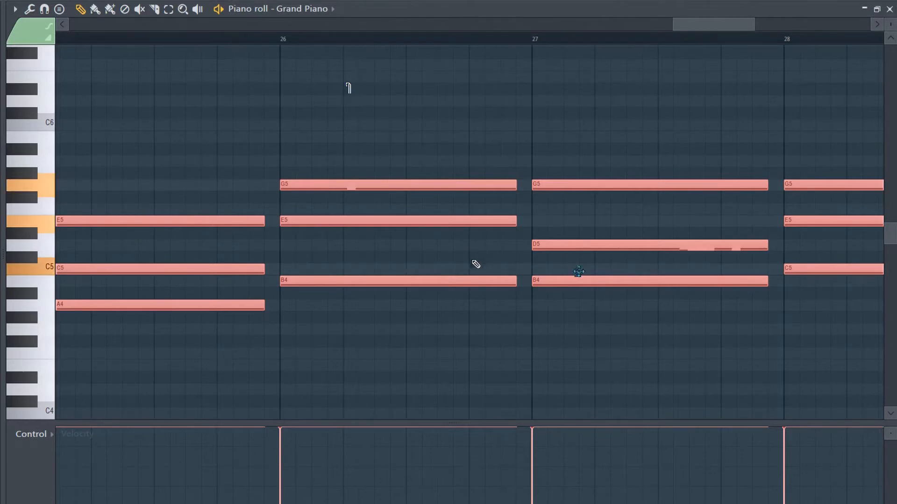
scroll(578, 272, "down", 4)
scroll(578, 272, "up", 3)
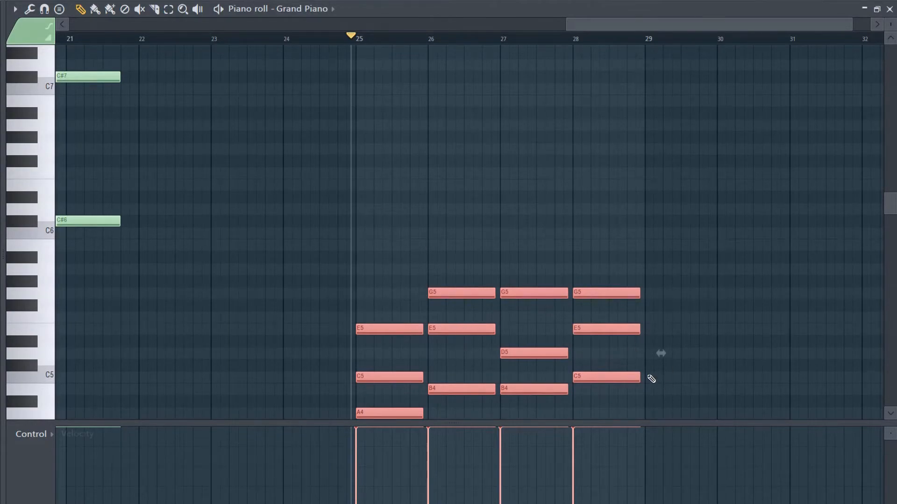
- Lengthen the selected chord notes to close the gaps and compress the whole progression to half its length, ending at bar 27
scroll(652, 380, "down", 2)
scroll(678, 376, "up", 5)
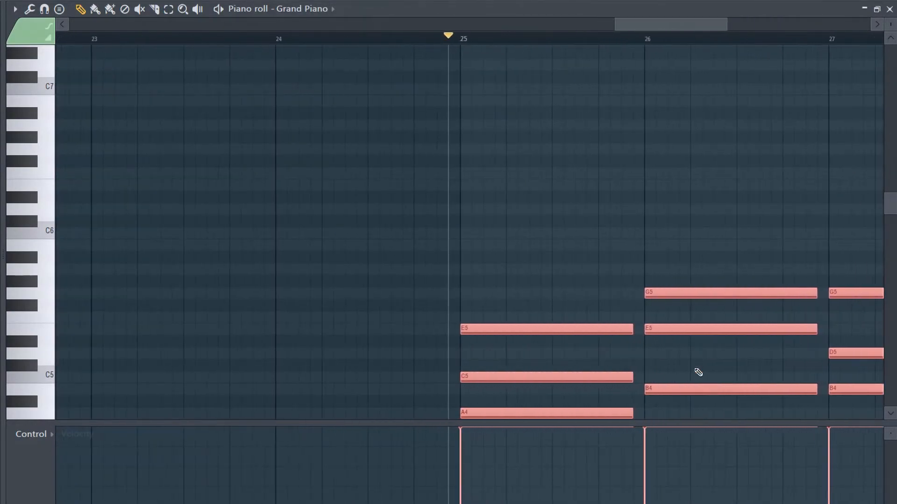
left_click_drag(631, 331, 640, 330)
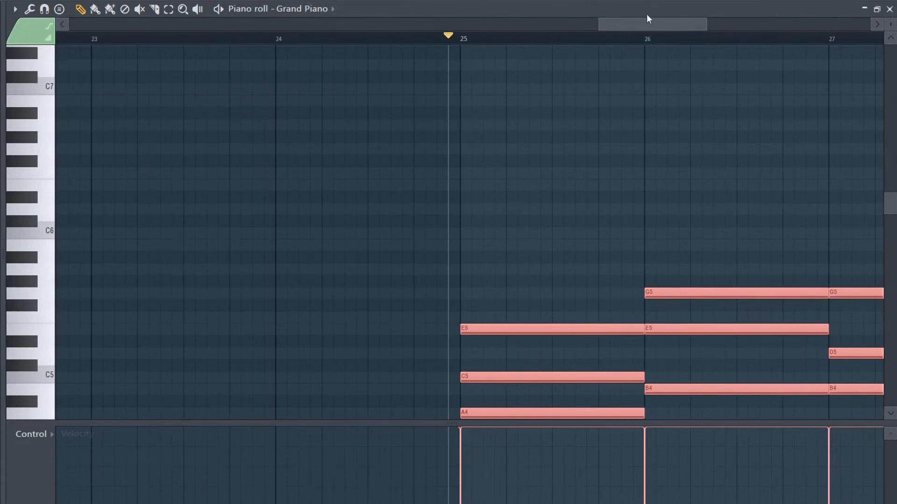
left_click_drag(647, 19, 702, 29)
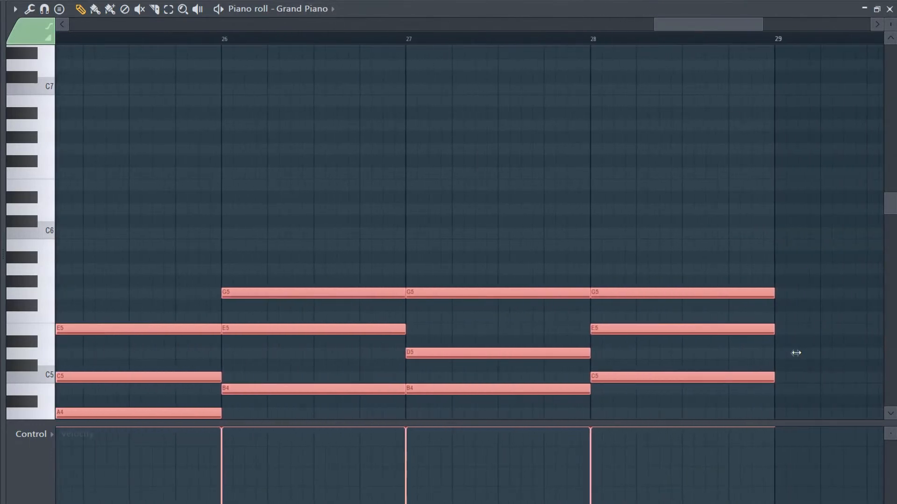
left_click_drag(795, 354, 428, 345)
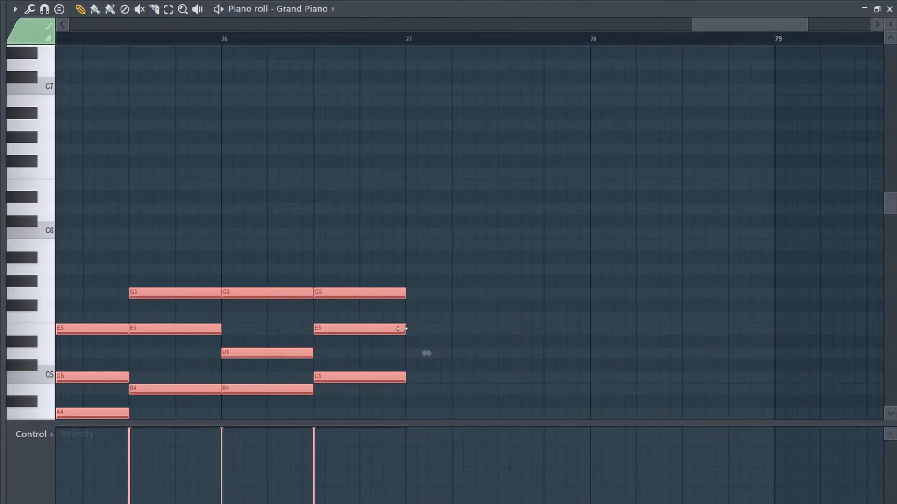
- Shorten the selected half-bar chord notes slightly to leave a gap after each chord, and play back the progression
left_click_drag(402, 329, 391, 329)
left_click_drag(717, 24, 668, 30)
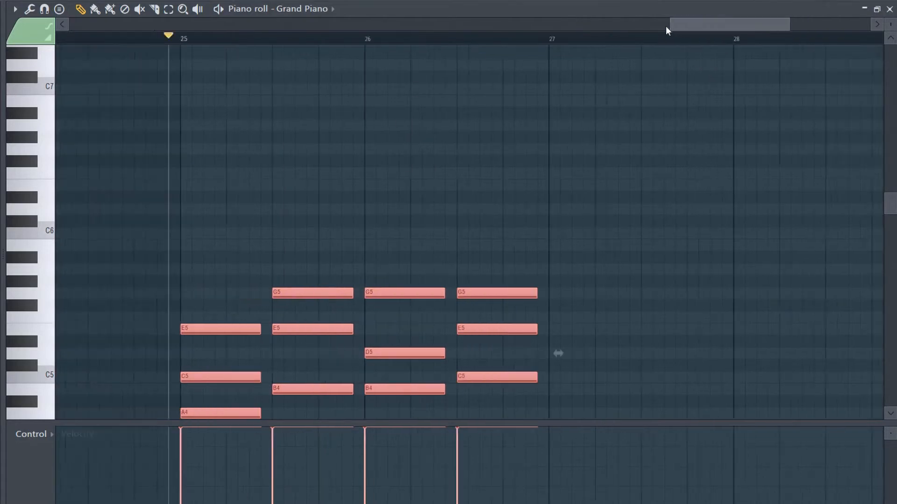
key("space")
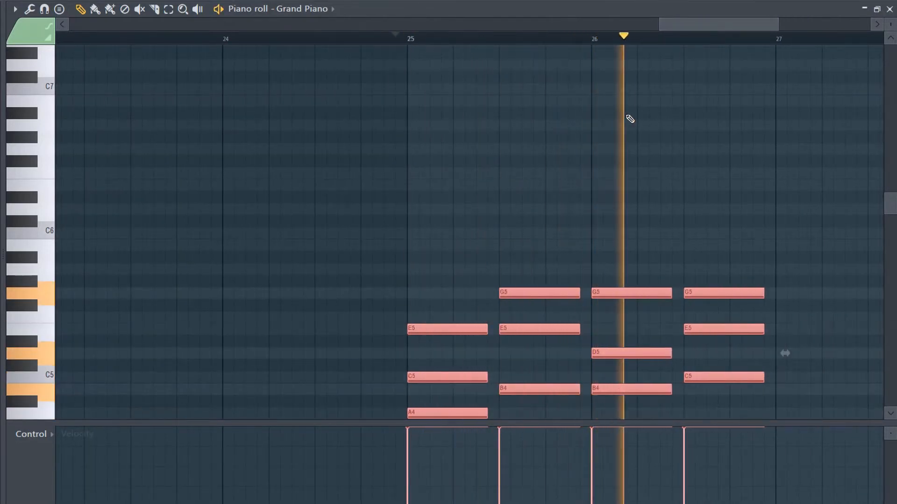
key("space")
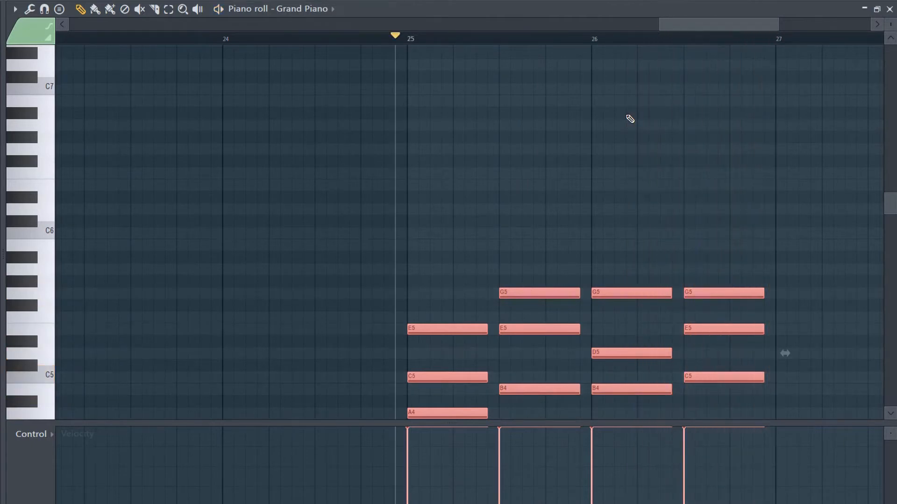
- Deselect the chords and play them together with the melody above them from bar 25
scroll(538, 354, "down", 2)
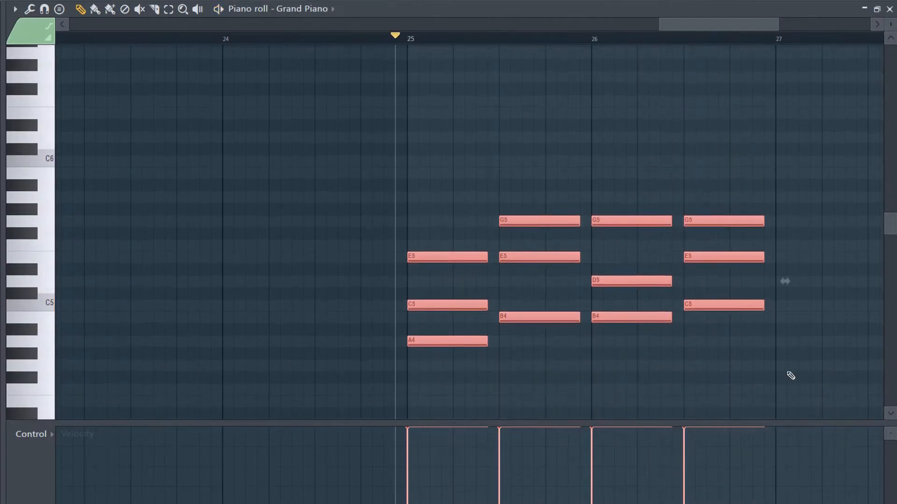
scroll(725, 317, "up", 1)
scroll(617, 276, "down", 1)
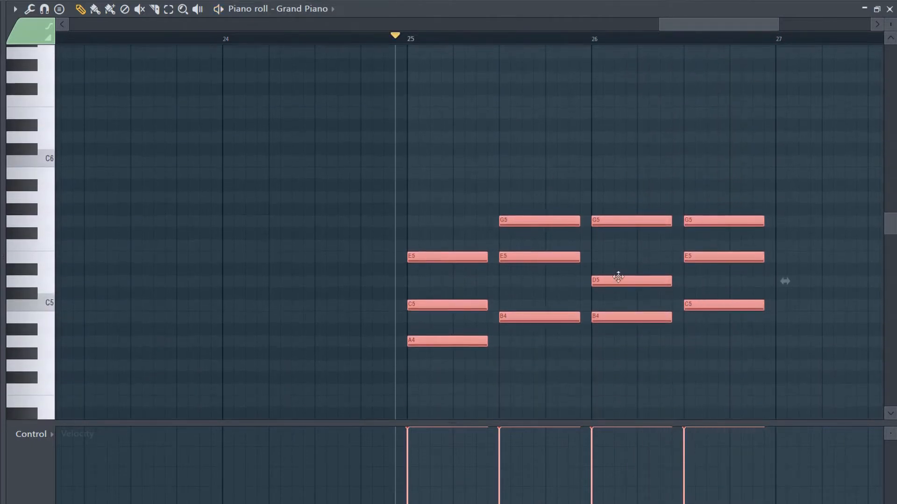
left_click(423, 128)
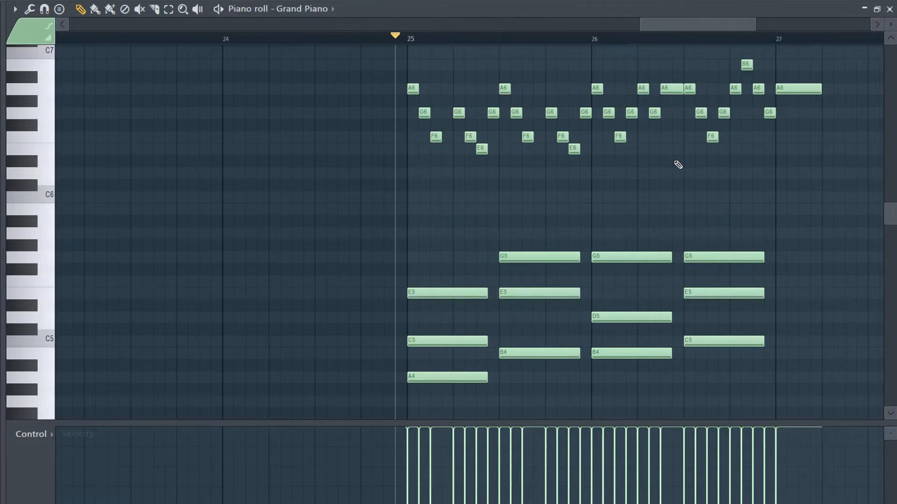
key("space")
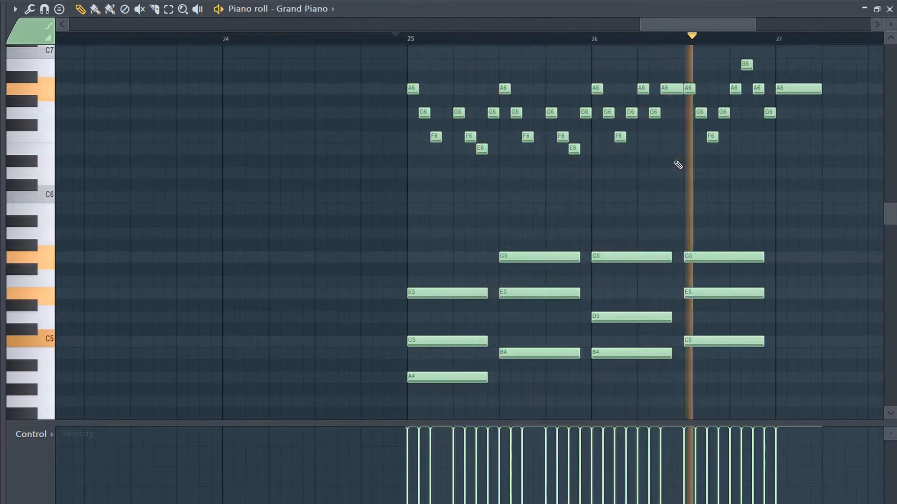
key("space")
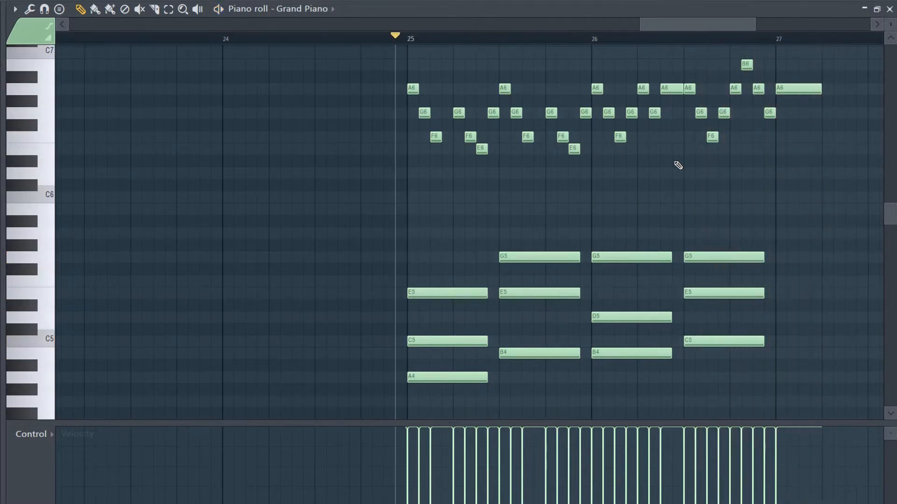
- Raise the melody's B6 note near the end of bar 26 to C7 and play back the result
left_click_drag(746, 64, 747, 51)
key("space")
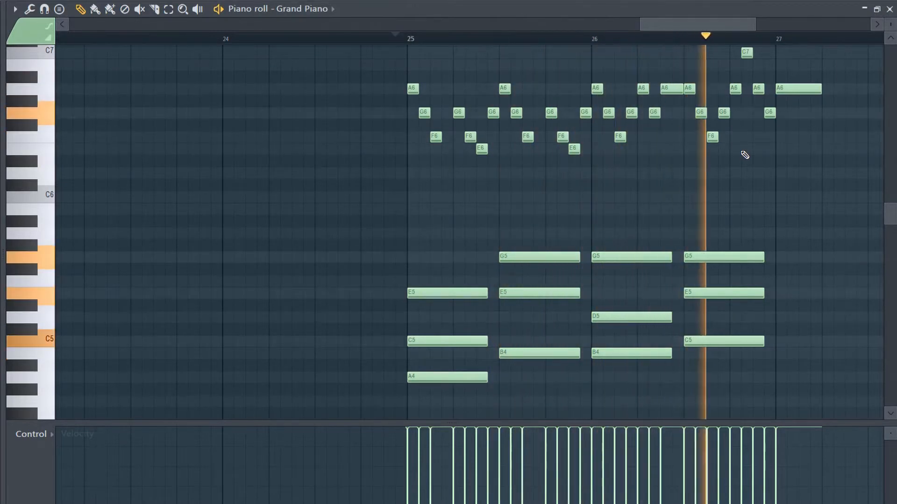
key("space")
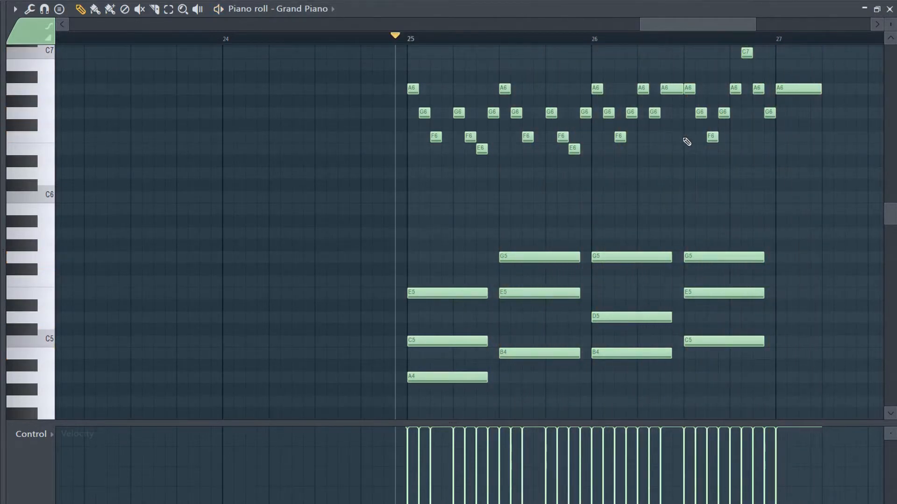
- Select all melody and chord notes and stretch them to double length so each chord fills a bar, and play them back
scroll(741, 123, "up", 1)
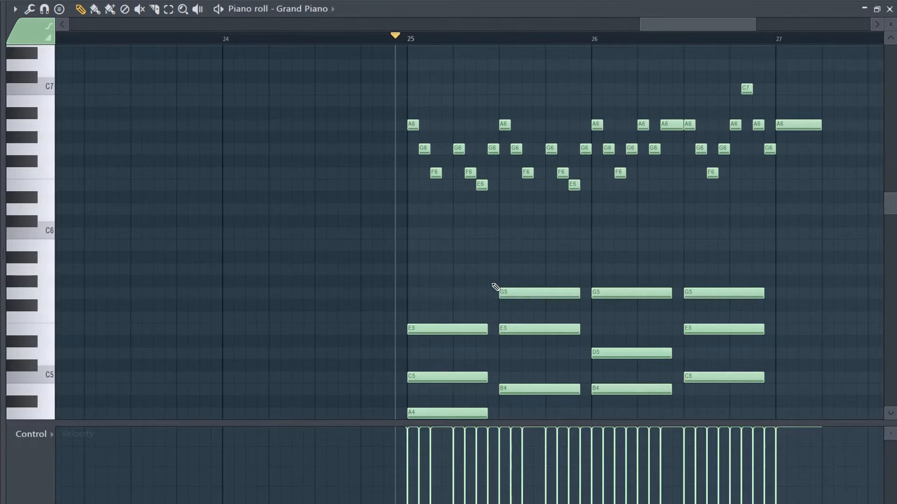
scroll(825, 305, "down", 2)
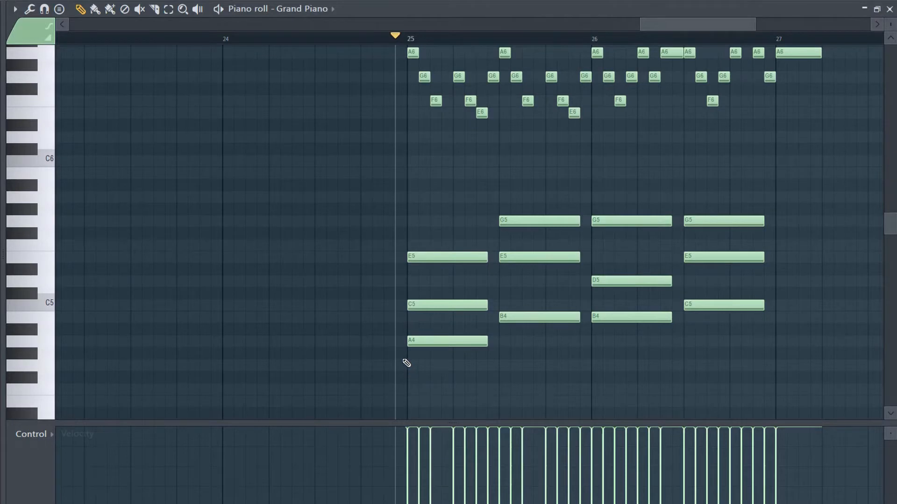
left_click_drag(402, 363, 767, 250)
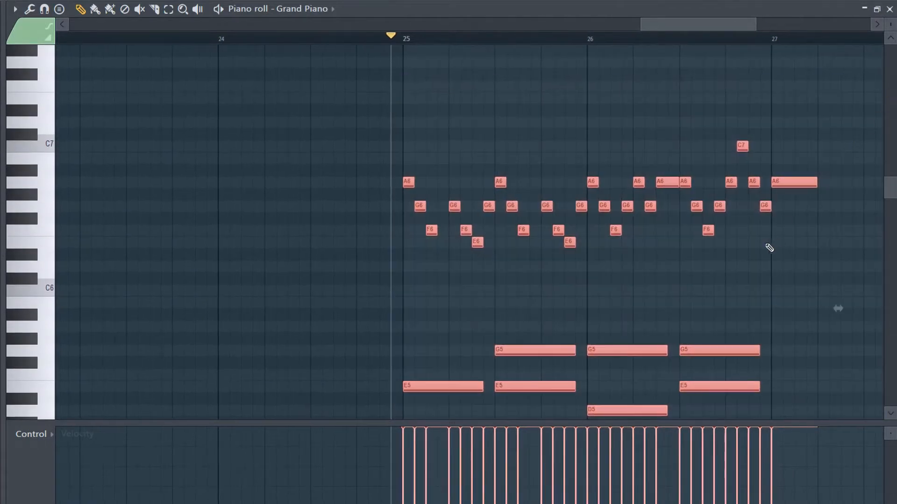
scroll(809, 296, "up", 2)
scroll(809, 296, "down", 4)
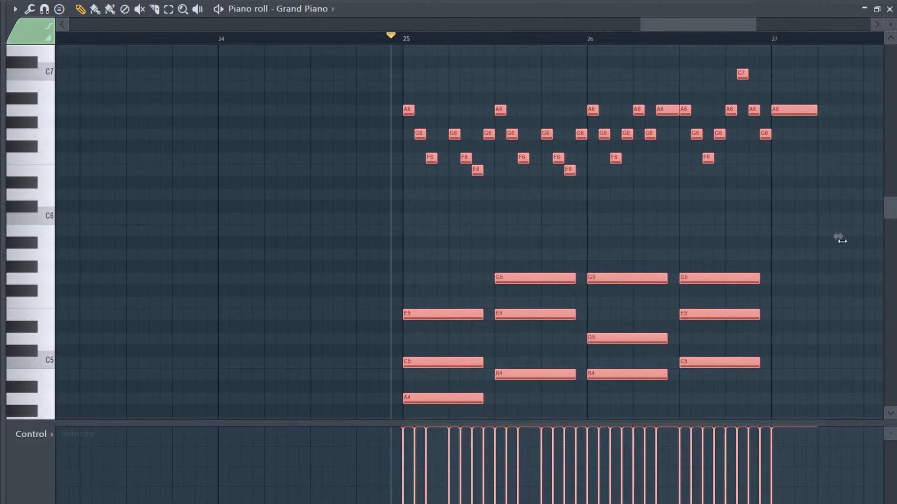
mouse_move(841, 241)
left_mouse_down()
mouse_move(893, 262)
mouse_move(861, 274)
left_mouse_up()
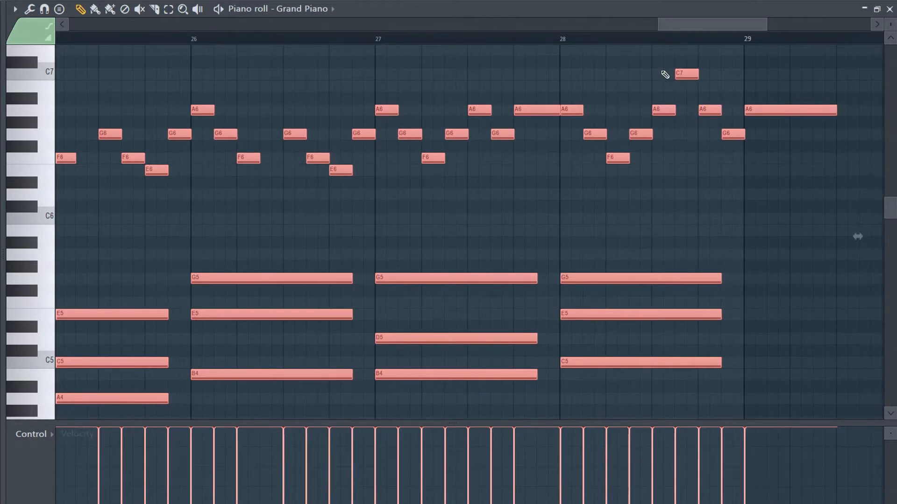
key("space")
left_click_drag(668, 29, 608, 30)
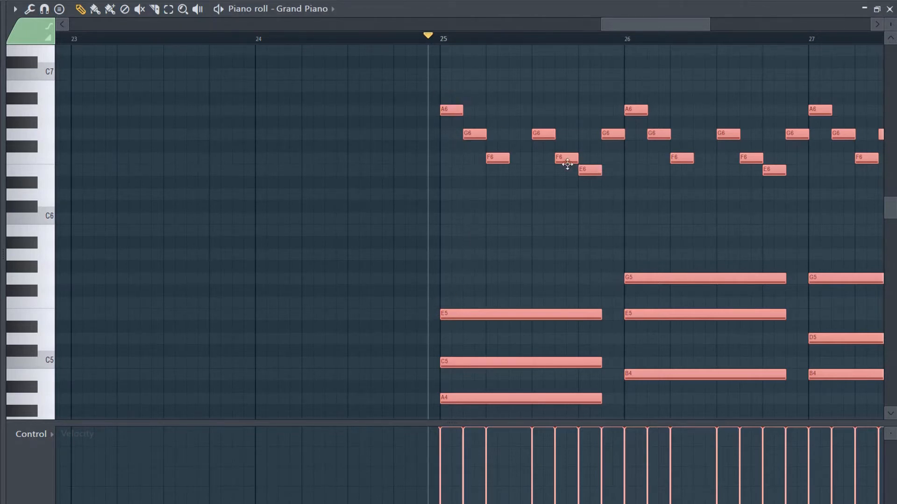
- Lower the velocities of the first A6, G6 and F6 melody notes in bar 25 in descending steps and play them back
left_click(449, 109)
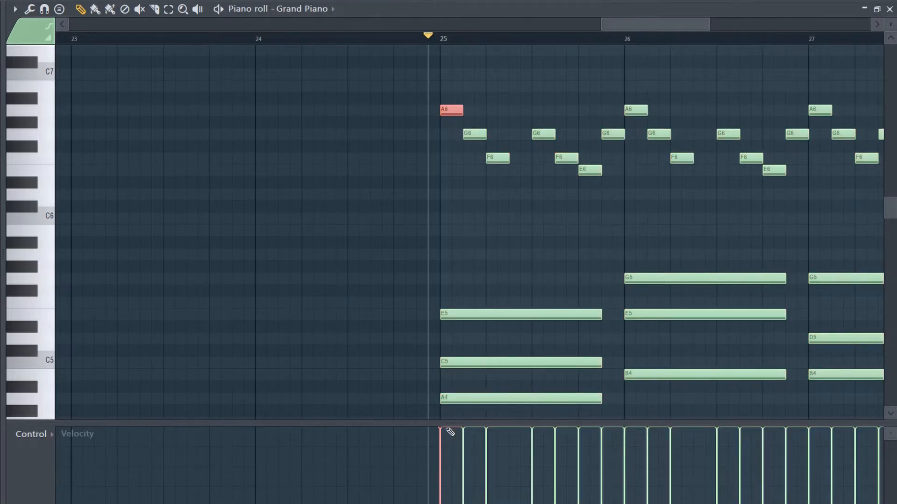
mouse_move(448, 431)
left_mouse_down()
mouse_move(451, 454)
mouse_move(450, 441)
left_mouse_up()
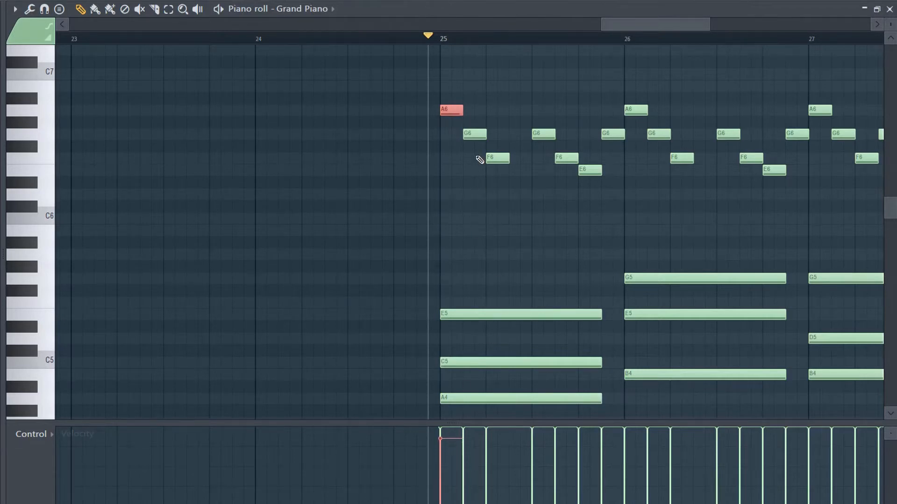
left_click(476, 135)
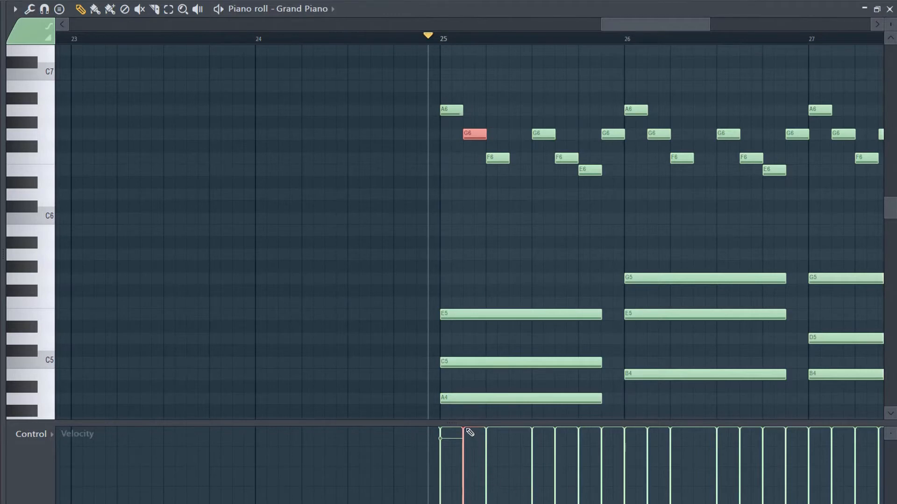
left_click_drag(467, 431, 468, 451)
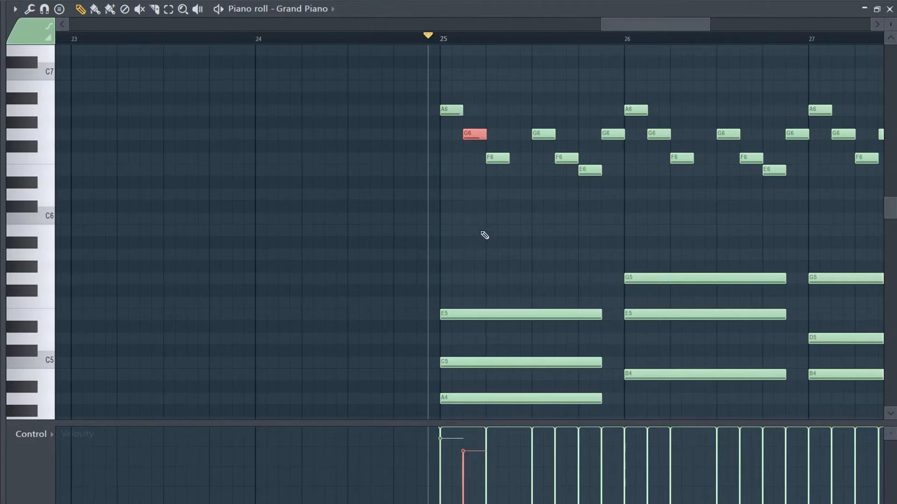
left_click(499, 157)
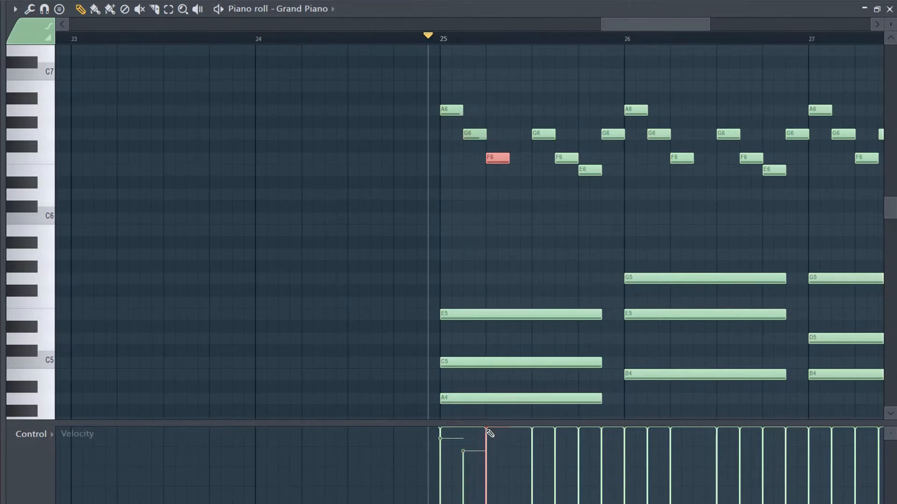
left_click_drag(488, 430, 487, 468)
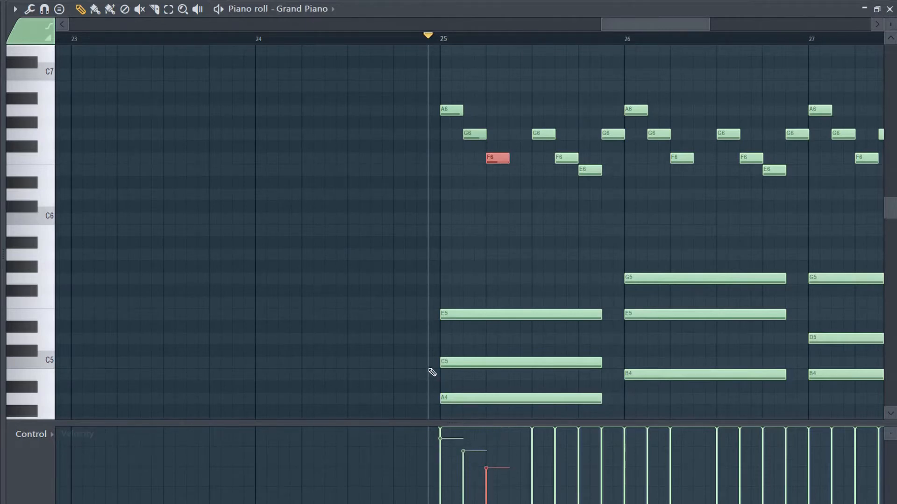
key("space")
key("space")
- Select the bar 25 chord, enlarge the velocity area, lower the chord's velocity below the first two melody notes, and play it
scroll(498, 290, "up", 1)
scroll(498, 290, "down", 2)
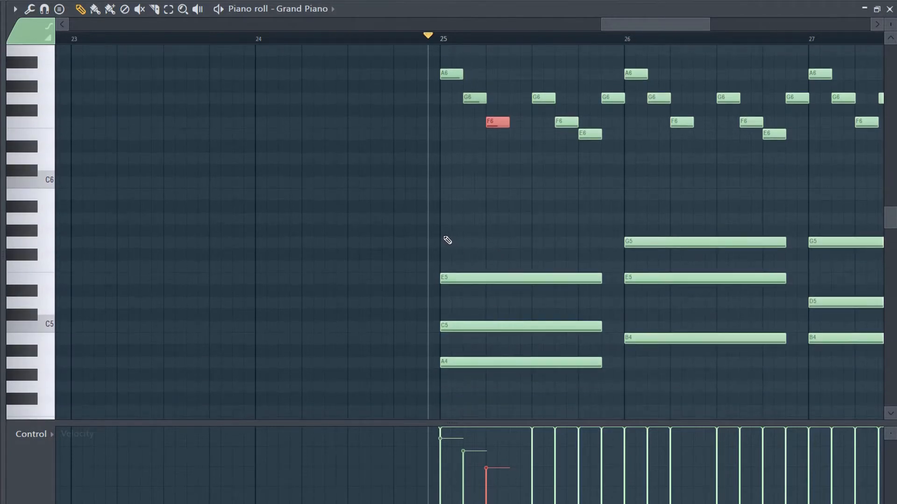
left_click_drag(447, 240, 528, 416)
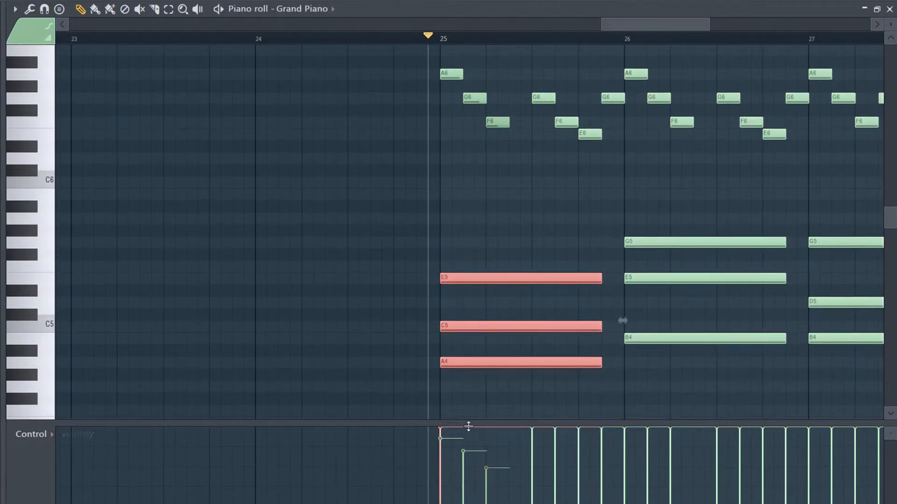
mouse_move(469, 427)
left_mouse_down()
mouse_move(469, 447)
mouse_move(471, 391)
mouse_move(468, 441)
left_mouse_up()
key("space")
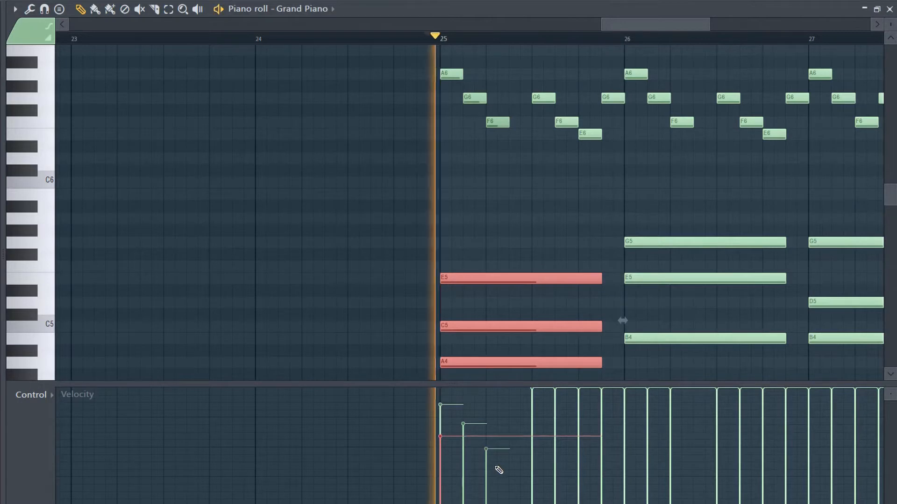
key("space")
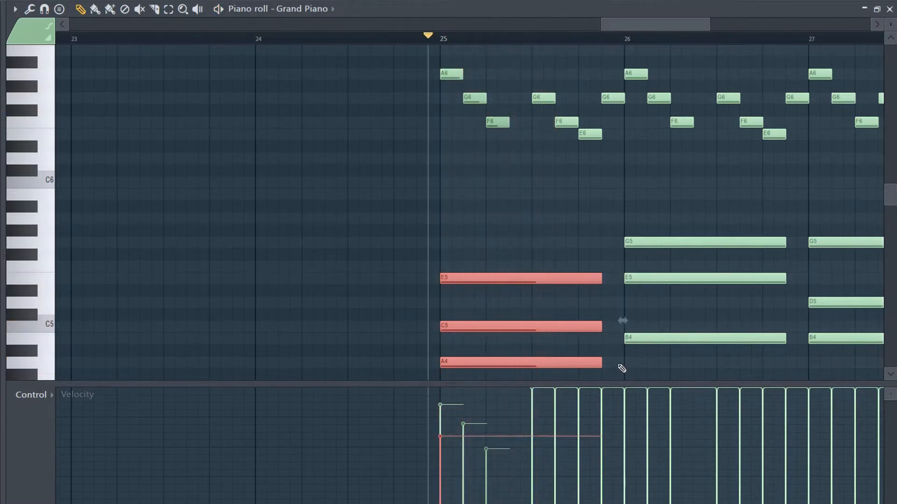
- Select all the chords and lower the velocities of those in bars 26 to 28 to match the bar 25 chord, and play them
scroll(524, 184, "down", 3)
left_click_drag(499, 119, 862, 369)
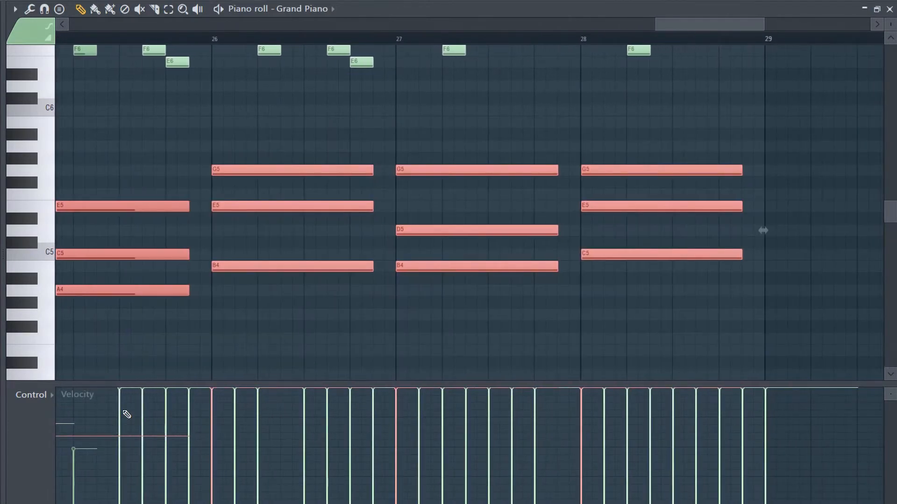
left_click_drag(117, 438, 215, 444)
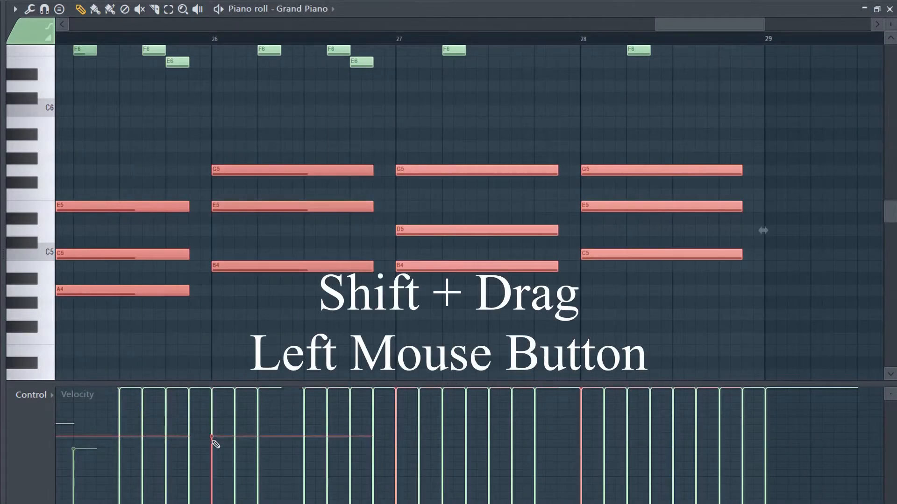
left_click_drag(358, 447, 673, 448)
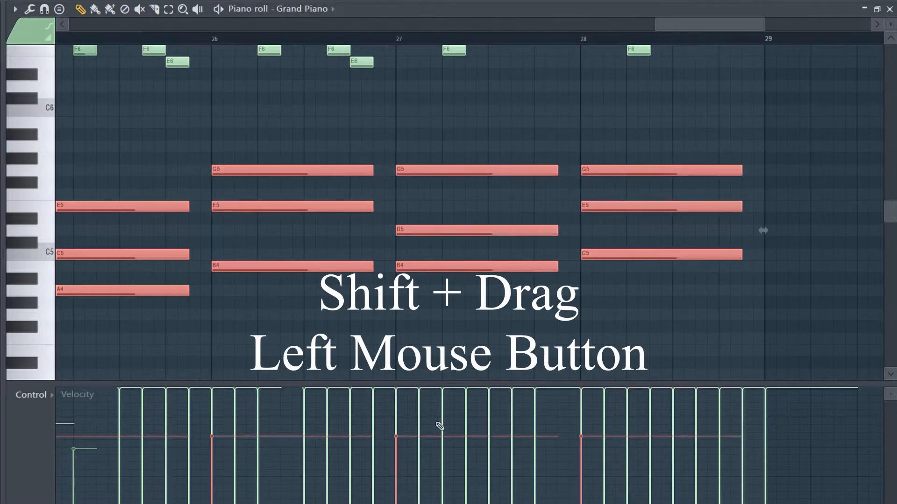
left_click_drag(677, 29, 603, 82)
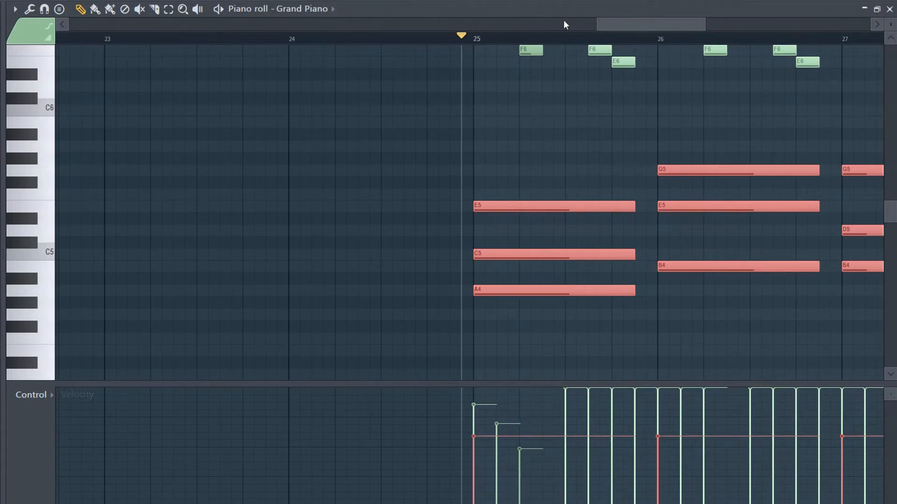
key("space")
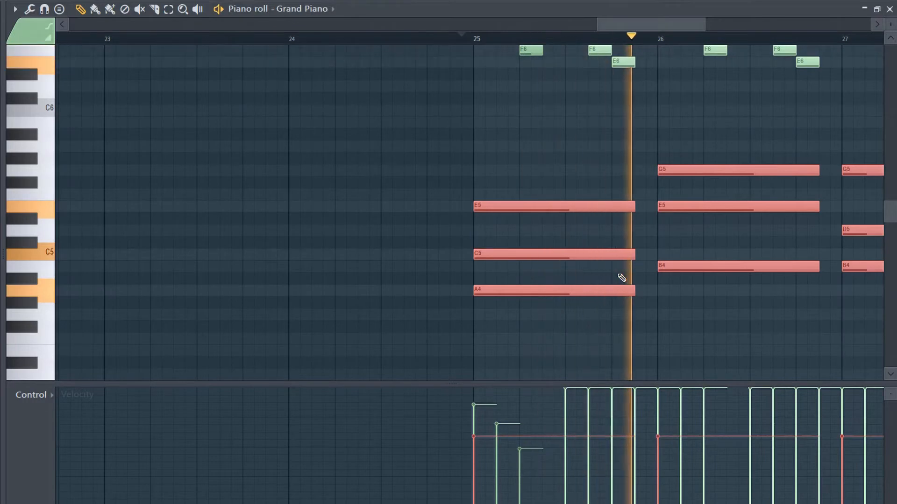
key("space")
- Lower the velocities of bar 25's second G6, F6 and E6 in descending steps, reduce its last G6 slightly, and play the bar
scroll(651, 211, "up", 8)
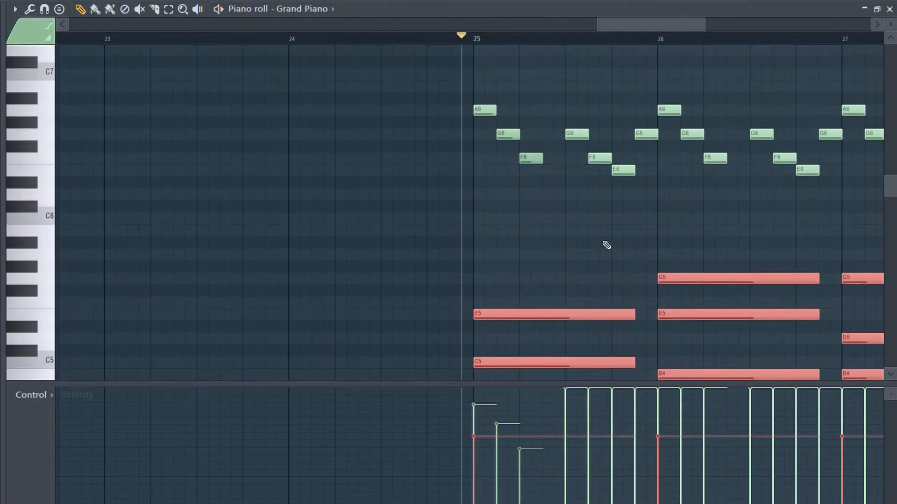
left_click_drag(565, 105, 626, 211)
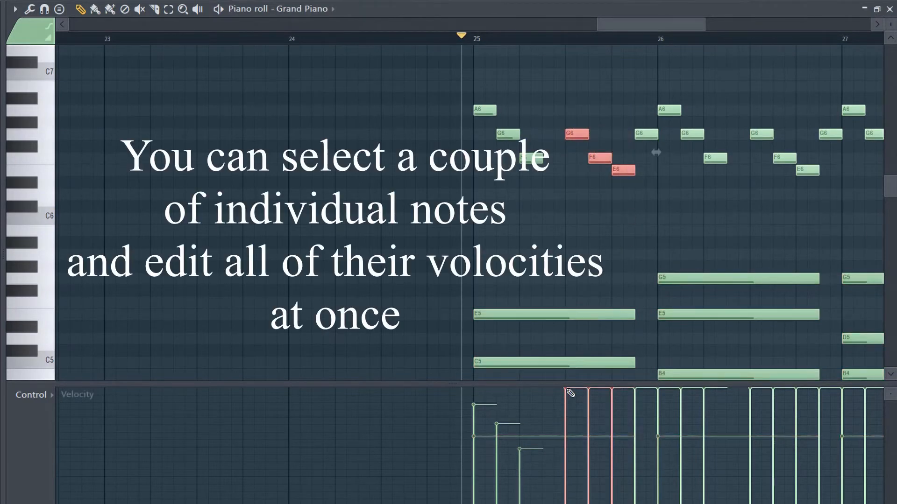
left_click_drag(567, 391, 565, 415)
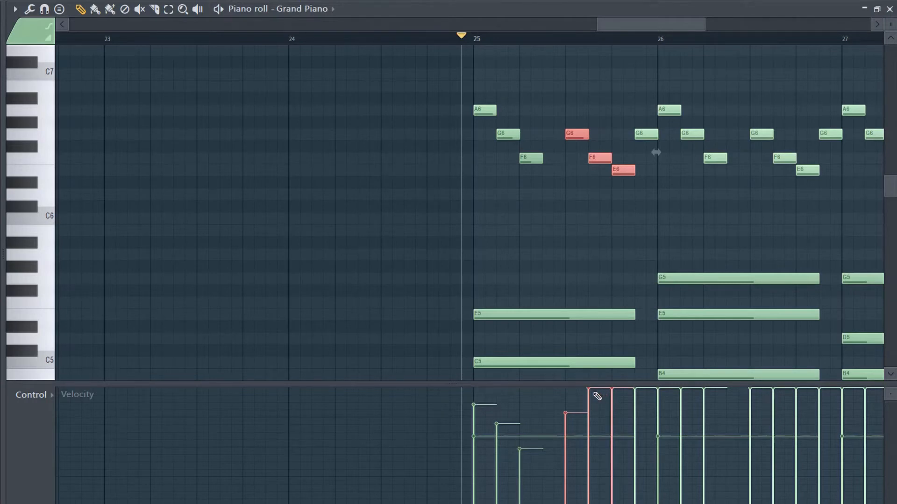
left_click_drag(588, 427, 612, 439)
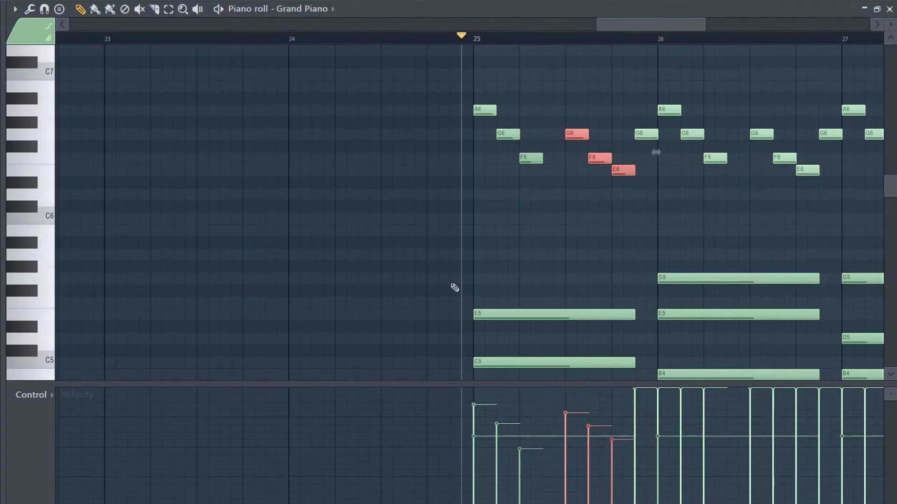
left_click_drag(636, 389, 635, 404)
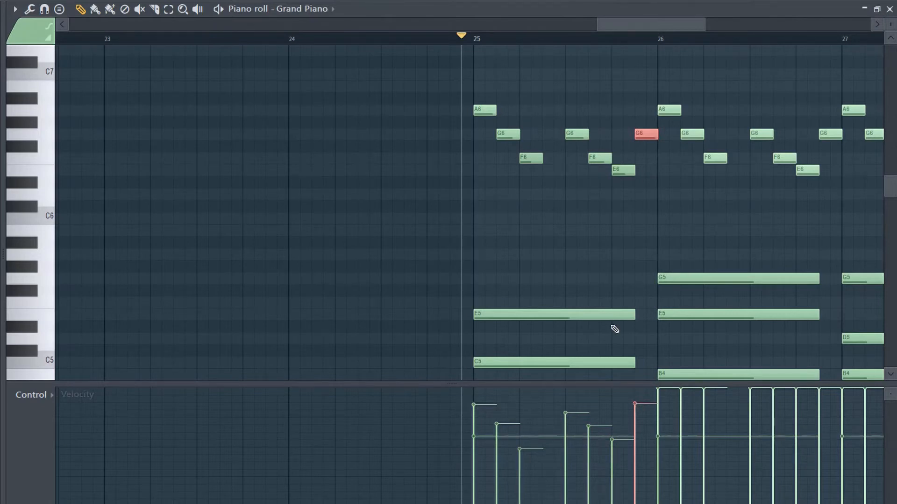
key("space")
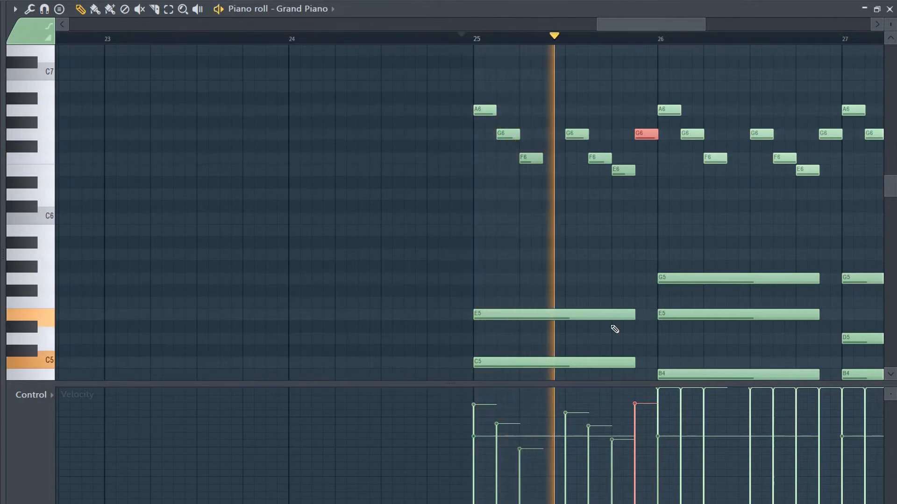
key("space")
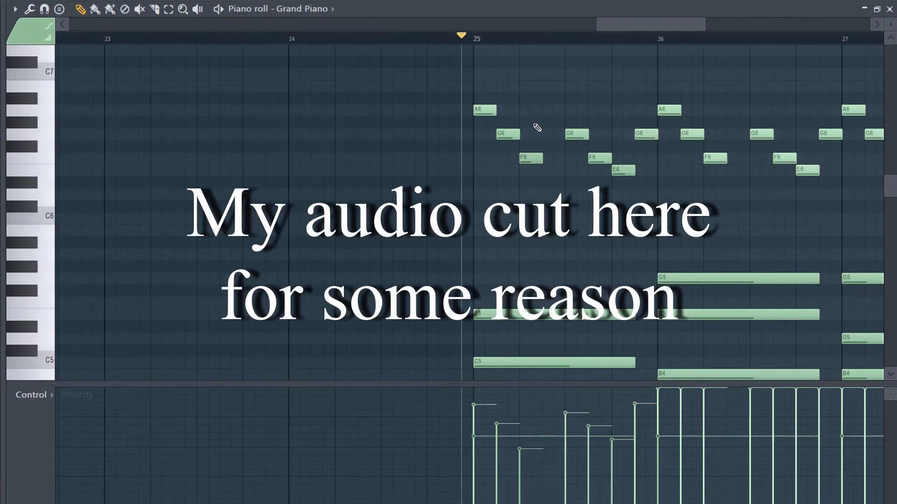
- Select the first A6, G6 and F6 melody notes in bar 26, lower their velocities in descending steps, and play them back
left_click_drag(661, 92, 739, 215)
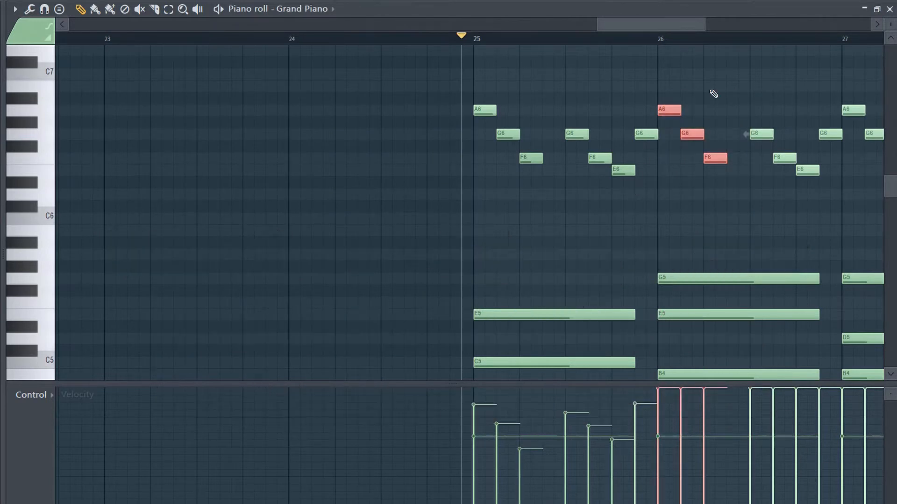
left_click(659, 396)
left_click_drag(664, 401, 662, 404)
left_click_drag(679, 384, 690, 433)
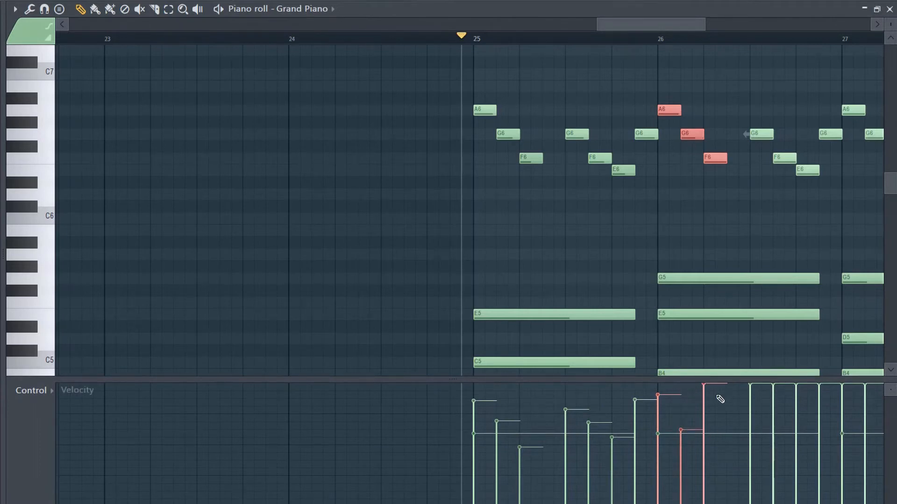
left_click_drag(704, 391, 707, 436)
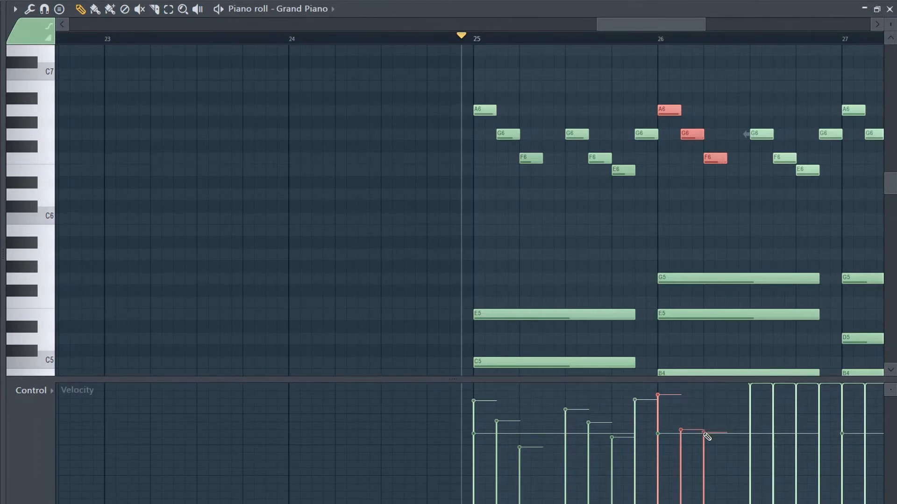
key("space")
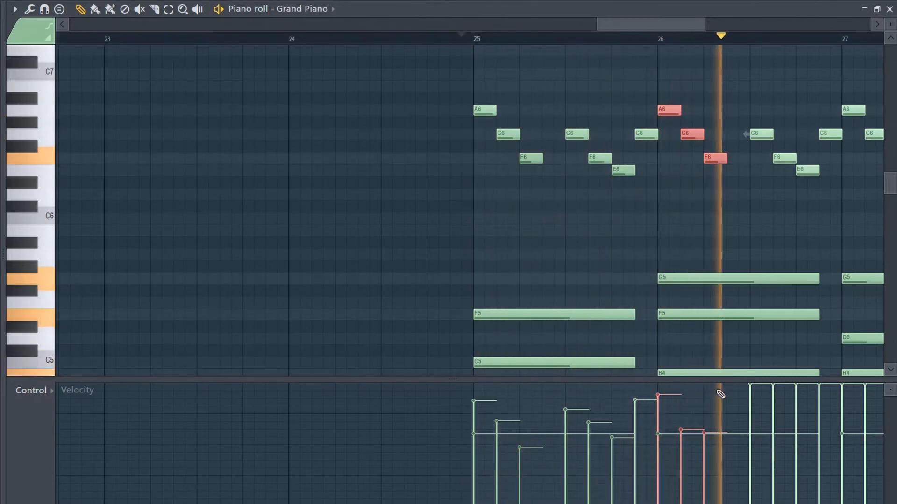
key("space")
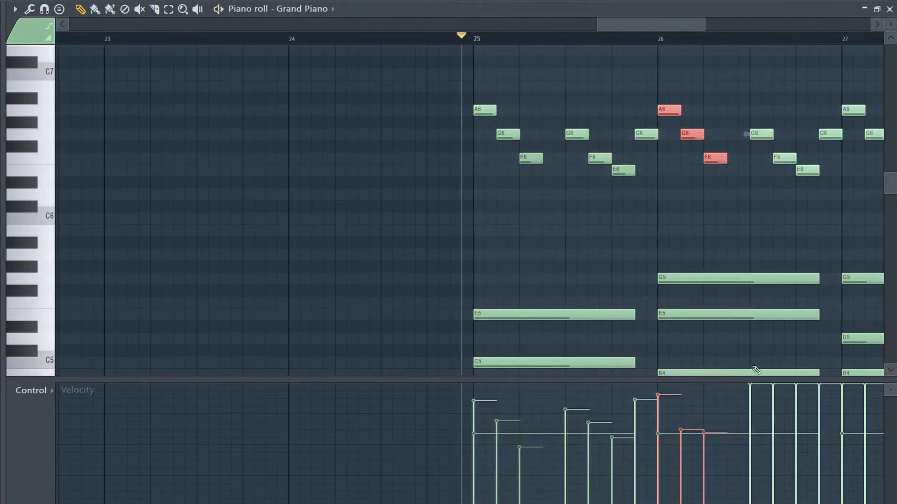
- Vary the velocities of the remaining melody notes from the second half of bar 26 through bar 29, and play the whole passage
key("ctrl+d")
left_click_drag(754, 120, 836, 212)
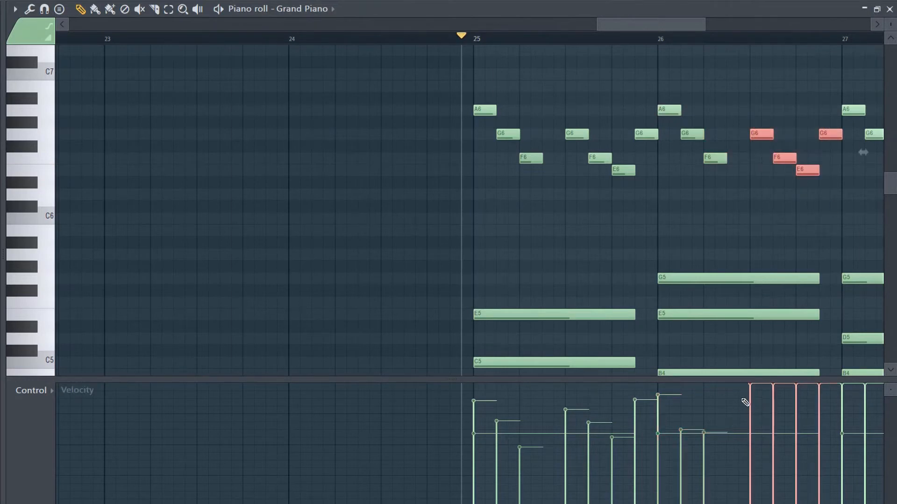
key("ctrl+v")
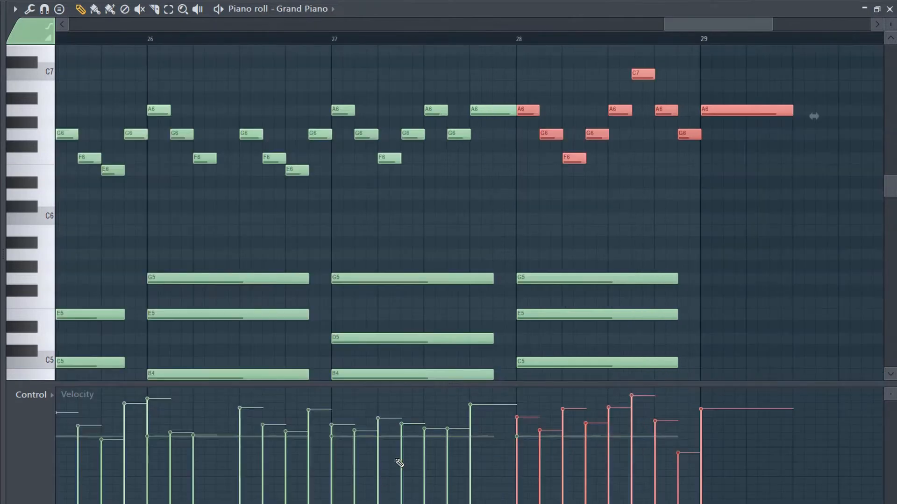
key("ctrl+d")
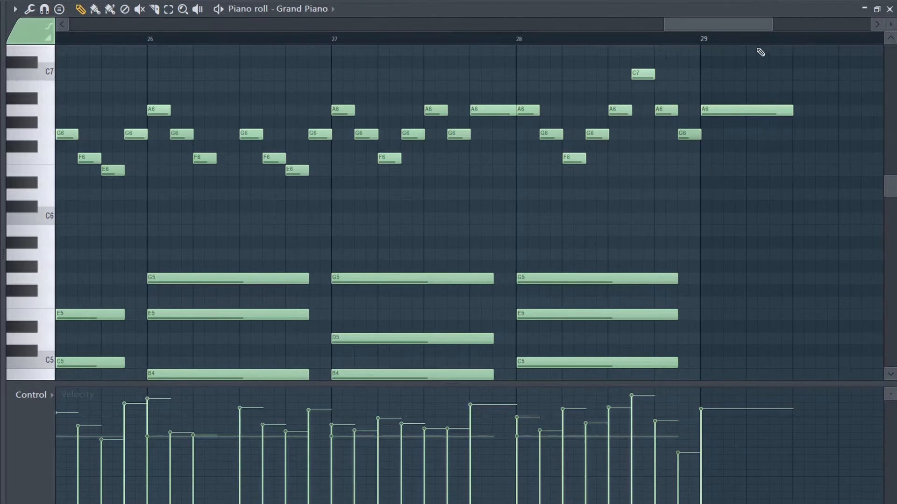
mouse_move(701, 24)
left_mouse_down()
mouse_move(663, 31)
mouse_move(679, 40)
left_mouse_up()
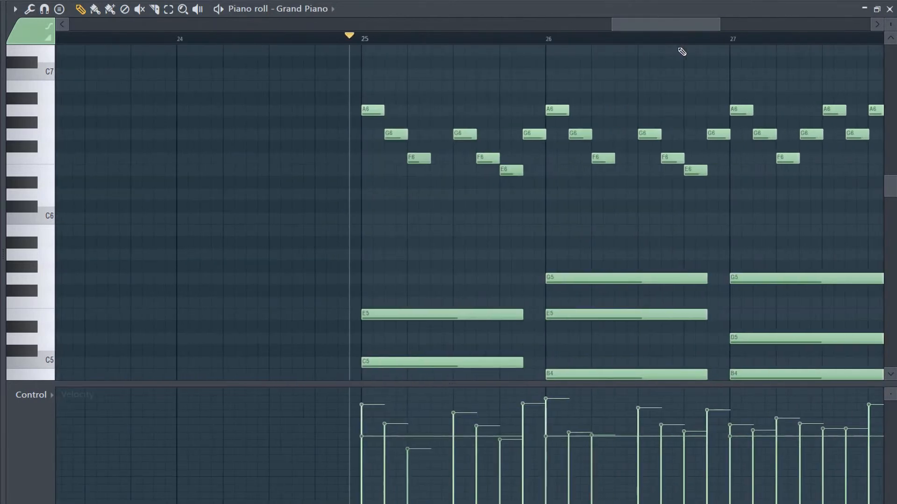
key("space")
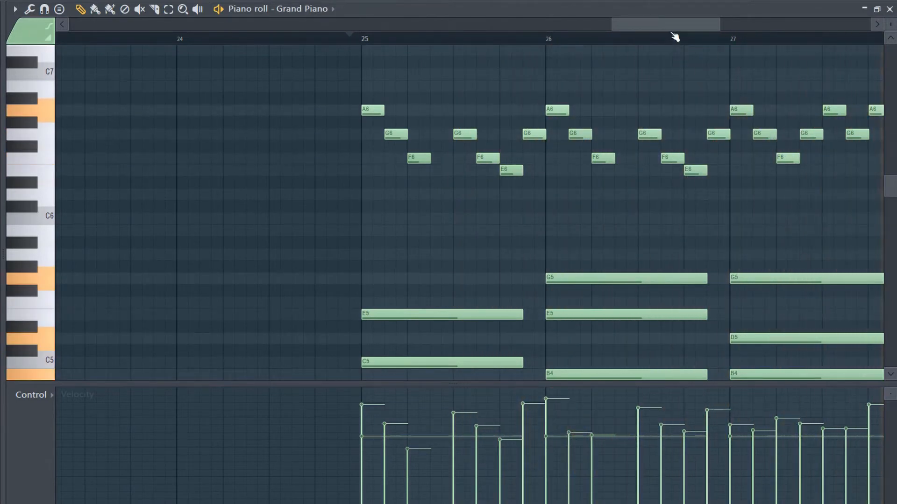
left_click_drag(673, 26, 743, 47)
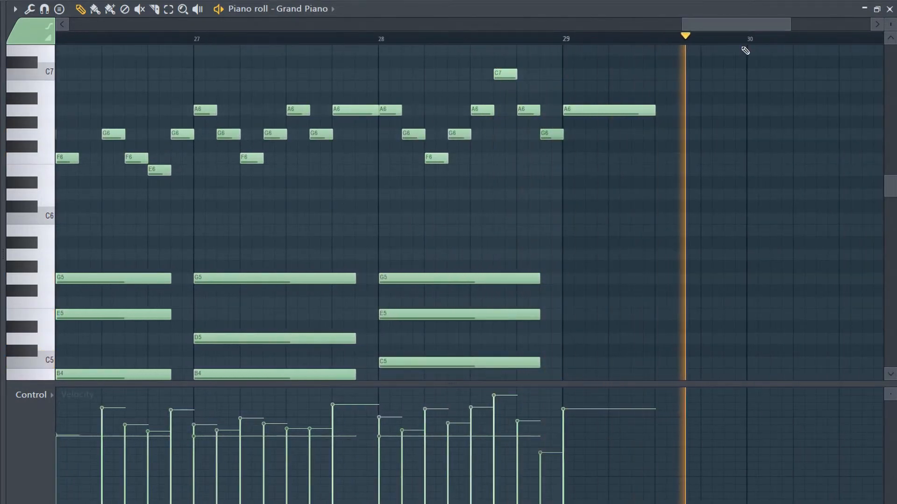
key("space")
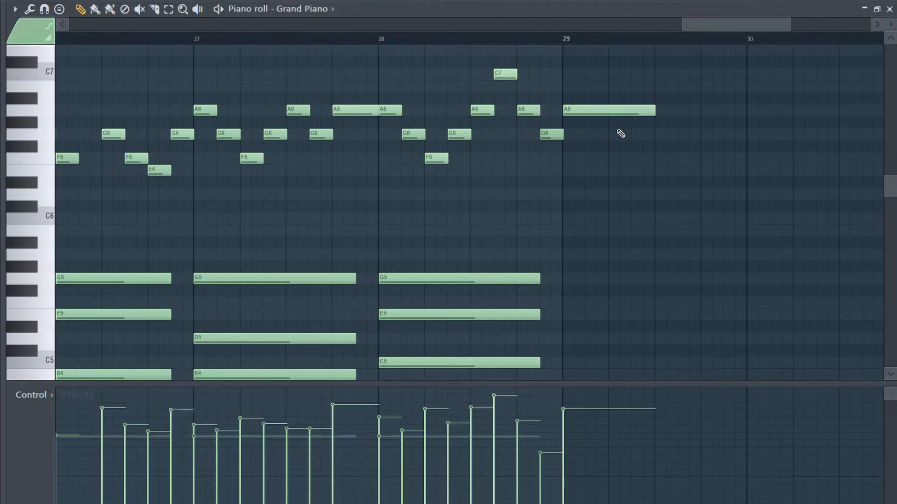
- Lengthen the first F6 melody note in bar 25 until it meets the following G6, and play it back
left_click_drag(731, 26, 669, 24)
scroll(416, 242, "down", 3)
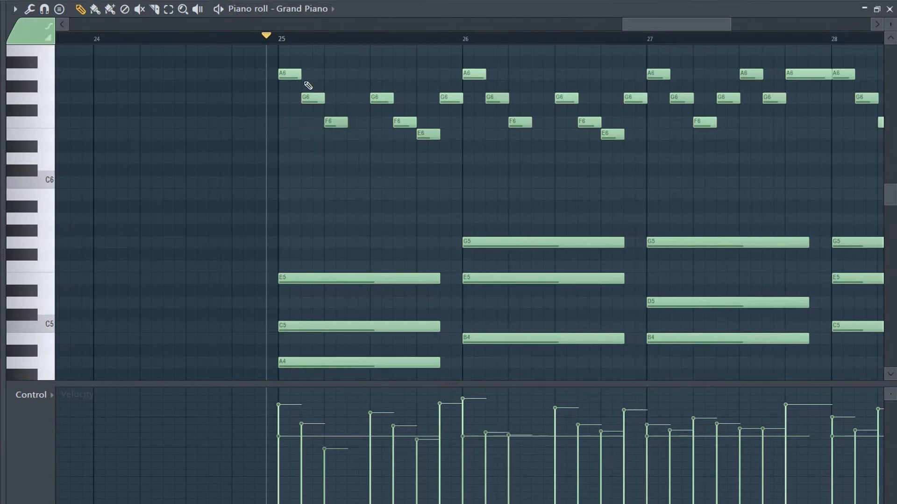
left_click_drag(345, 123, 368, 123)
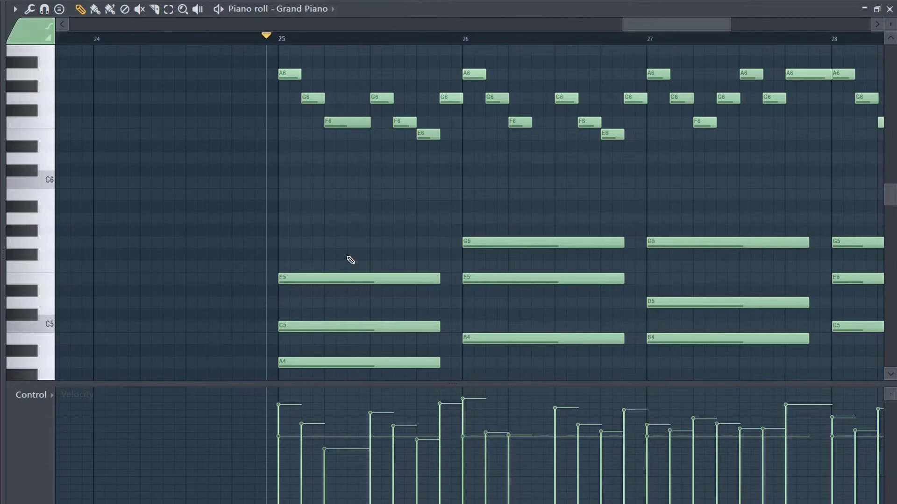
key("space")
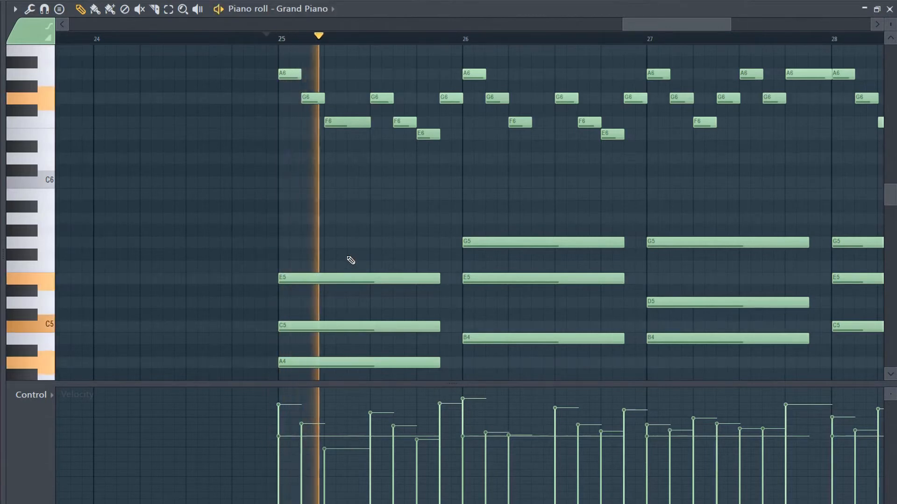
key("space")
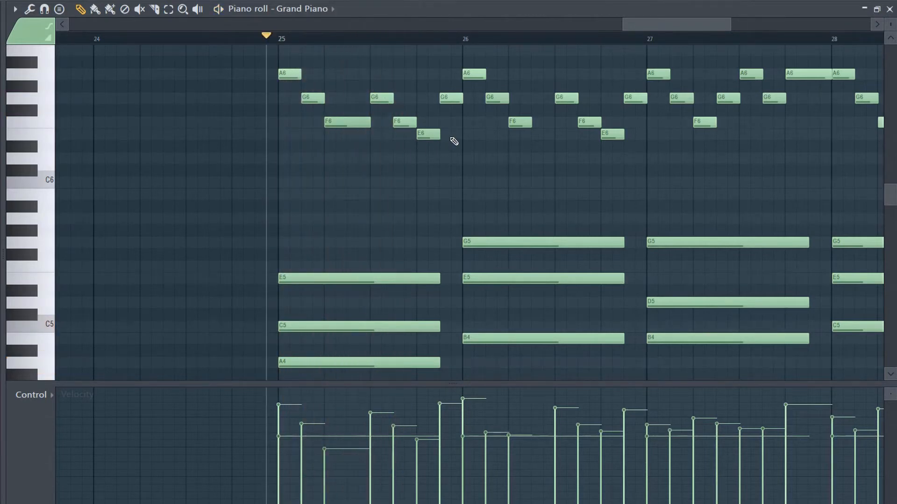
- Lengthen bar 26's first F6 to the following G6 and bar 28's second A6 to the next A6, and play the result
left_click_drag(531, 127, 552, 128)
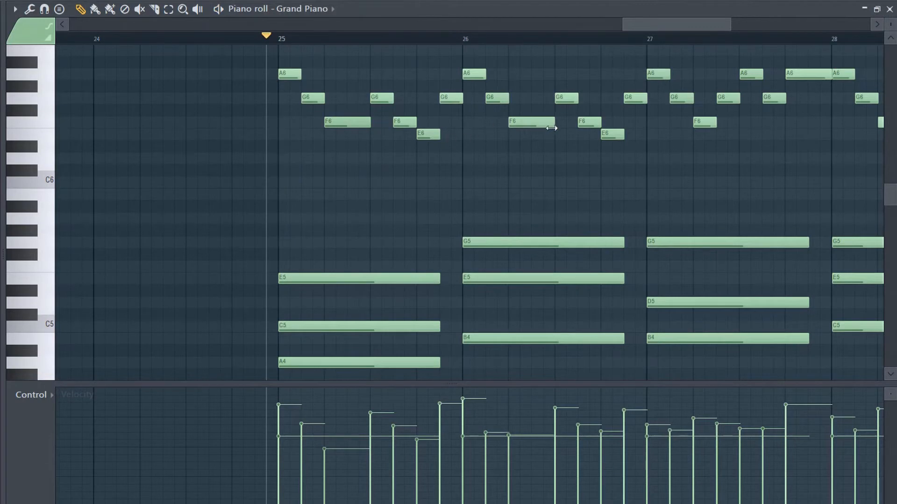
left_click_drag(681, 24, 708, 24)
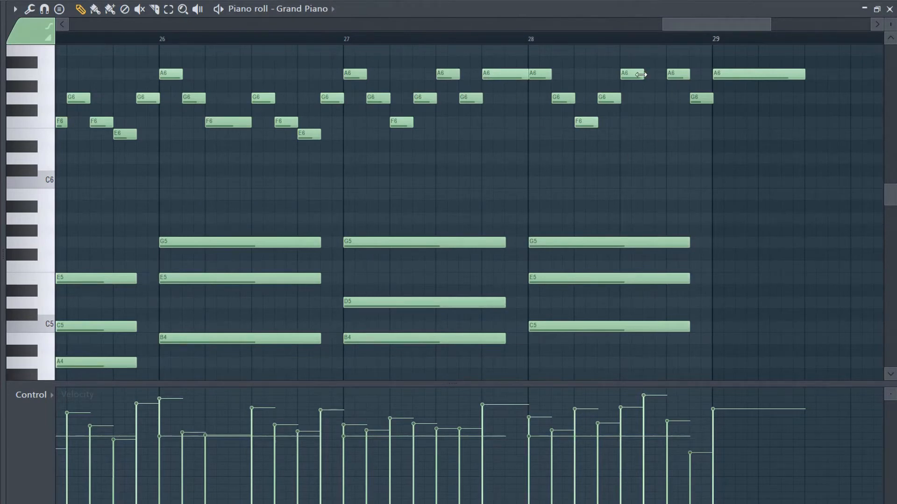
left_click_drag(640, 74, 663, 74)
key("space")
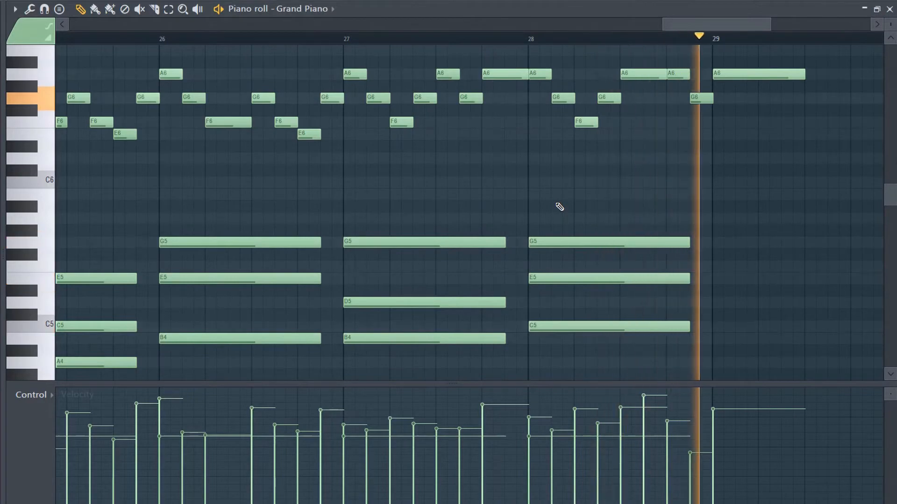
scroll(769, 194, "down", 3)
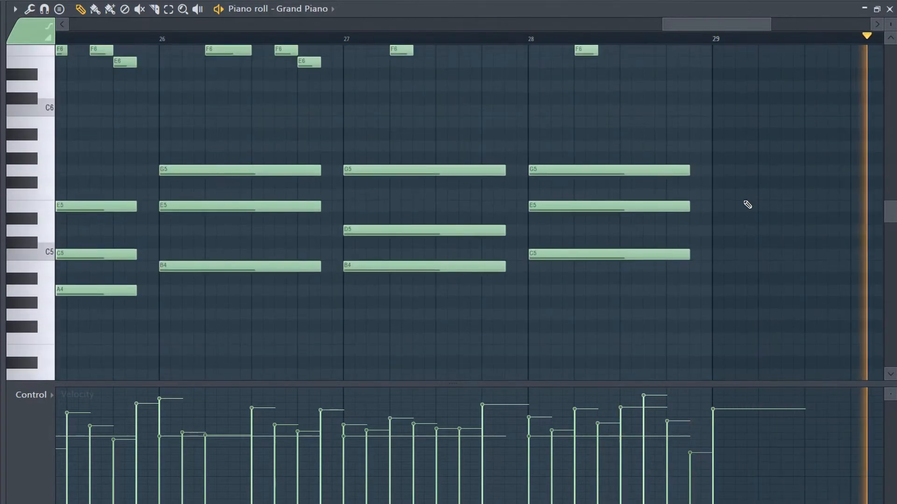
scroll(747, 204, "up", 5)
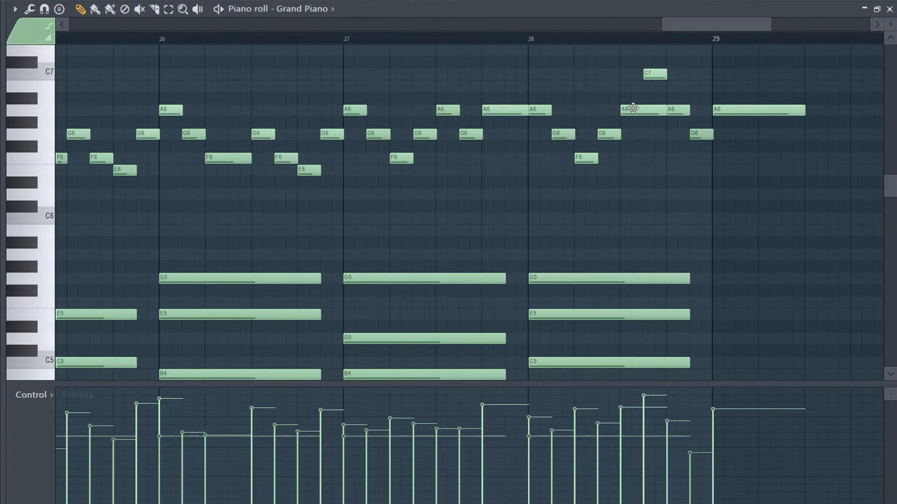
scroll(684, 126, "down", 1)
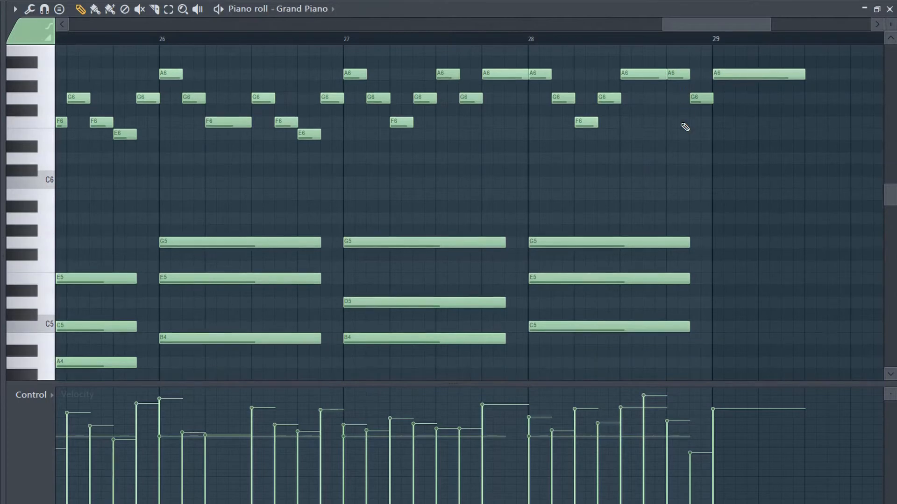
scroll(654, 81, "up", 2)
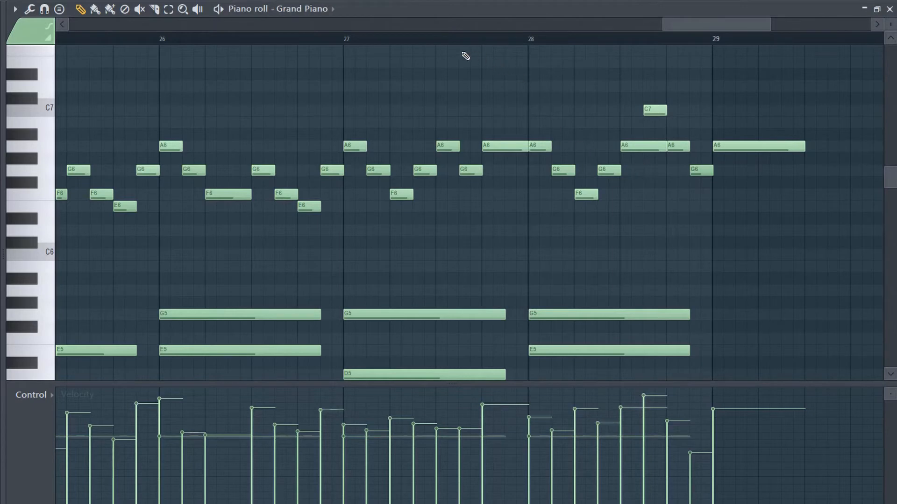
- Play bar 28 from its start and select its second and third A6 notes and the C7 to compare their velocities
left_click(532, 45)
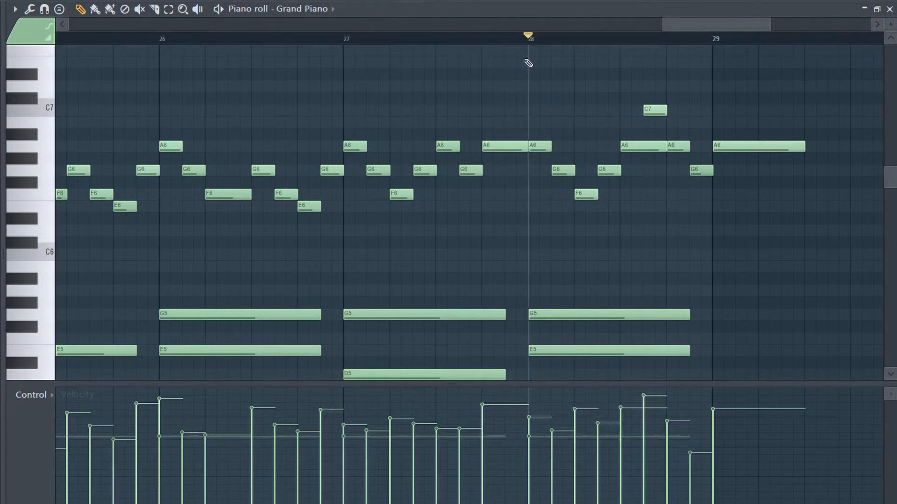
mouse_move(619, 167)
left_mouse_down()
mouse_move(673, 165)
mouse_move(615, 171)
left_mouse_up()
key("space")
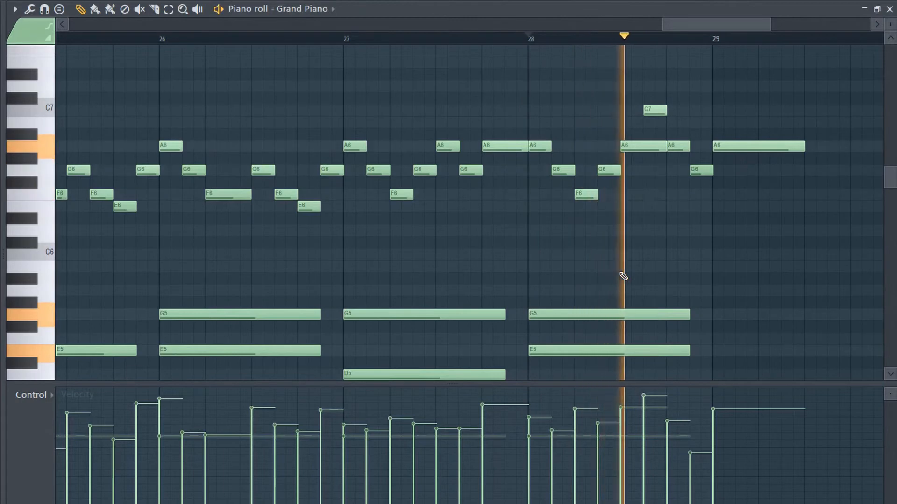
key("space")
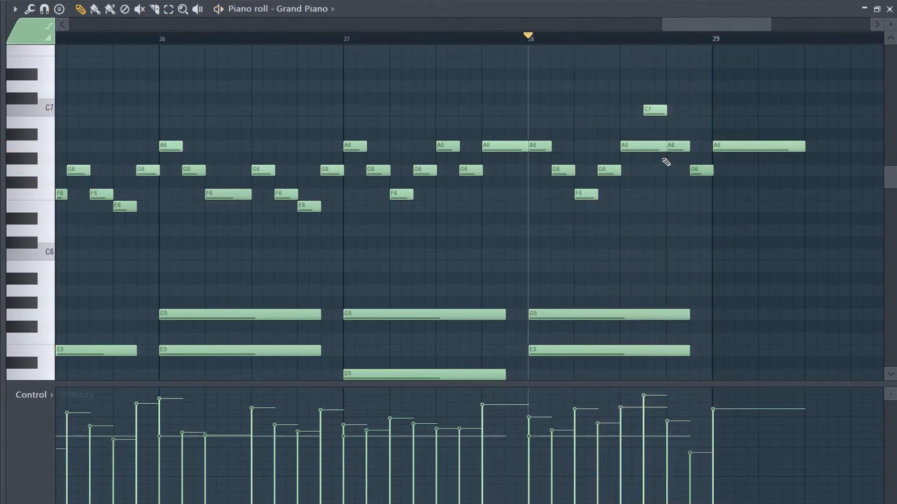
left_click(638, 148)
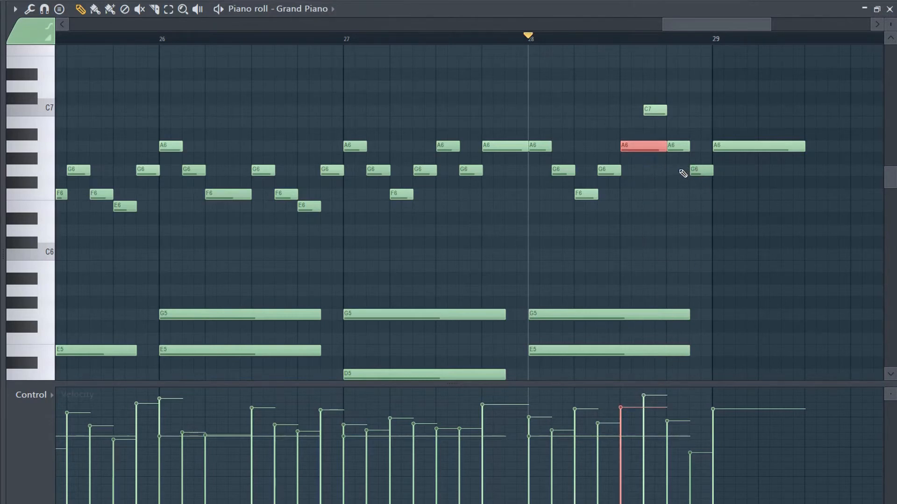
left_click(678, 146)
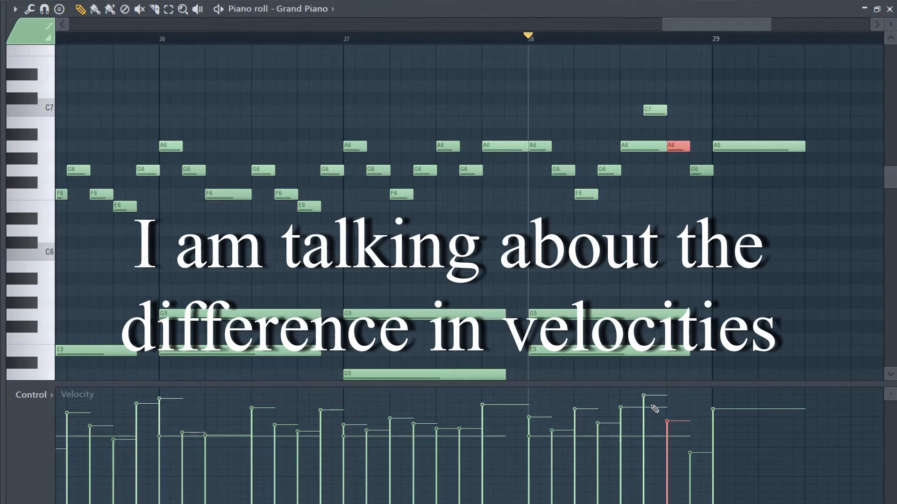
left_click(655, 111)
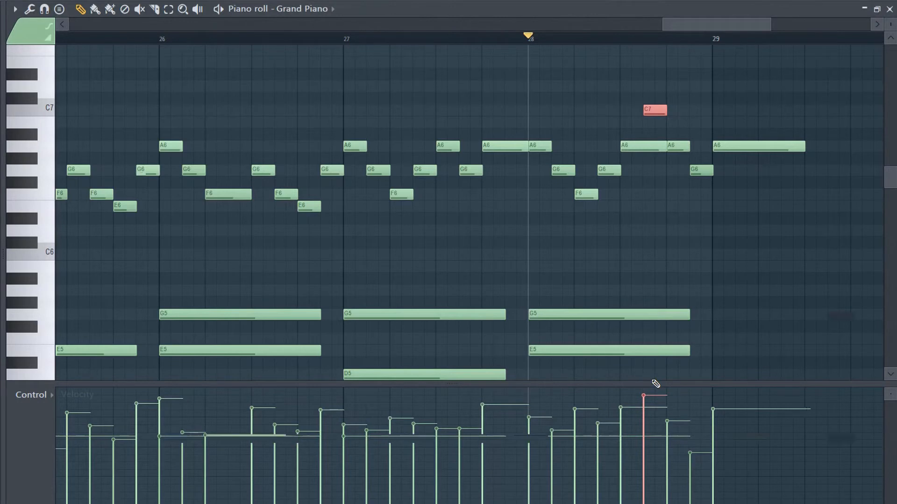
- Select the melody notes of bars 25 and 26 in turn to compare their velocity patterns, and play the passage
scroll(126, 94, "up", 3)
left_click_drag(124, 82, 439, 256)
left_click_drag(482, 82, 802, 260)
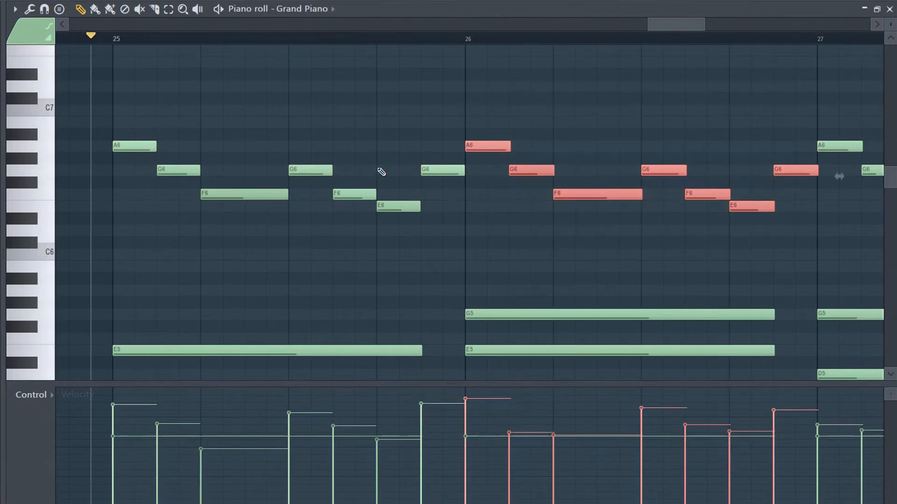
scroll(222, 188, "up", 3)
left_click_drag(94, 93, 549, 345)
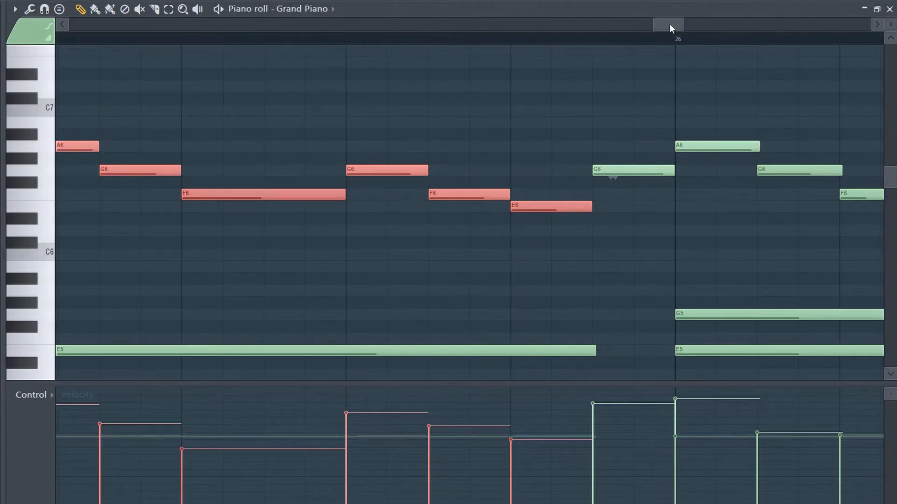
mouse_move(670, 28)
left_mouse_down()
mouse_move(705, 26)
mouse_move(682, 26)
left_mouse_up()
left_click_drag(390, 81, 871, 296)
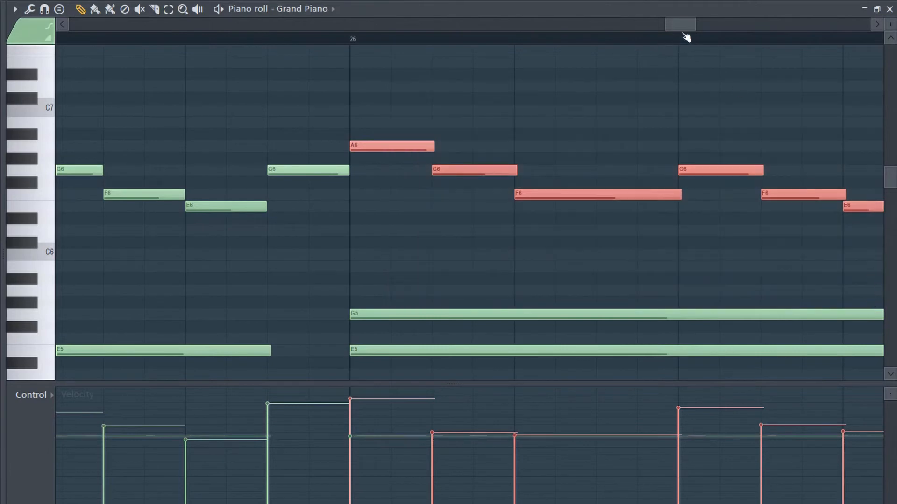
left_click_drag(682, 26, 686, 29)
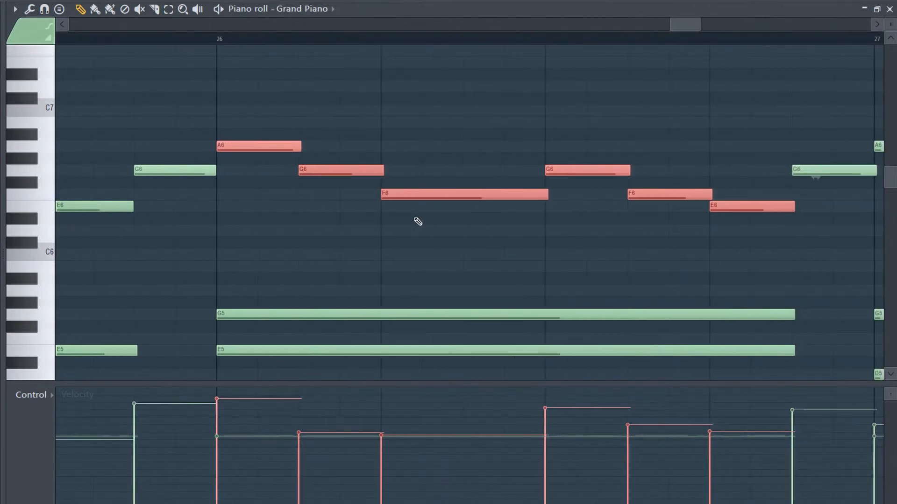
scroll(633, 143, "down", 4)
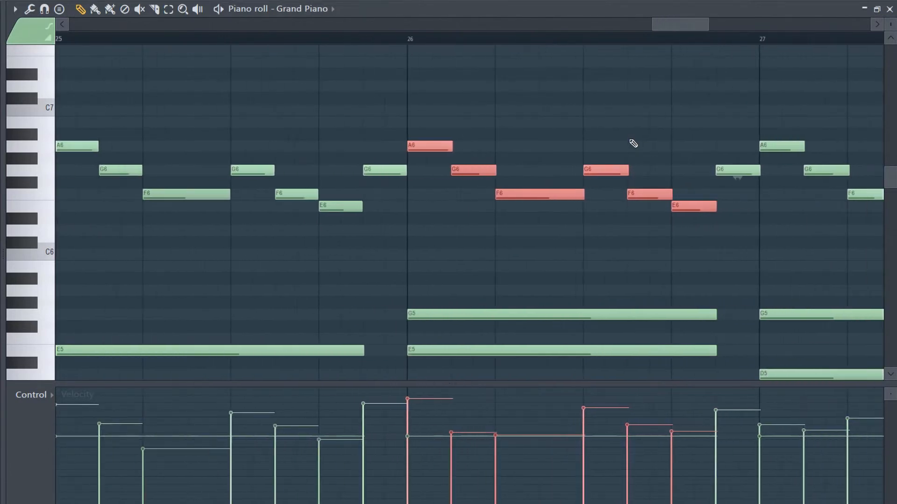
scroll(633, 143, "down", 2)
key("space")
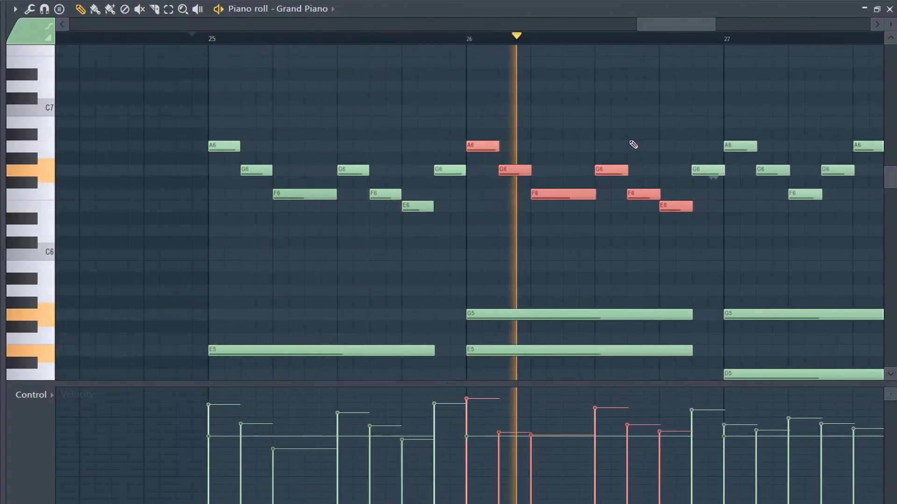
key("space")
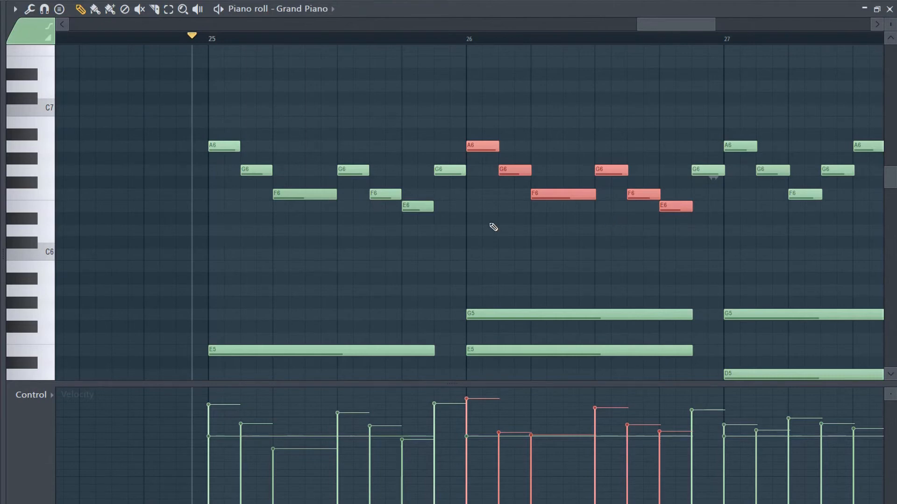
- Lengthen each melody note in bar 25 by one grid step so it overlaps the start of the following note
scroll(304, 212, "up", 5)
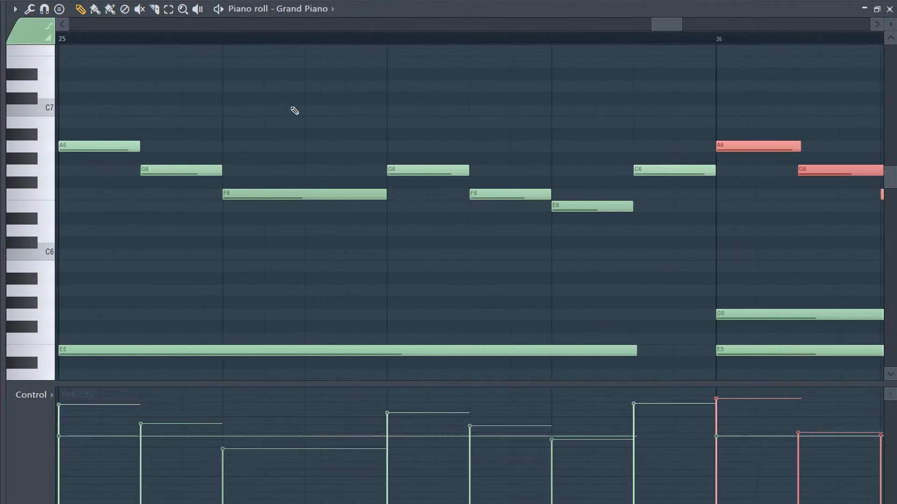
left_click_drag(139, 147, 176, 145)
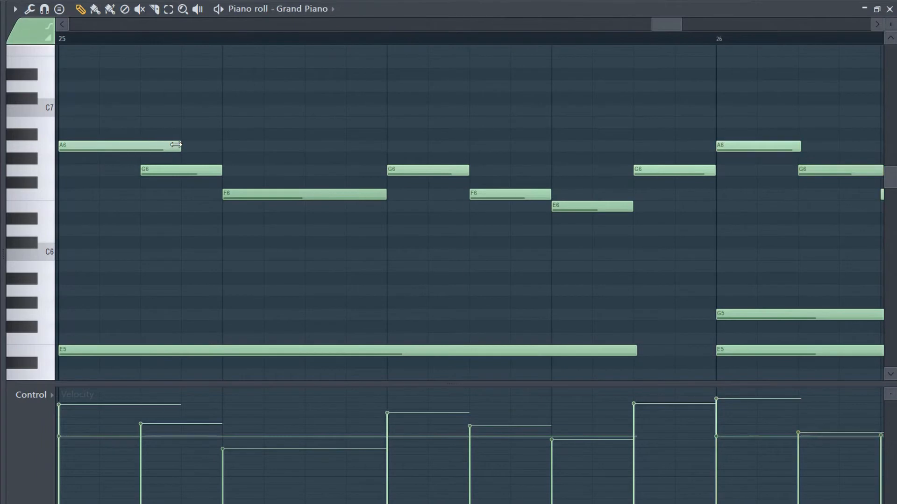
left_click_drag(221, 171, 265, 173)
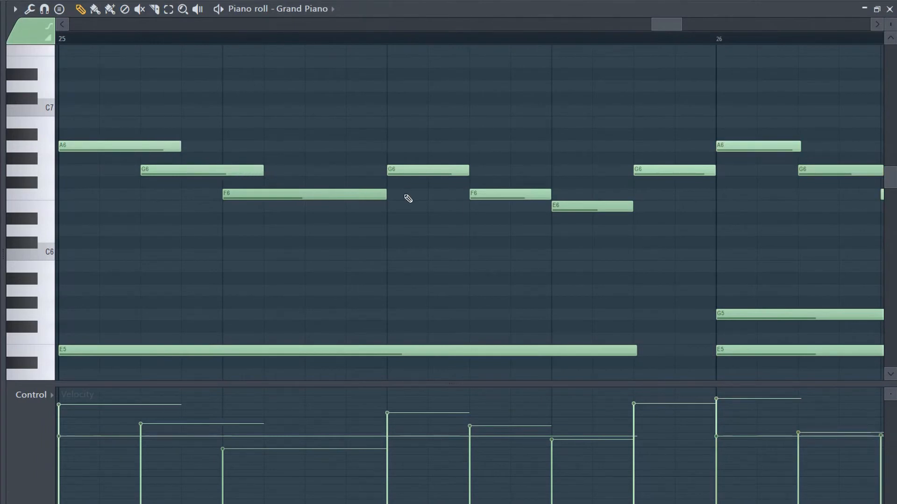
left_click_drag(387, 197, 410, 199)
left_click_drag(469, 172, 509, 173)
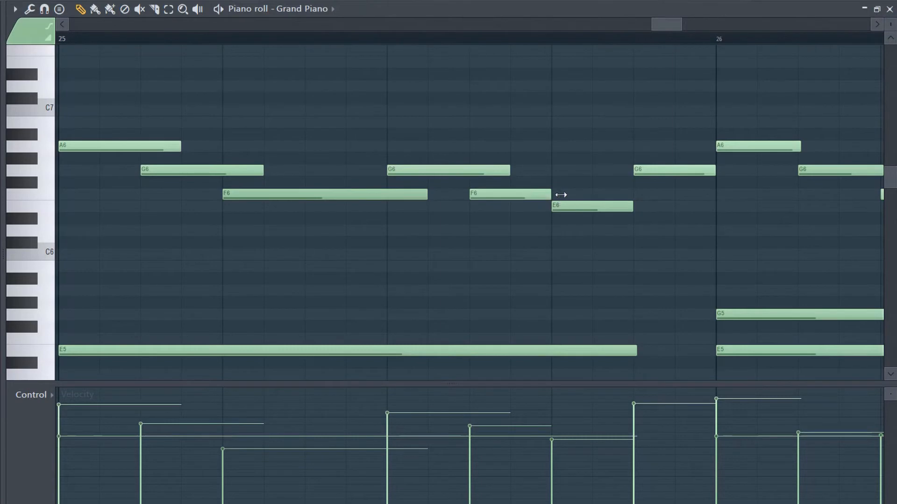
left_click_drag(560, 194, 593, 195)
left_click_drag(649, 206, 674, 206)
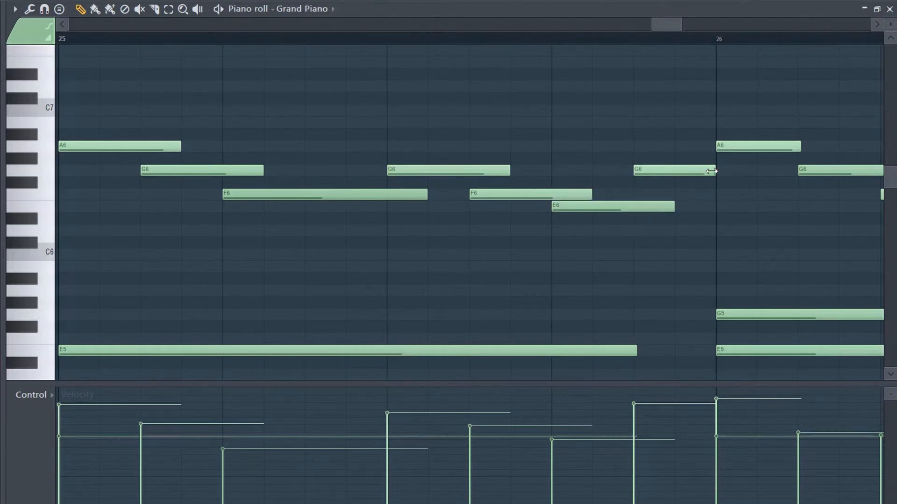
left_click_drag(710, 170, 753, 170)
- Play the passage from just before bar 25 to check the overlapping melody notes
scroll(459, 206, "up", 2, "ctrl")
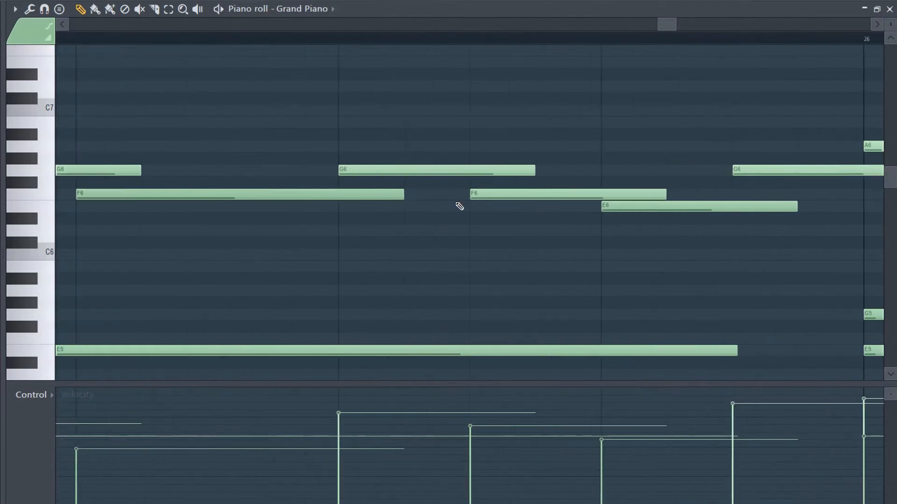
key("space")
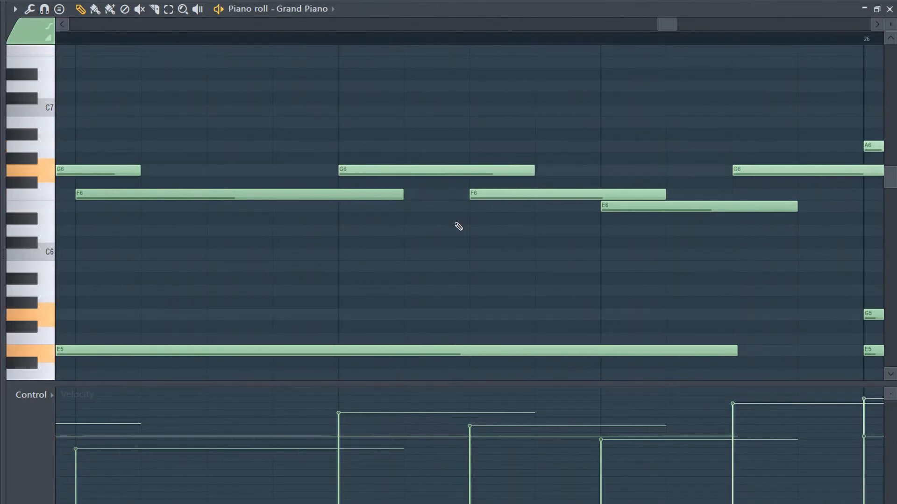
scroll(455, 229, "down", 1, "ctrl")
scroll(455, 230, "down", 2, "ctrl")
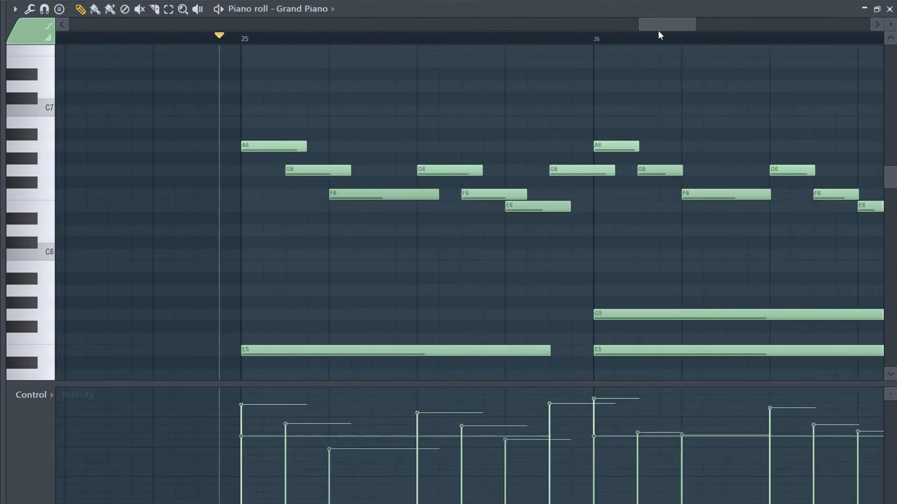
scroll(657, 29, "left", 2)
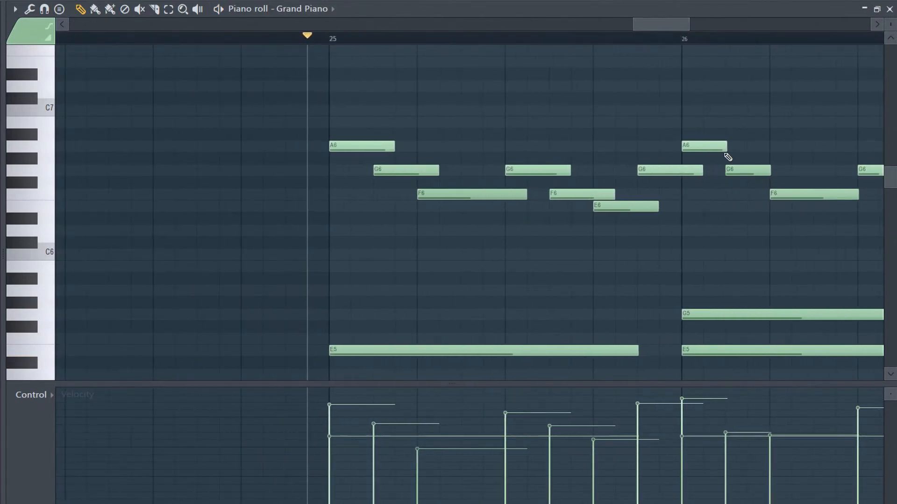
key("space")
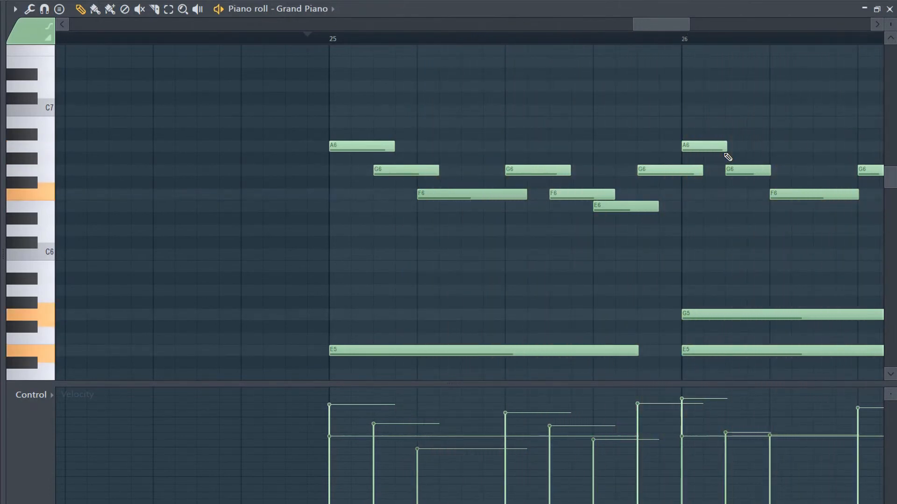
key("space")
key("space")
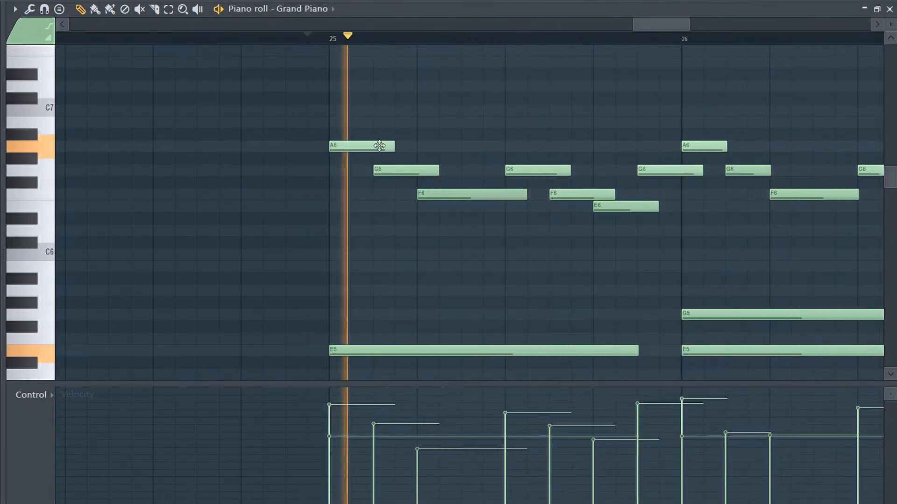
key("space")
- Lengthen bar 26's A6, first G6 and first F6 by one grid step so they overlap the following notes
left_click_drag(644, 24, 668, 29)
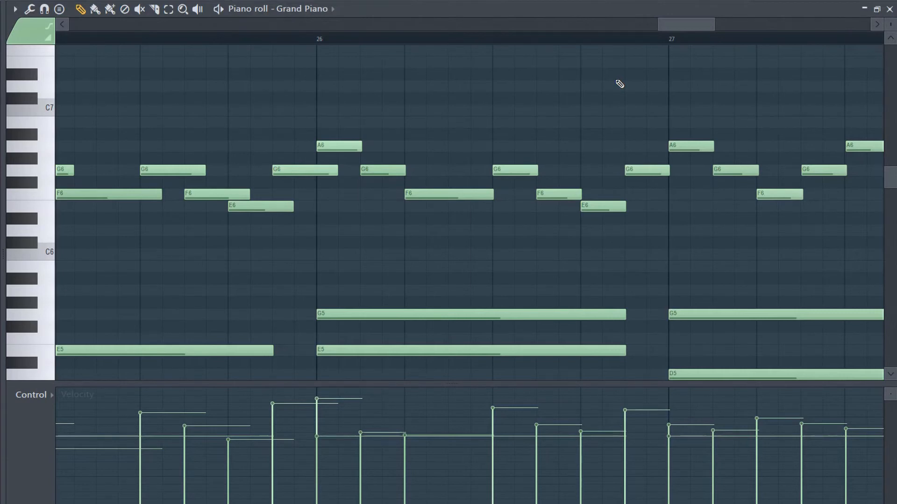
left_click(368, 152)
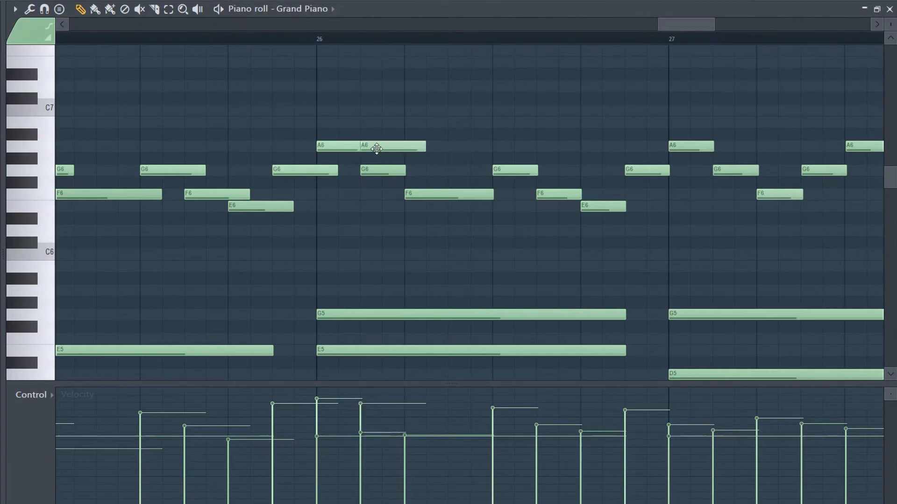
right_click(363, 146)
left_click_drag(360, 147, 384, 146)
scroll(394, 163, "down", 2)
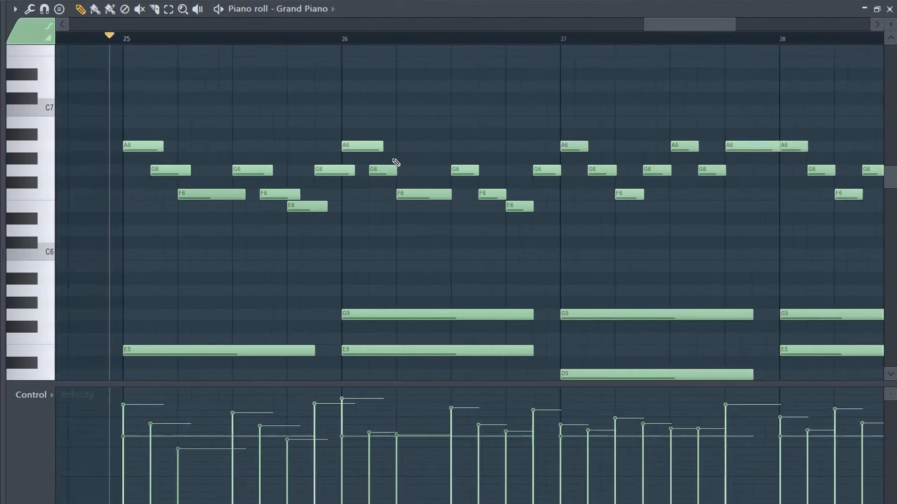
scroll(394, 162, "up", 3)
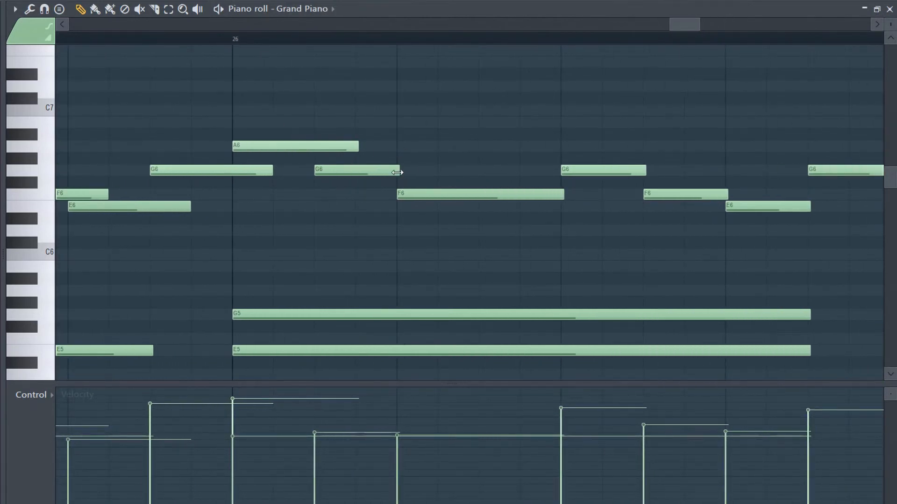
left_click_drag(397, 173, 441, 172)
left_click_drag(582, 197, 606, 196)
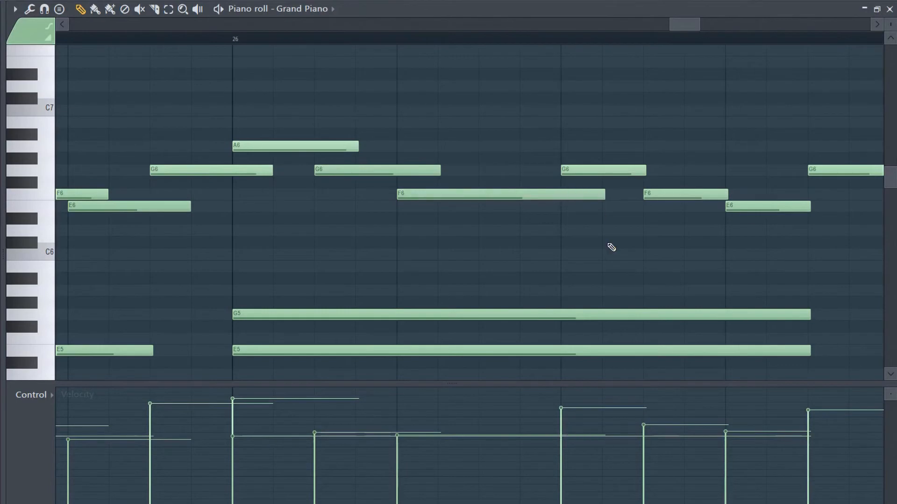
- Play the whole overlapping melody from bar 25 to its final A6 in bar 29
scroll(627, 274, "down", 5)
scroll(637, 217, "up", 6)
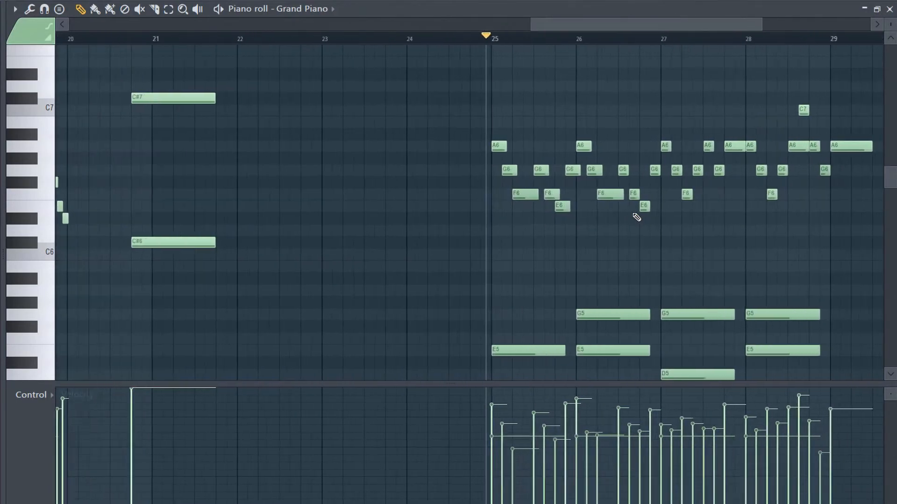
left_click_drag(731, 29, 667, 30)
key("space")
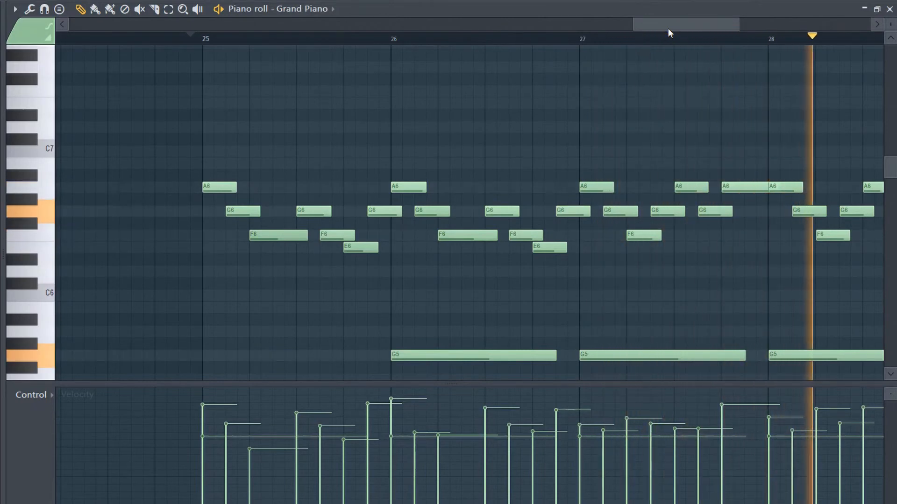
left_click_drag(669, 30, 713, 30)
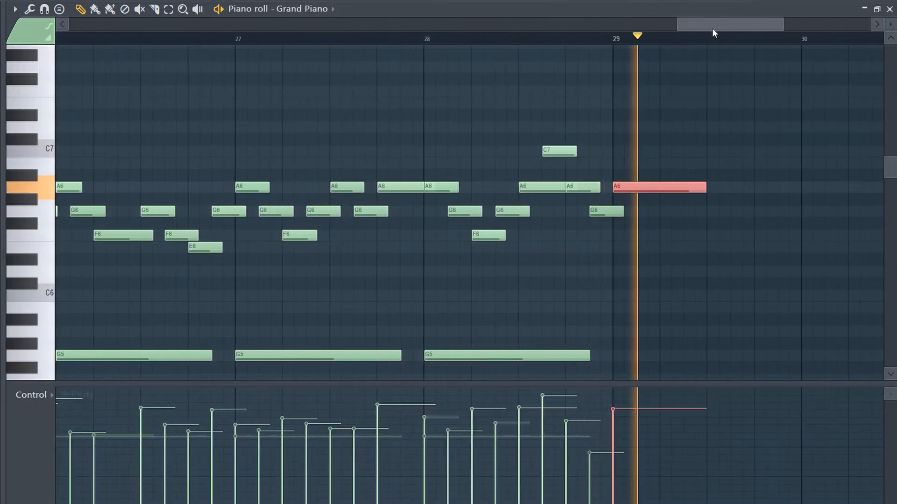
key("space")
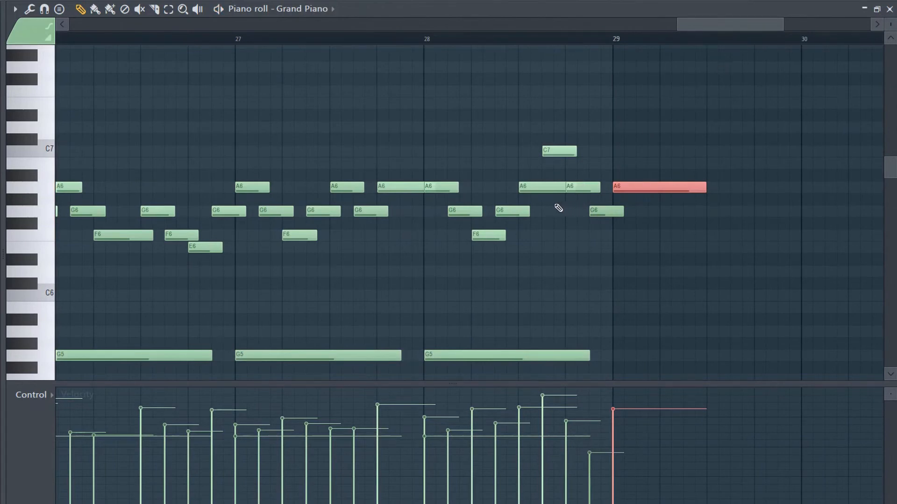
- Shorten bar 28's second A6 so it overlaps only the start of the C7, and play from bar 28
left_click(551, 188)
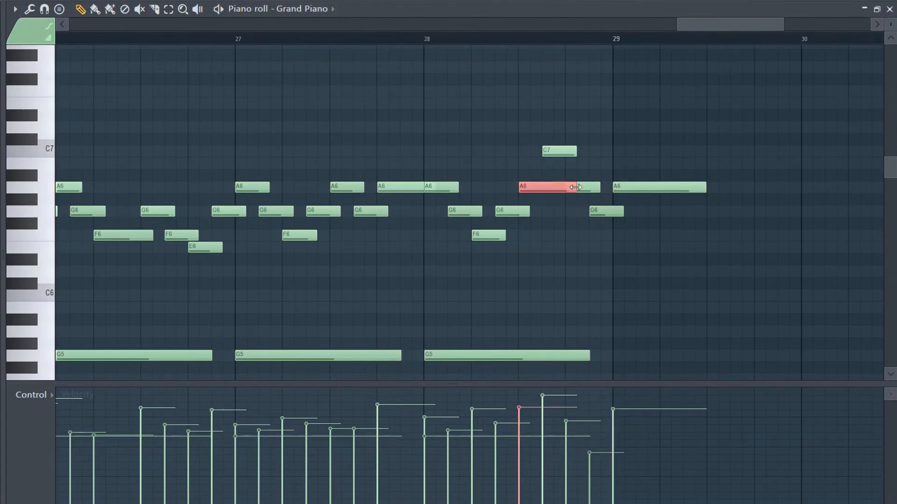
left_click_drag(575, 188, 552, 188)
left_click(423, 40)
key("space")
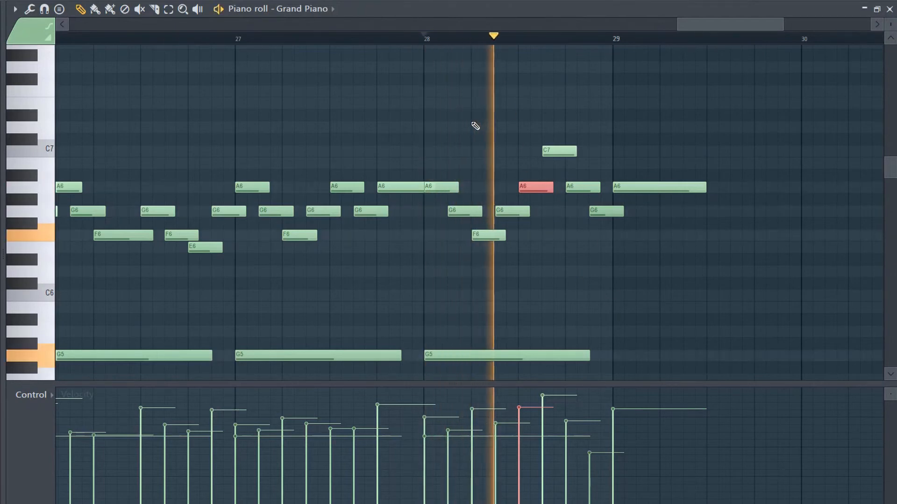
- Play the melody from bar 27 and examine the overlap between the two A6 notes around the start of bar 28
key("space")
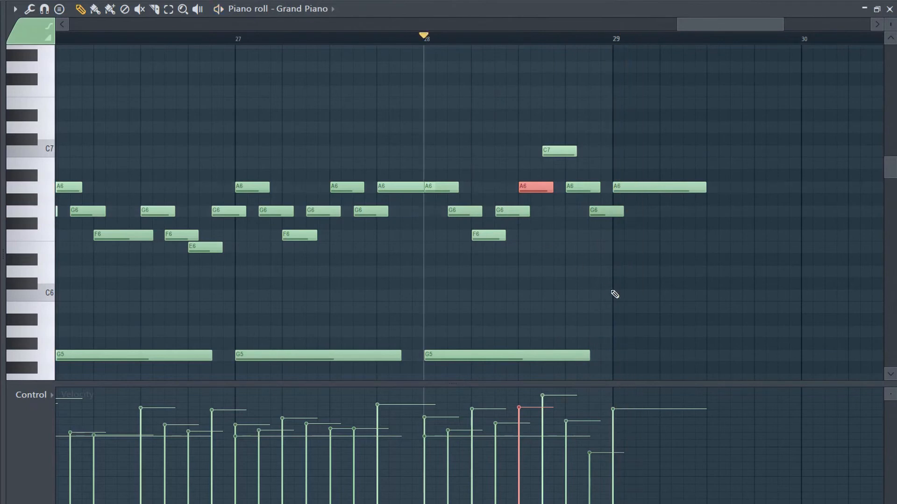
left_click(239, 41)
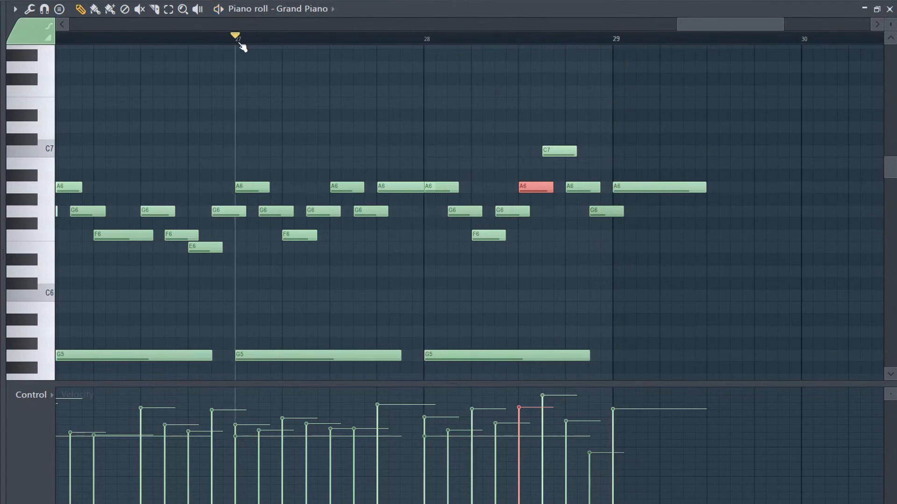
key("space")
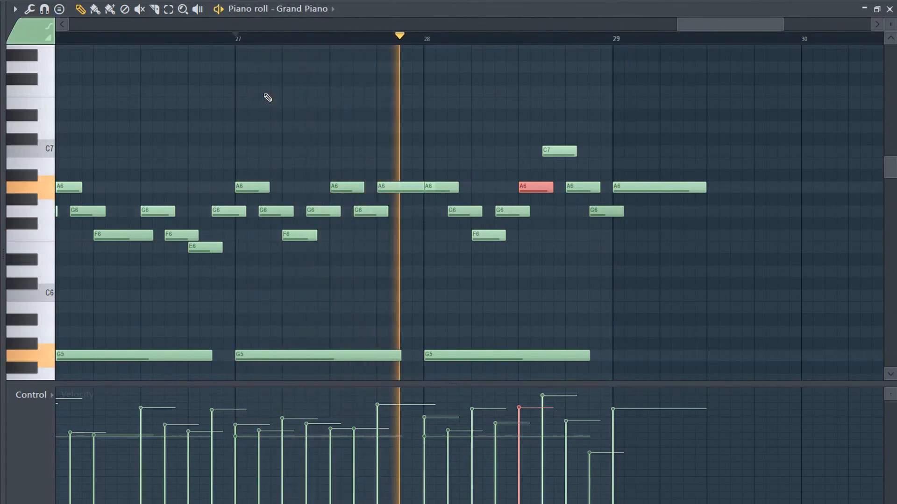
key("space")
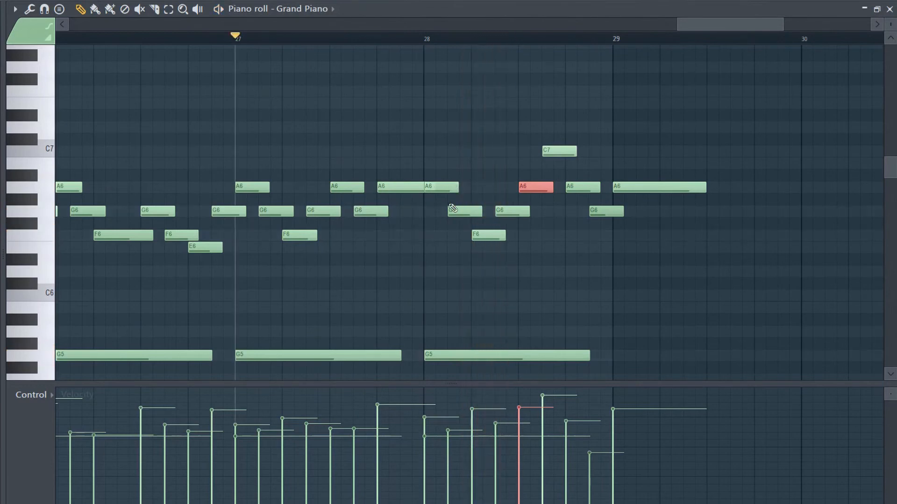
scroll(436, 223, "up", 4, "ctrl")
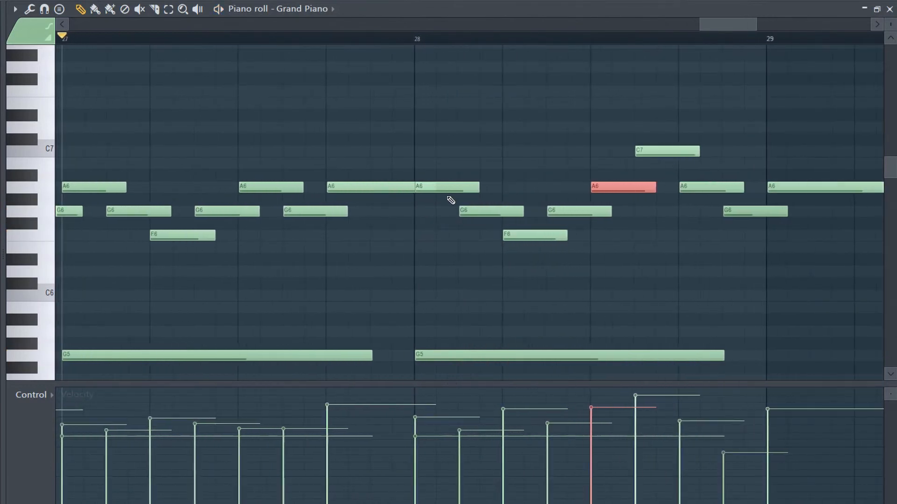
mouse_move(445, 186)
left_mouse_down()
mouse_move(448, 167)
mouse_move(446, 193)
left_mouse_up()
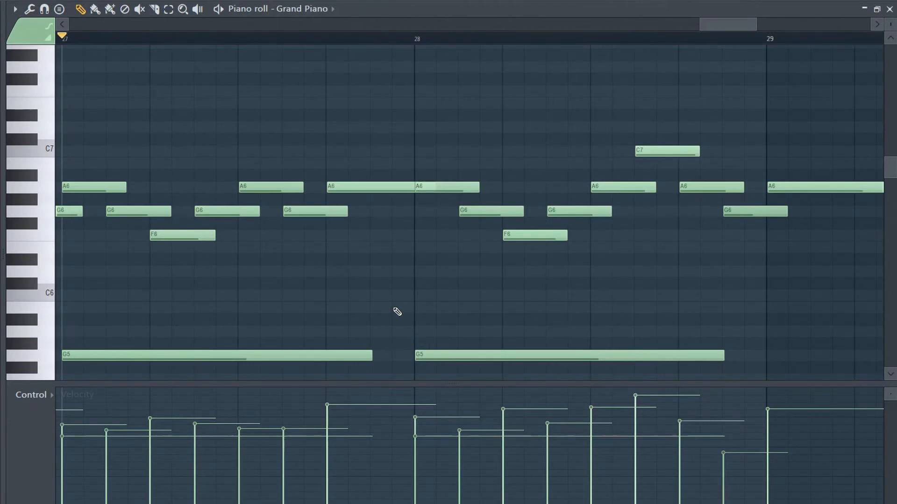
key("space")
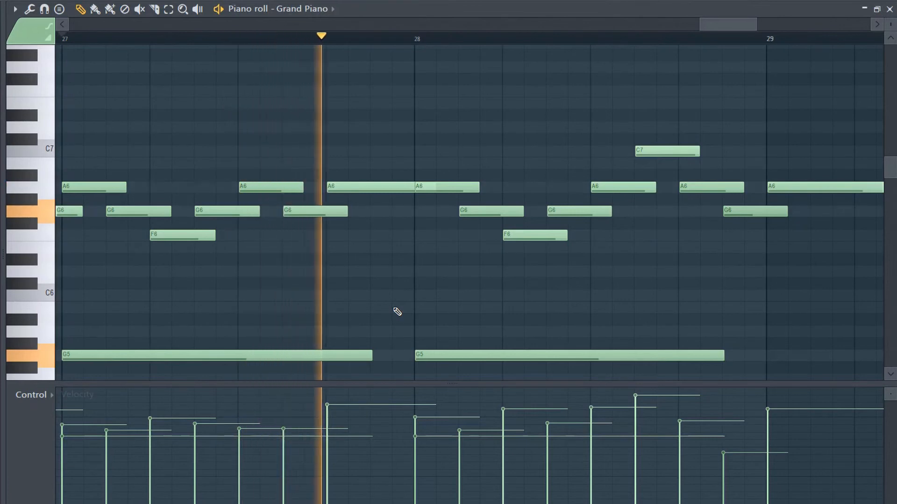
key("space")
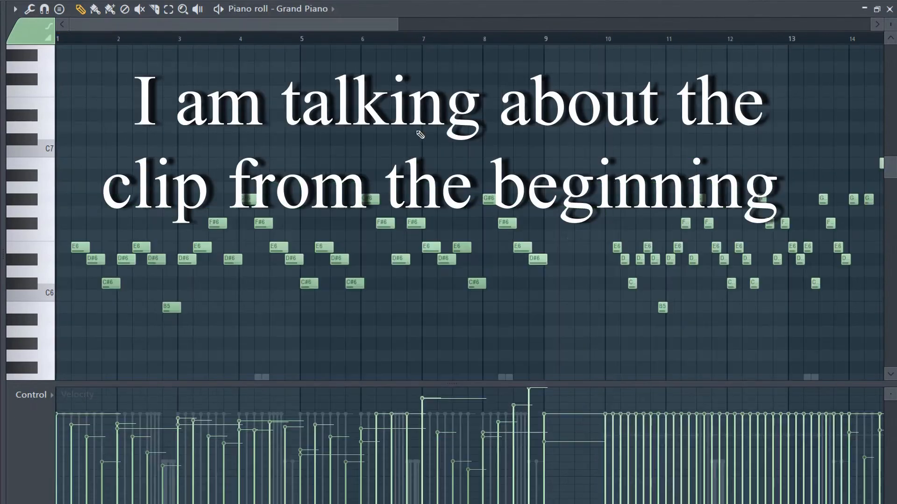
- Expand the note area over the velocity lane and play the finished Grand Piano arrangement from bar 1
left_click_drag(533, 159, 27, 367)
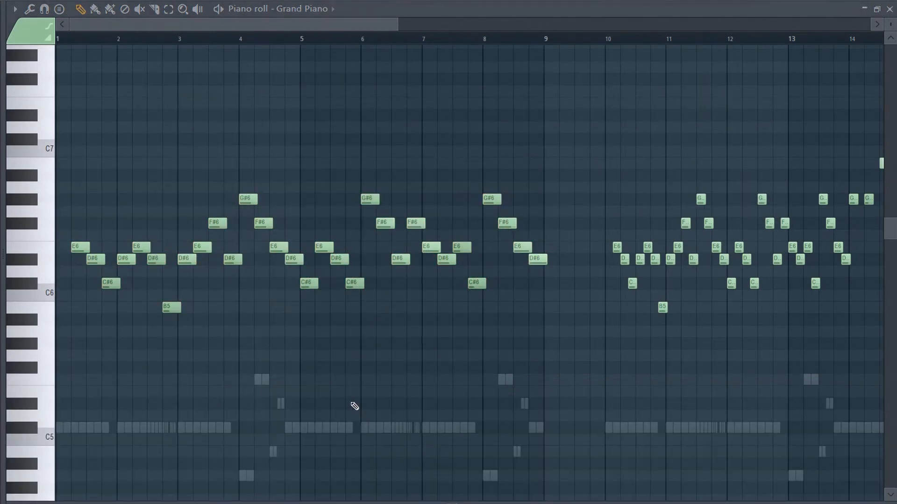
scroll(331, 382, "down", 3)
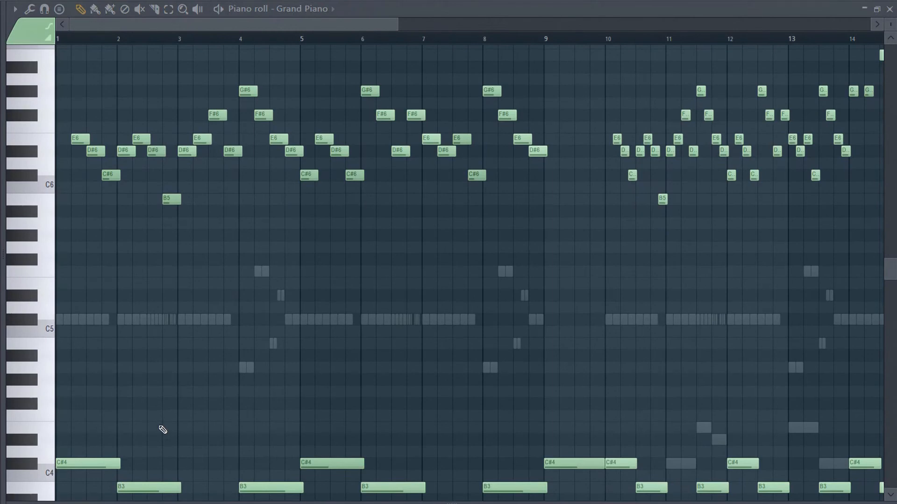
key("space")
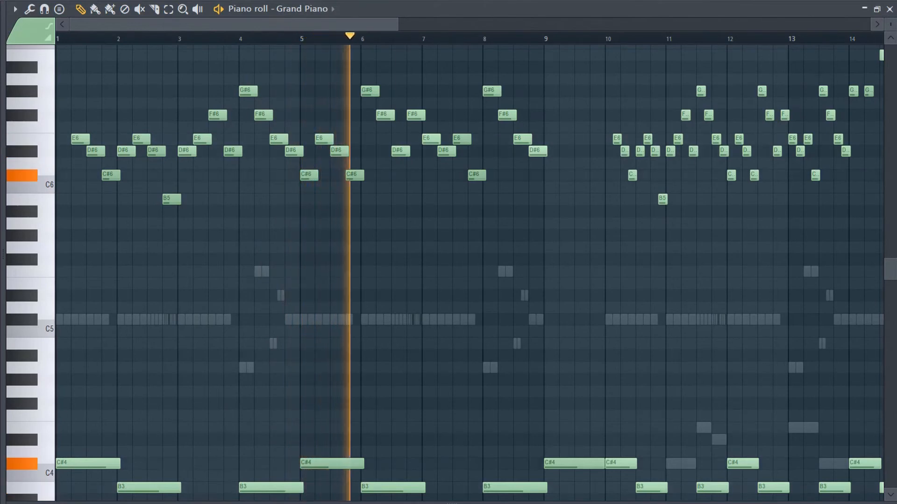
key("space")
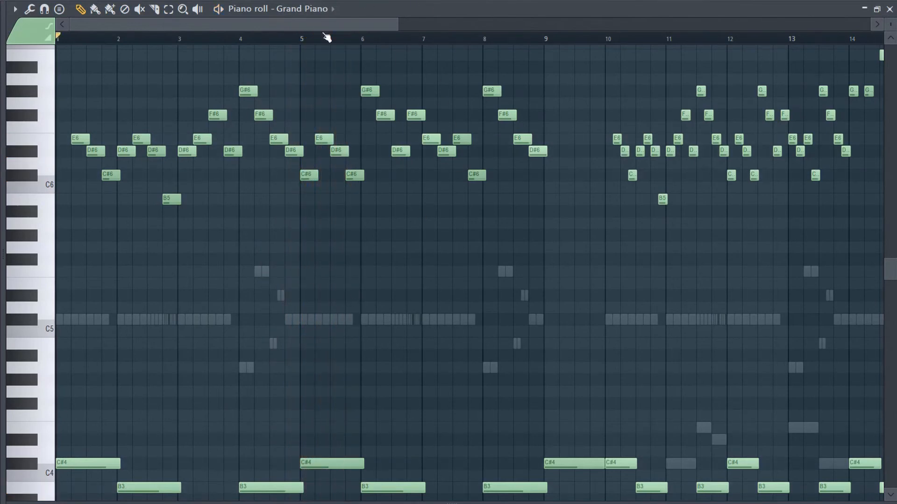
- View the Hat channel's notes, and return to the Grand Piano channel
left_click(333, 8)
left_click(357, 166)
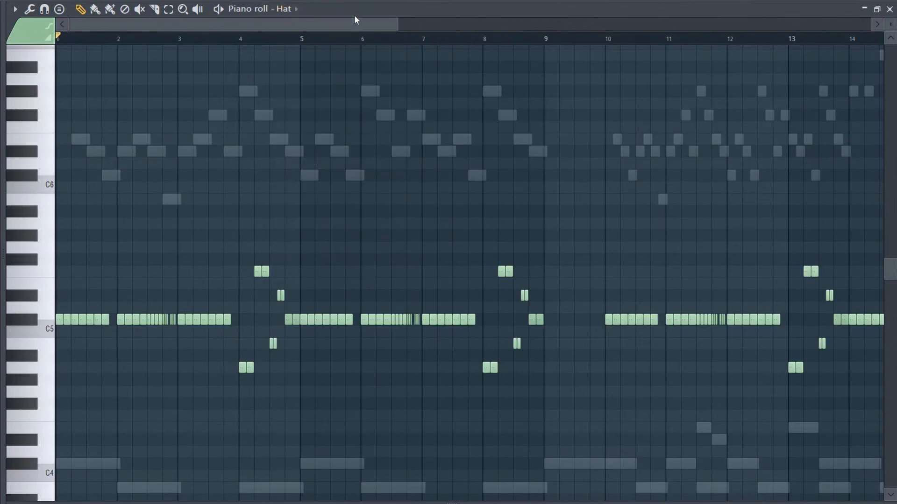
left_click(294, 11)
left_click(341, 161)
left_click(301, 10)
left_click(293, 201)
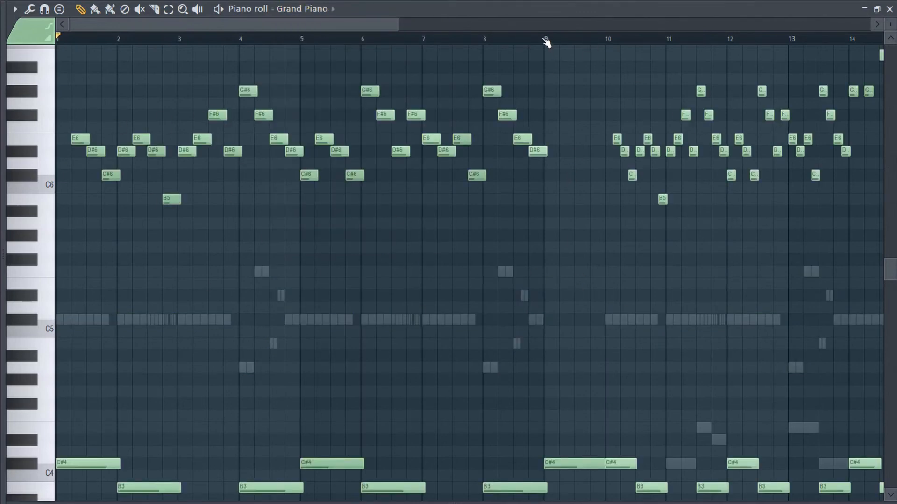
- Play the Grand Piano part from bar 8 into bar 9, and play the faster section from bar 10
left_click(486, 43)
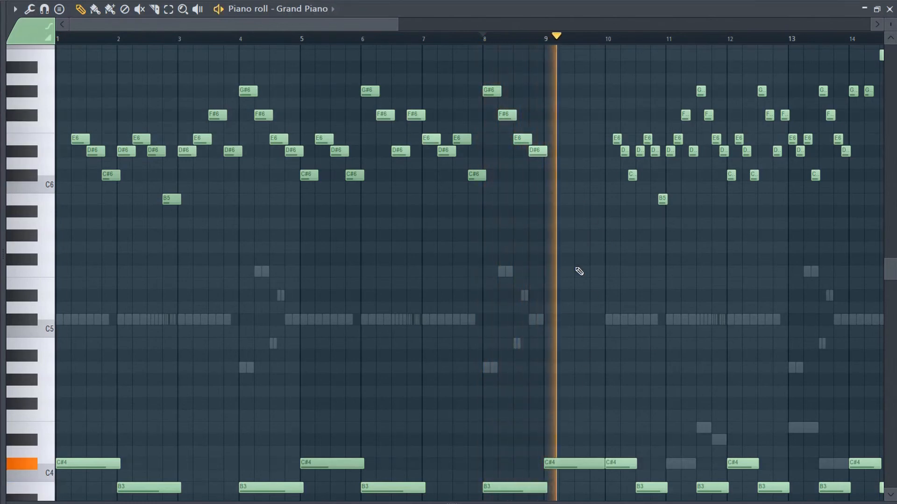
key("space")
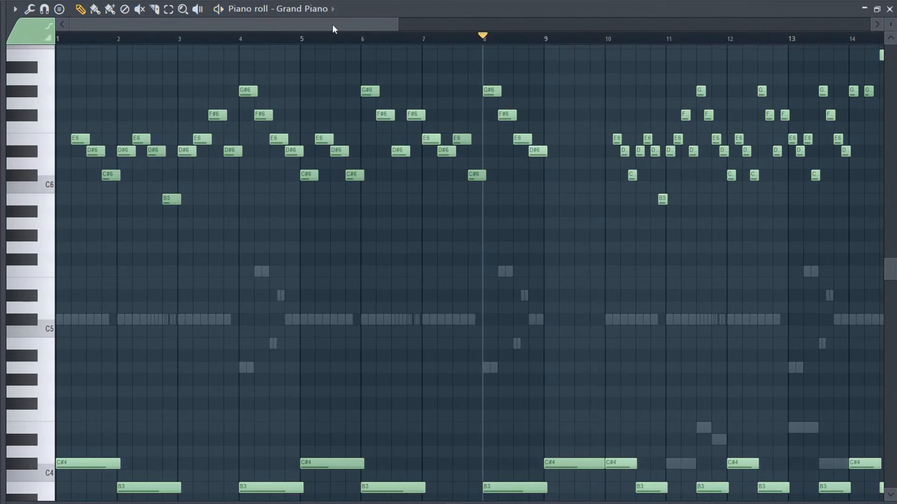
left_click_drag(333, 26, 390, 24)
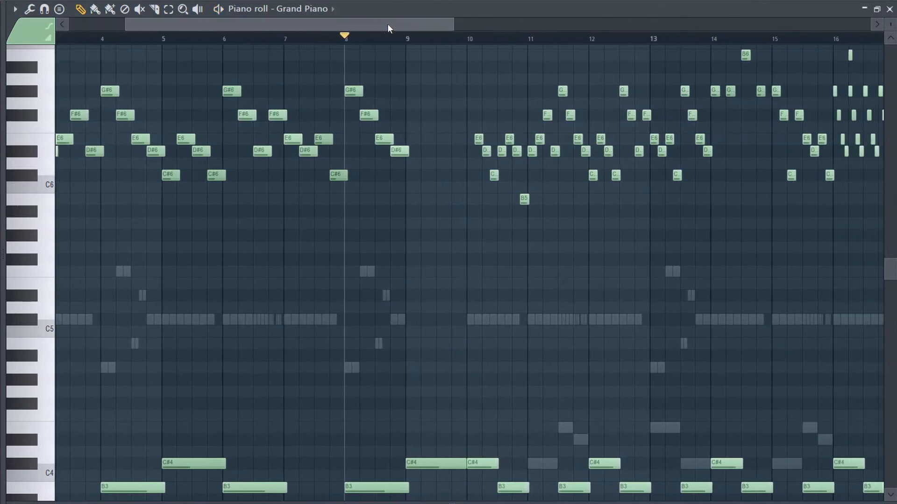
left_click(470, 40)
key("space")
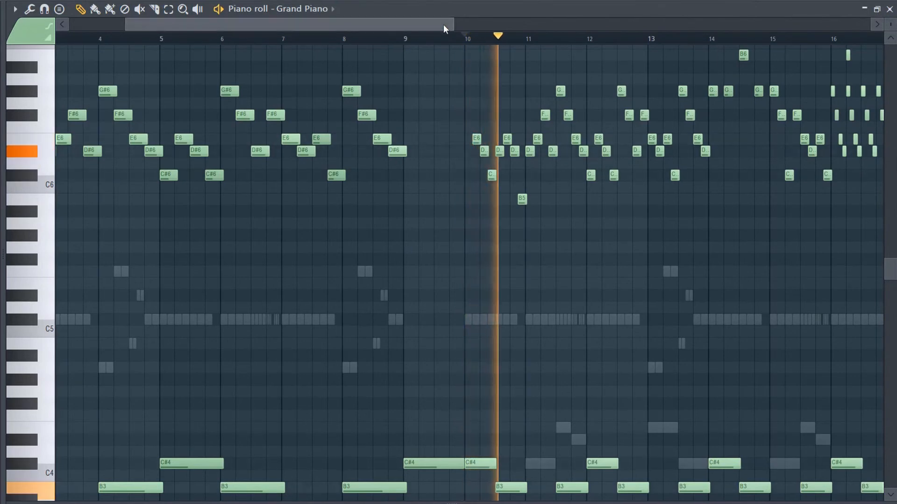
left_click_drag(444, 25, 494, 24)
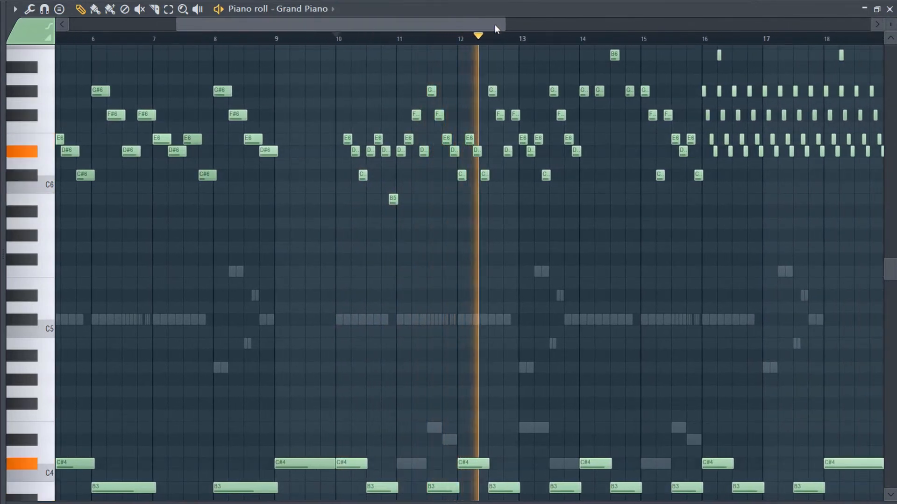
key("space")
- Reopen the velocity lane below the notes and examine the Grand Piano velocities from bar 1 through the faster section
scroll(490, 206, "up", 1)
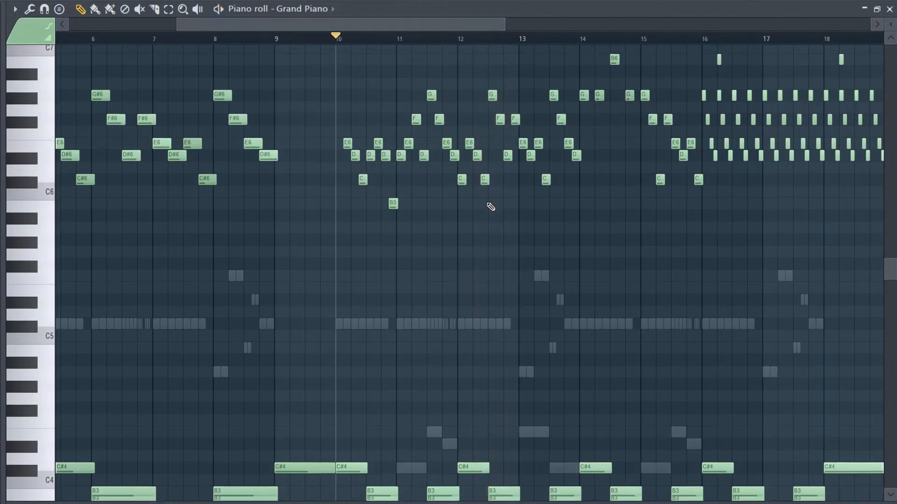
scroll(490, 207, "down", 3)
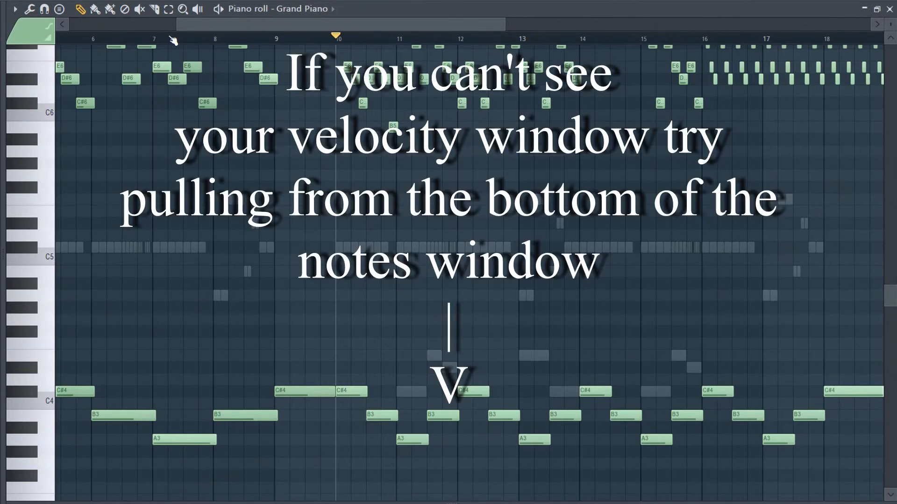
left_click_drag(779, 502, 749, 354)
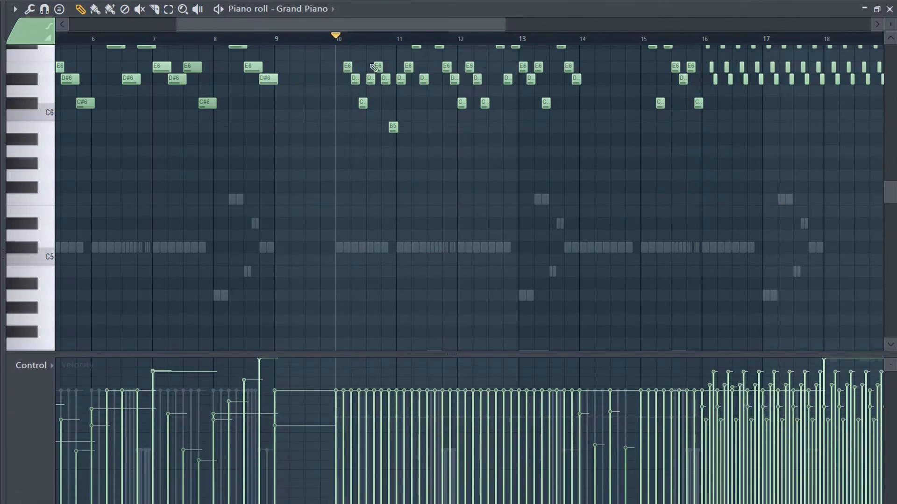
left_click_drag(344, 21, 225, 10)
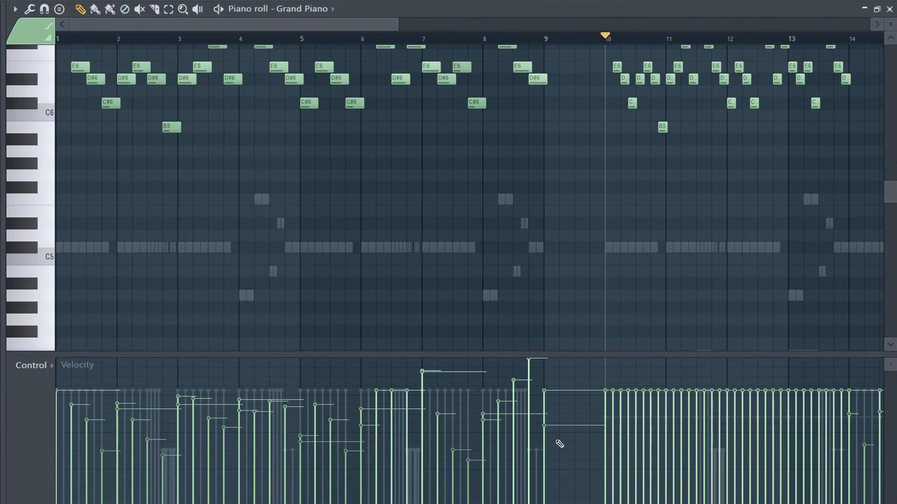
left_click_drag(348, 26, 382, 26)
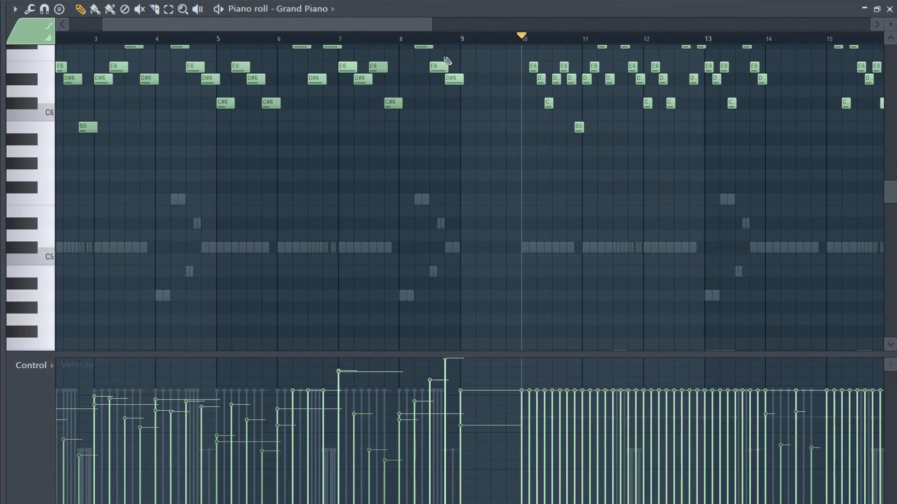
left_click_drag(425, 24, 522, 27)
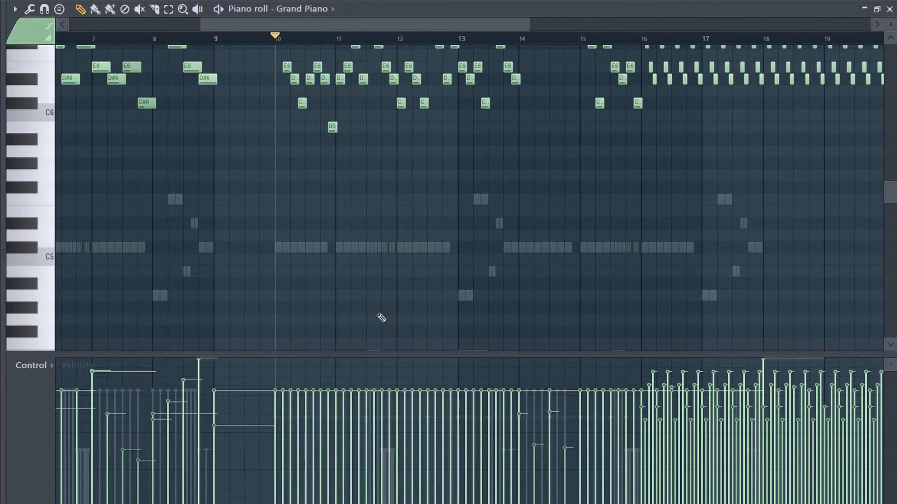
- Switch to the Overeffected channel and play its notes from bar 10
left_click(328, 9)
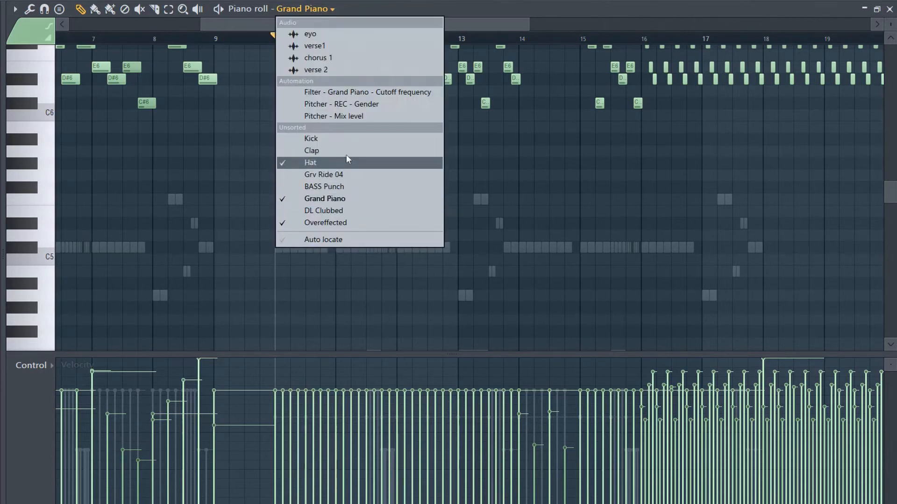
left_click(348, 223)
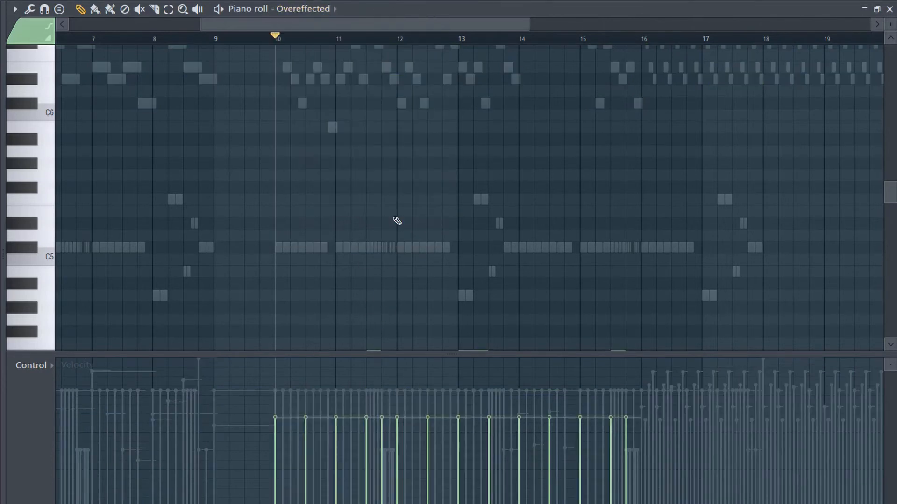
scroll(416, 136, "down", 6)
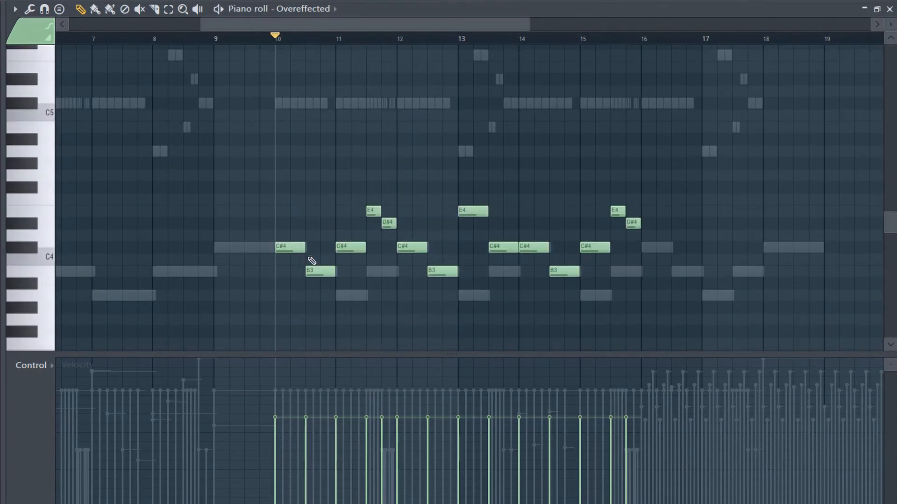
key("space")
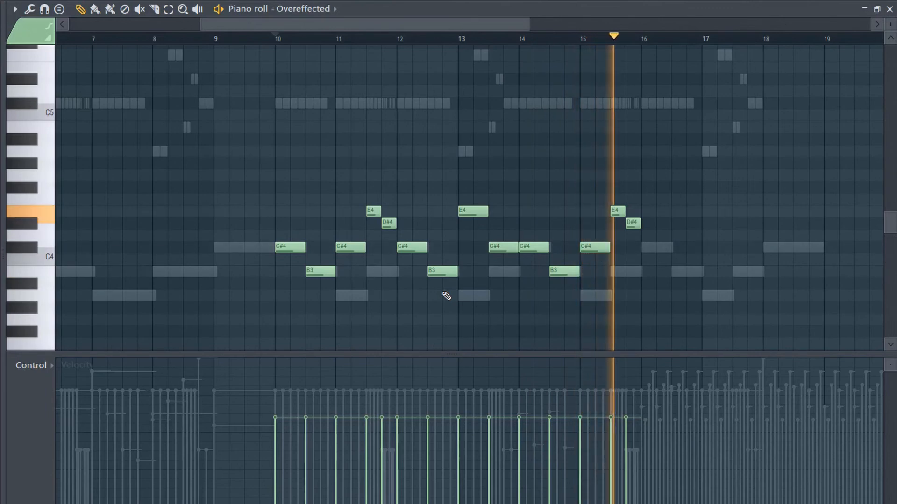
key("space")
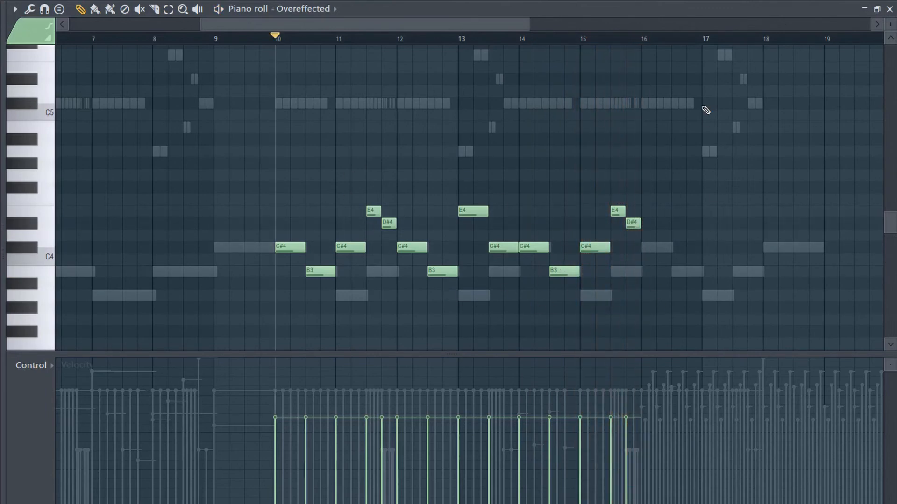
- Return to the Grand Piano channel and examine the repeating fast note pattern that starts at bar 16
scroll(703, 186, "up", 10)
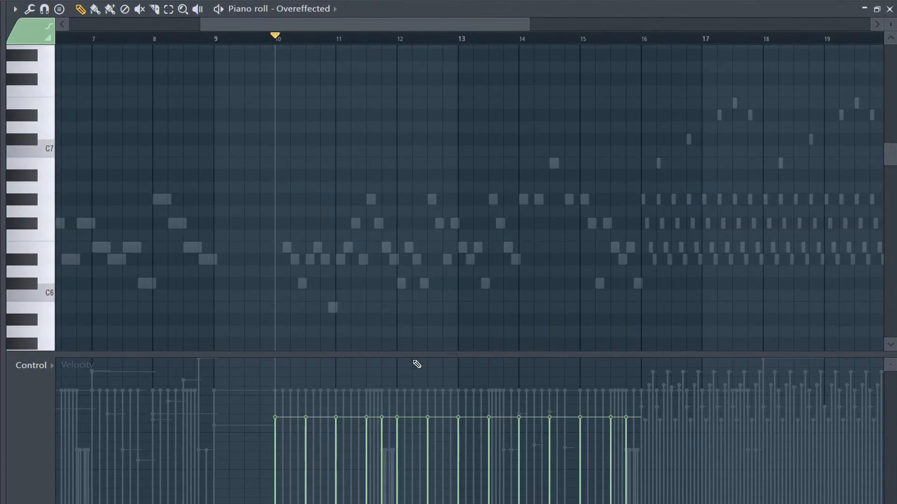
left_click(303, 9)
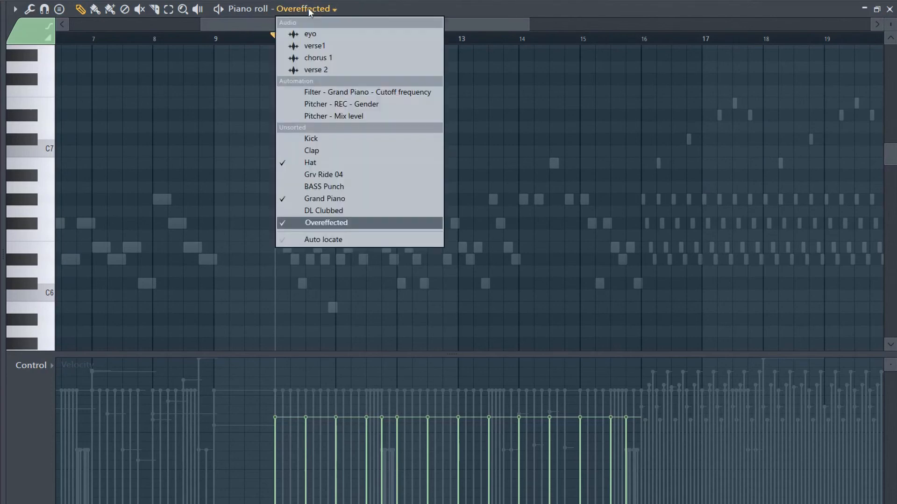
left_click(352, 199)
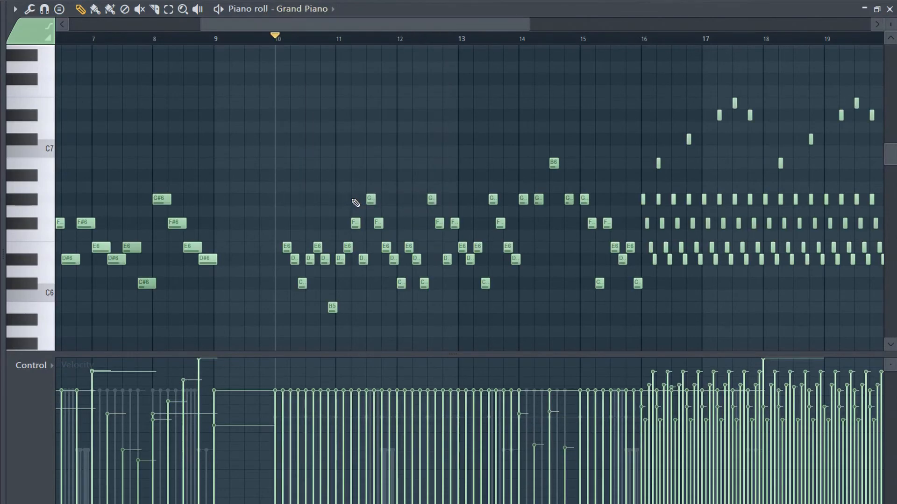
left_click_drag(453, 25, 522, 25)
scroll(590, 286, "up", 6)
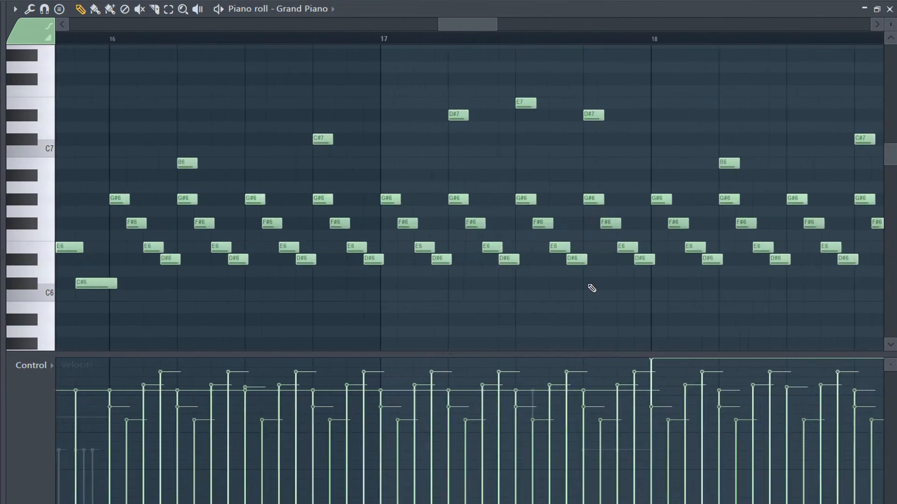
left_click_drag(462, 30, 427, 28)
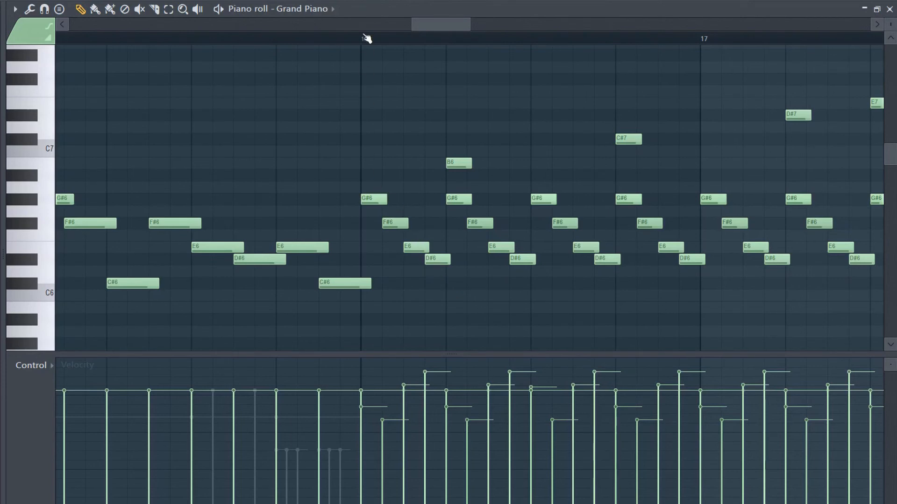
- Play the Grand Piano's repeating fast pattern from bar 16 several times, examining its velocities between playbacks
key("space")
key("space")
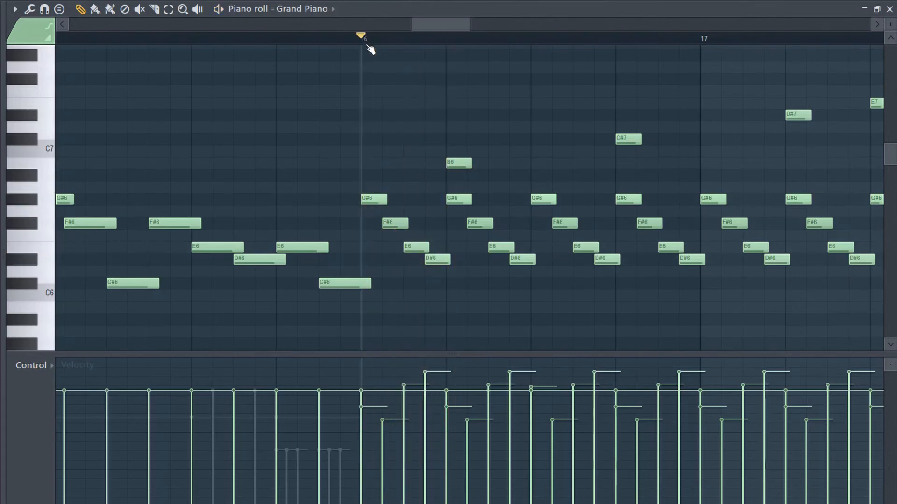
key("space")
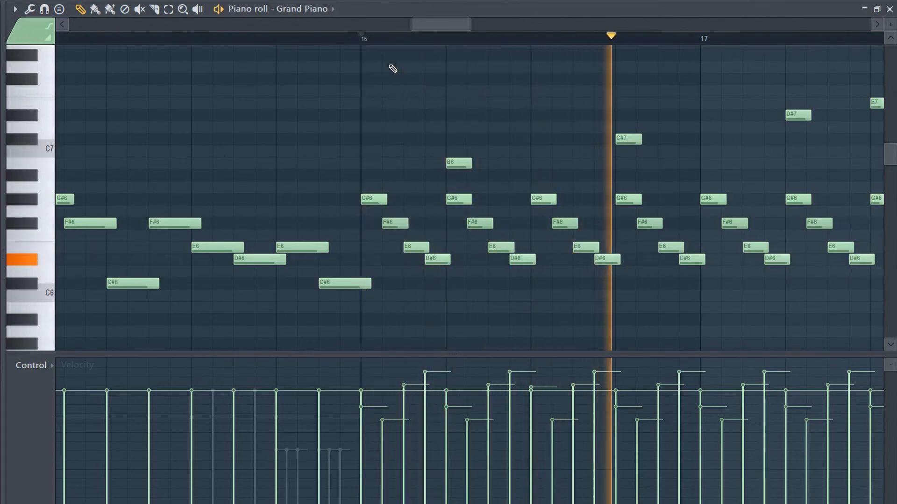
key("space")
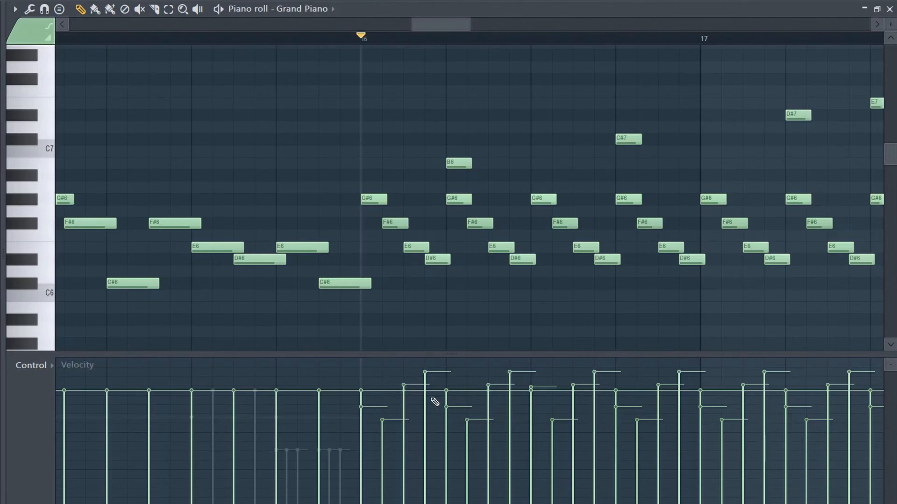
key("space")
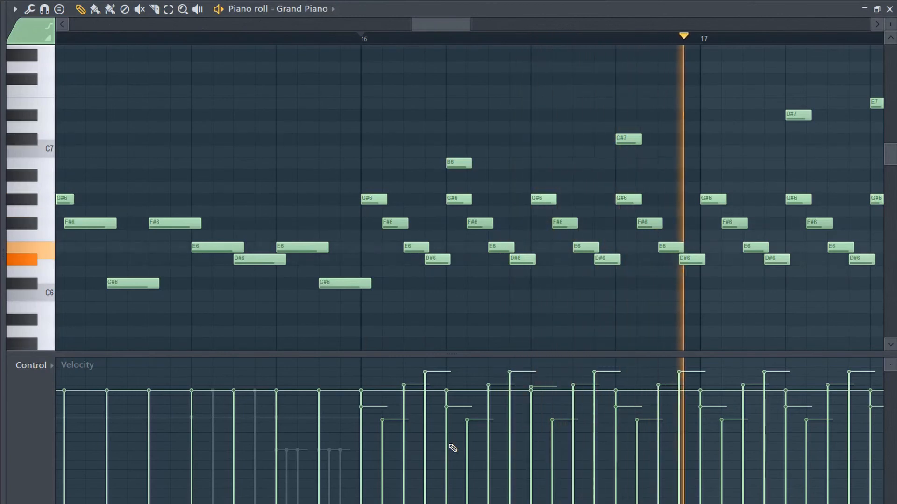
key("space")
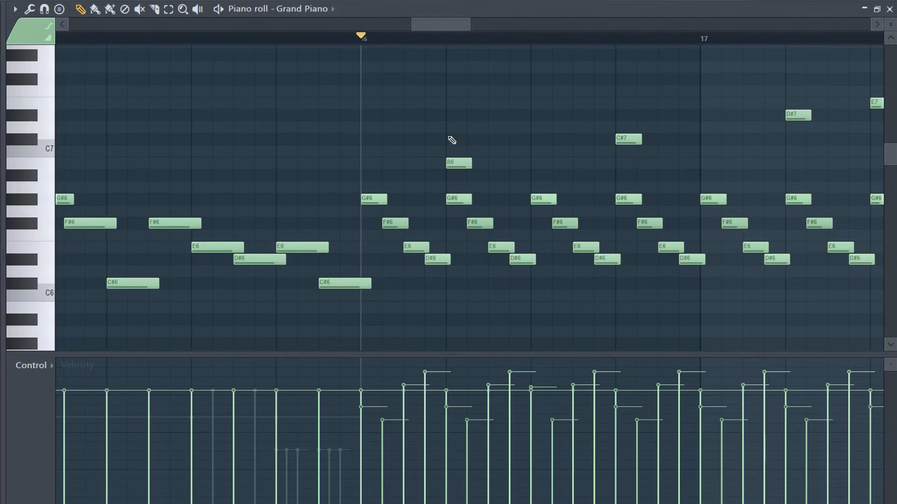
- Select the high accent notes B6, C#7, D#7 and E7 above the fast pattern in turn, and check the low notes around bars 17 and 18
left_click(470, 163)
right_click(495, 165)
left_click_drag(422, 111, 503, 195)
left_click_drag(604, 98, 659, 179)
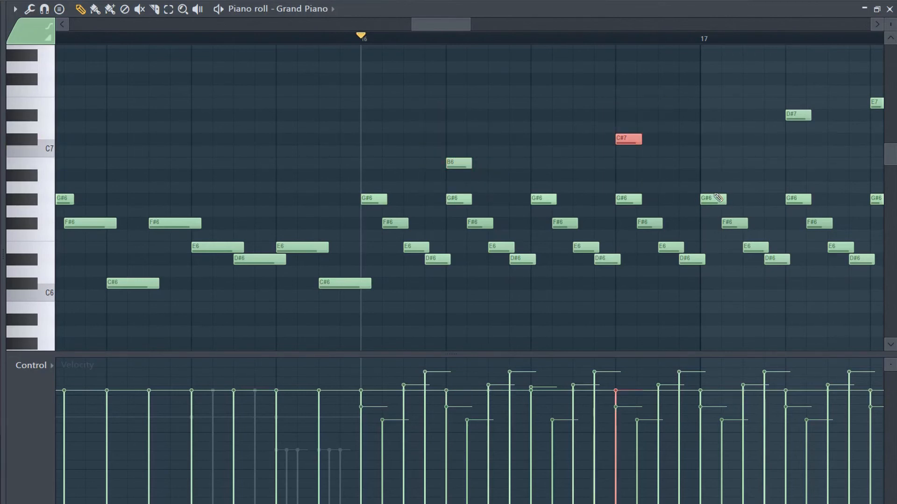
left_click_drag(450, 152, 478, 190)
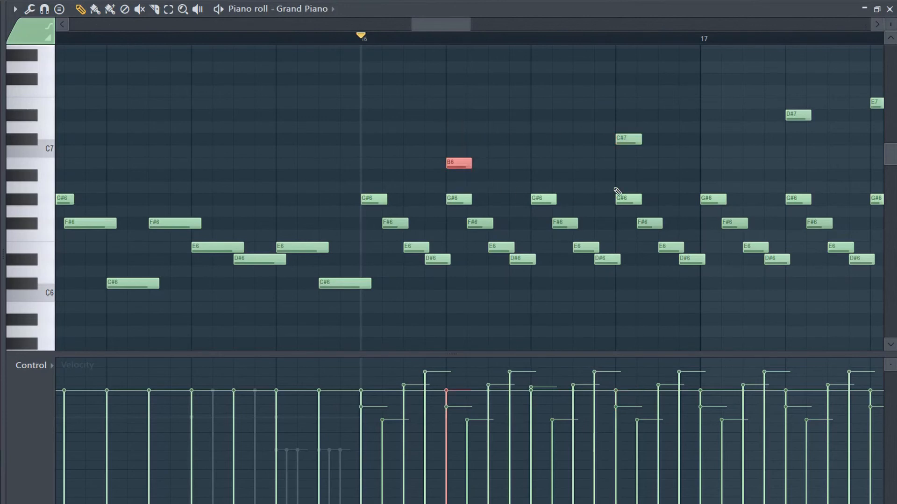
left_click_drag(622, 119, 651, 170)
left_click_drag(779, 87, 808, 156)
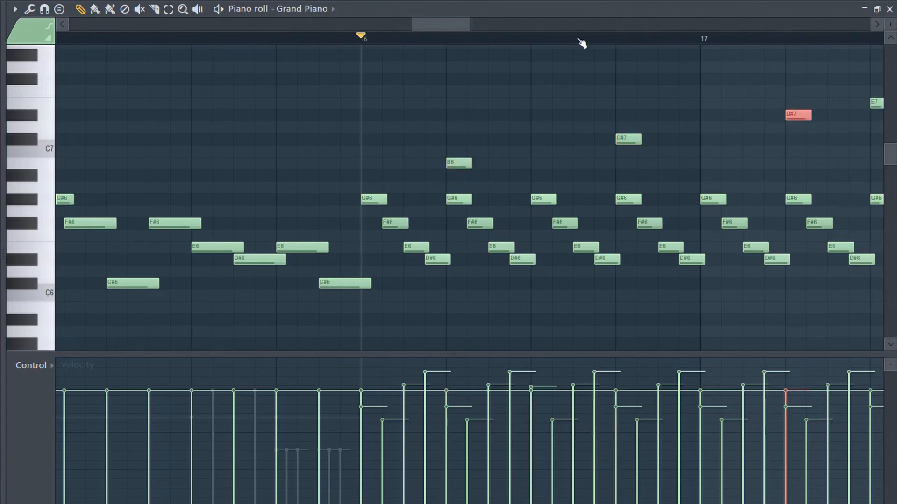
scroll(430, 42, "right", 5)
left_click_drag(293, 61, 322, 125)
left_click_drag(387, 97, 424, 136)
scroll(426, 188, "down", 10)
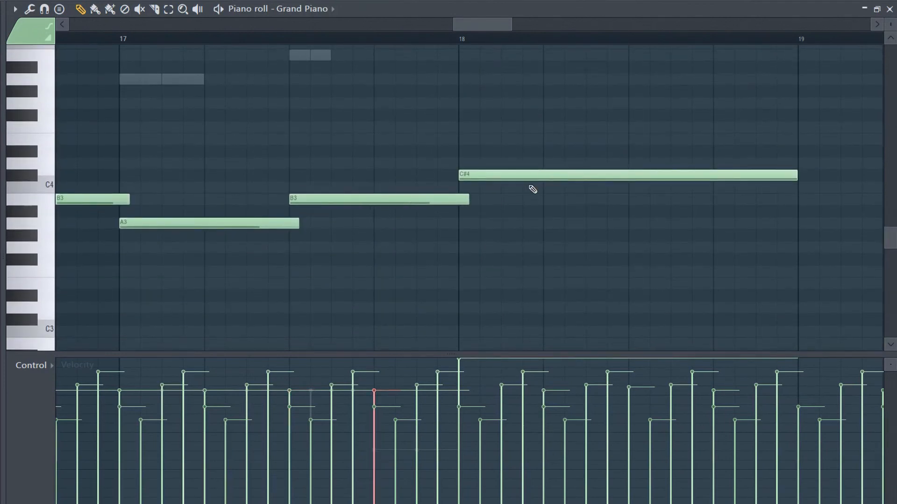
scroll(567, 159, "up", 8)
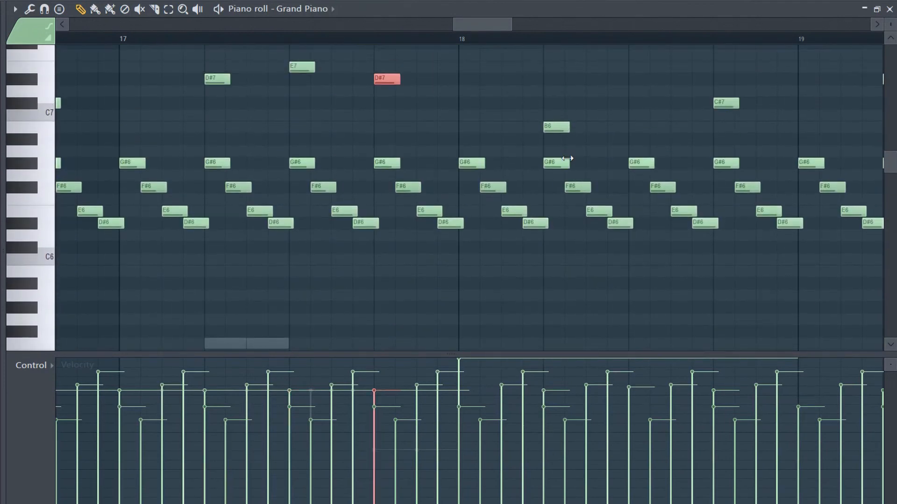
- Select the long C#6 and C#7 notes that start just before bar 21 and play them from the middle of bar 20
left_click_drag(497, 25, 536, 28)
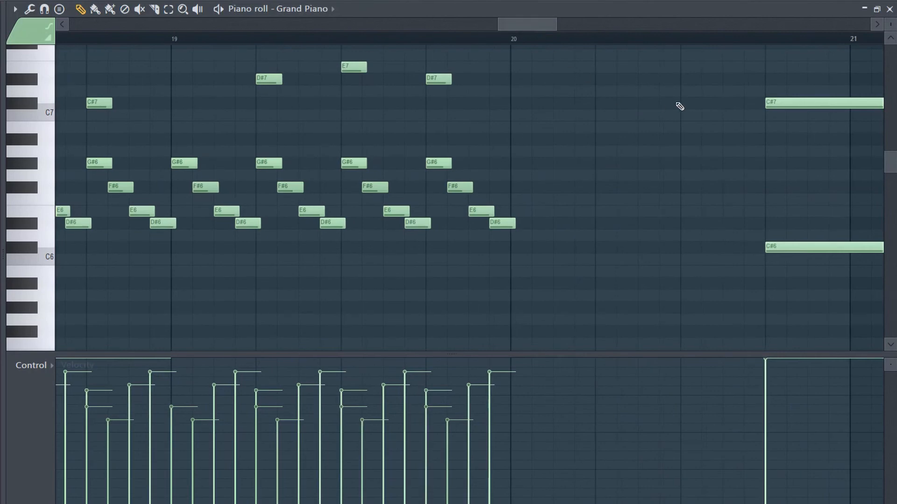
left_click_drag(740, 79, 850, 270)
left_click_drag(515, 25, 543, 26)
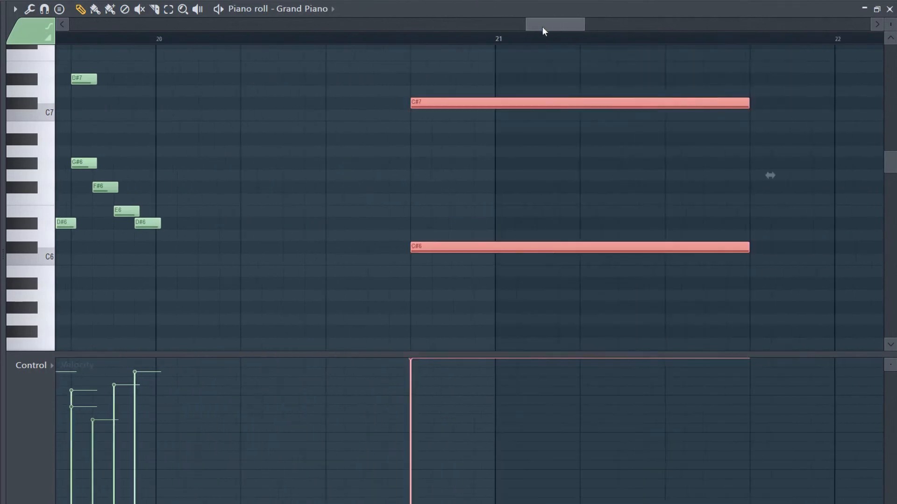
left_click(313, 42)
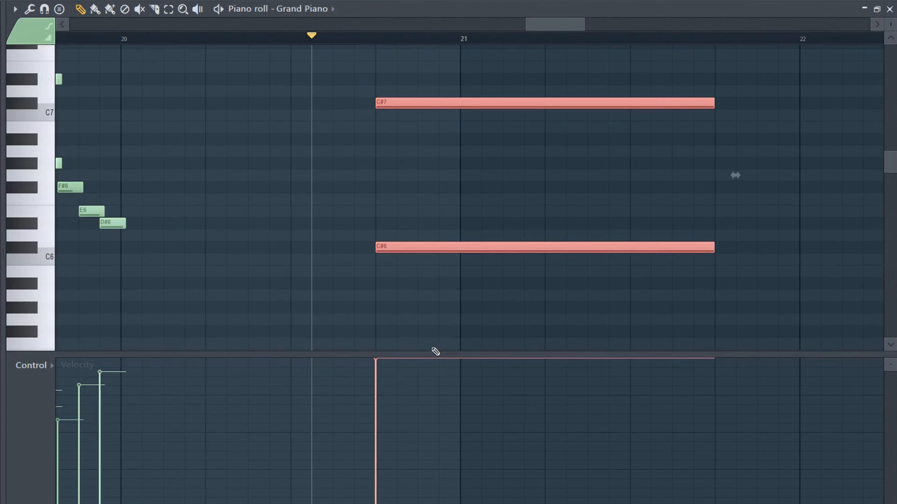
key("space")
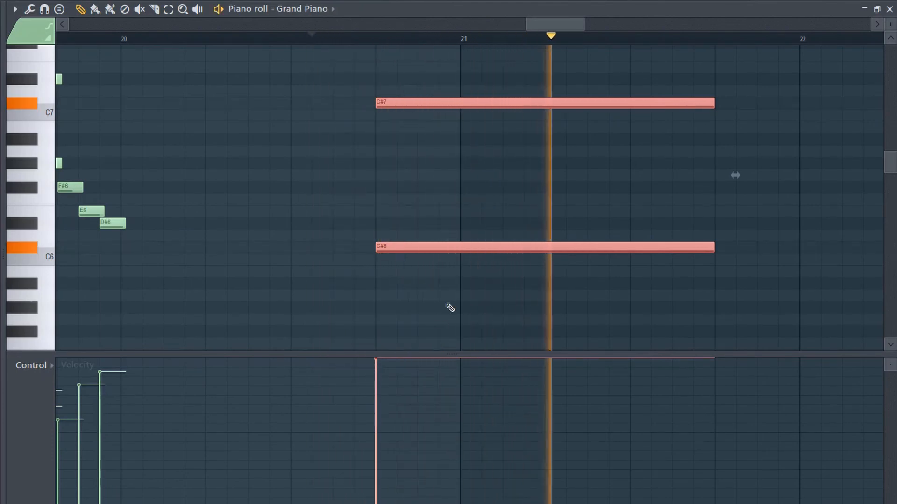
key("space")
- Return to bar 1 of the Grand Piano part and play it from the beginning into bar 8
scroll(524, 262, "down", 2)
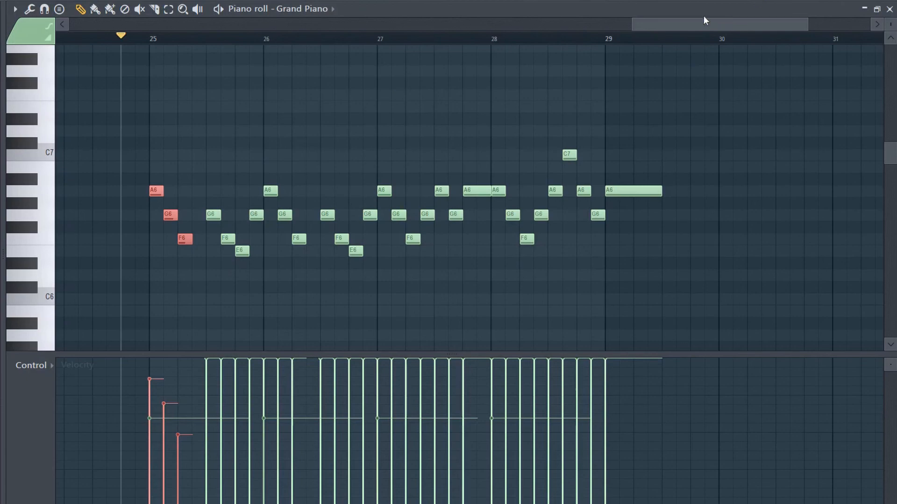
left_click_drag(705, 23, 55, 82)
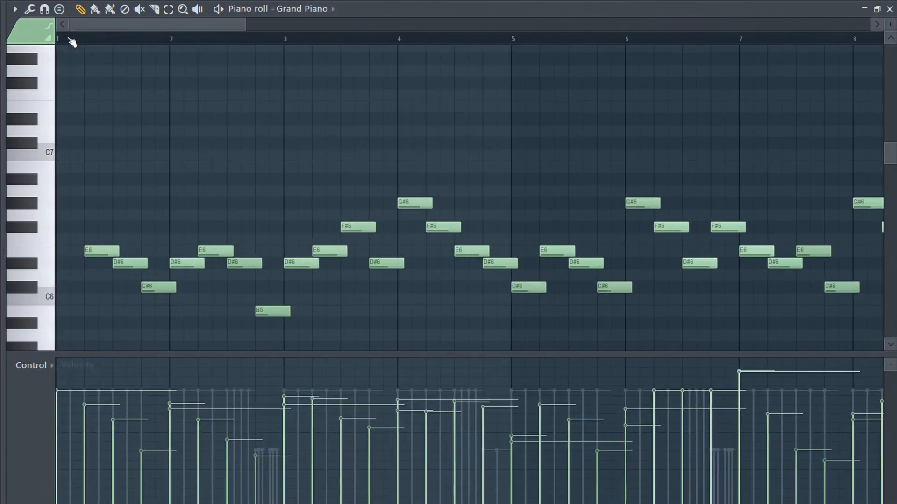
key("space")
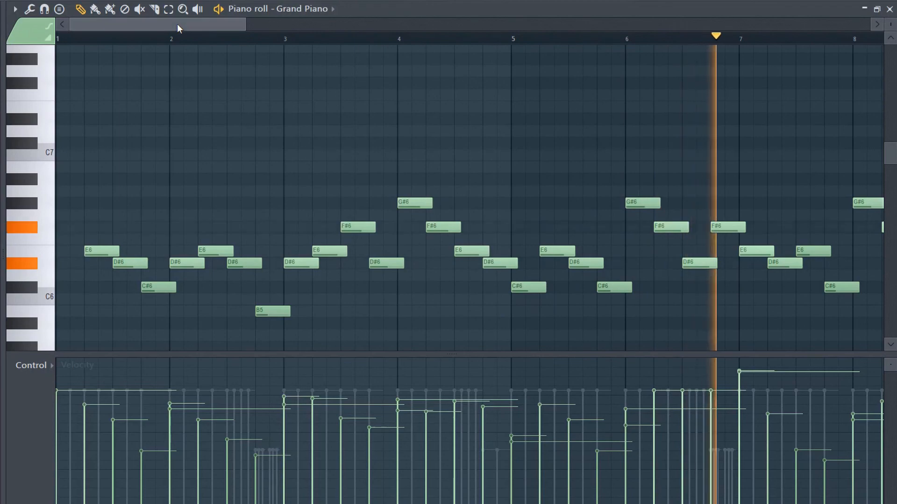
left_click_drag(177, 24, 299, 51)
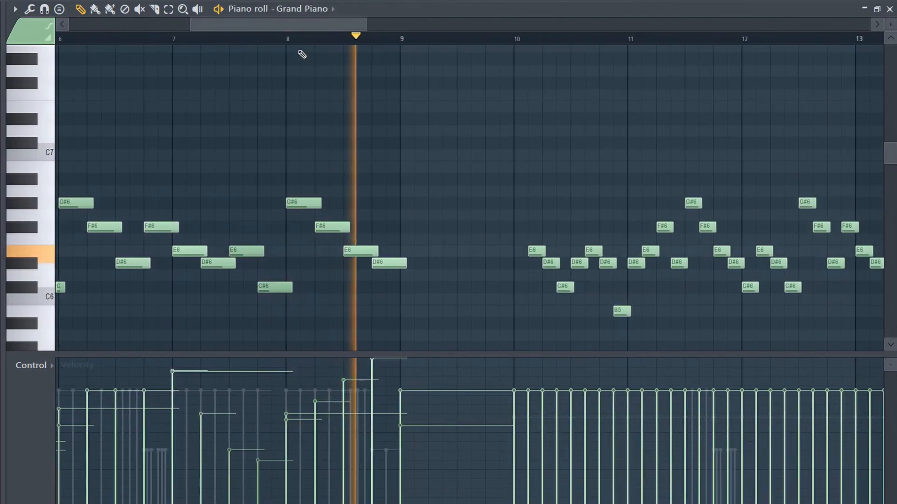
key("space")
- Examine the low Grand Piano notes around bars 6 to 12, and return to the melody and velocities at bar 1
scroll(448, 319, "down", 7)
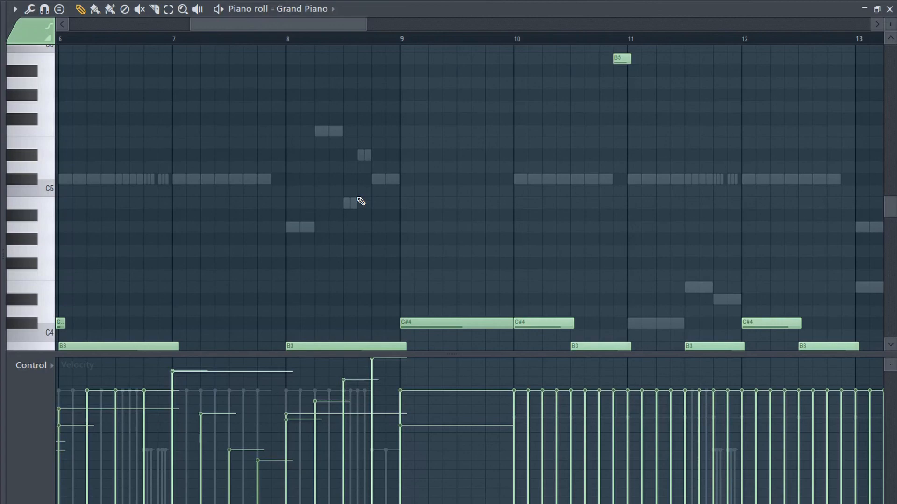
left_click_drag(303, 29, 66, 29)
scroll(334, 168, "up", 2)
scroll(334, 169, "up", 3)
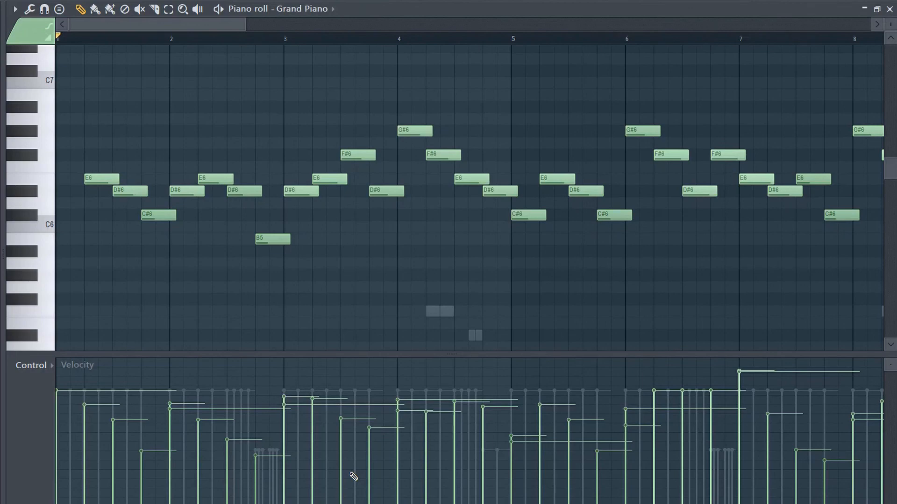
- Play the Grand Piano part from bar 16 through the fast pattern and past bar 20
left_click_drag(190, 27, 485, 74)
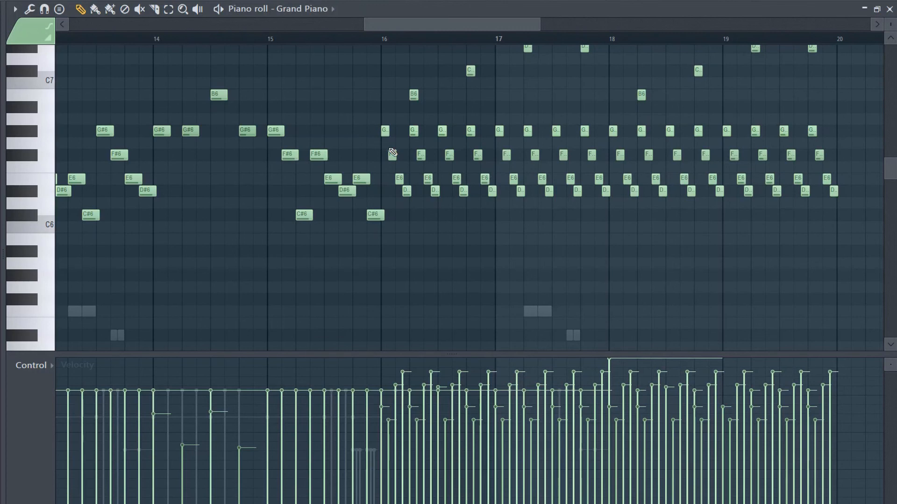
left_click(390, 41)
key("space")
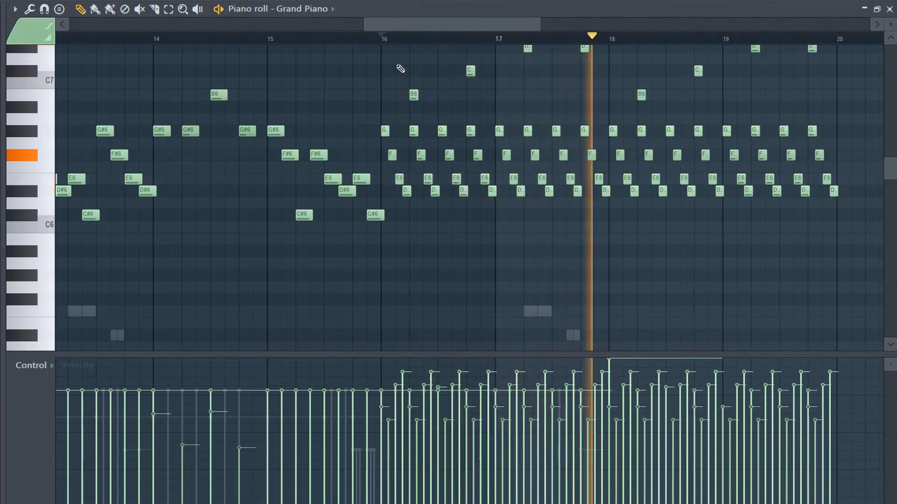
left_click_drag(470, 27, 539, 29)
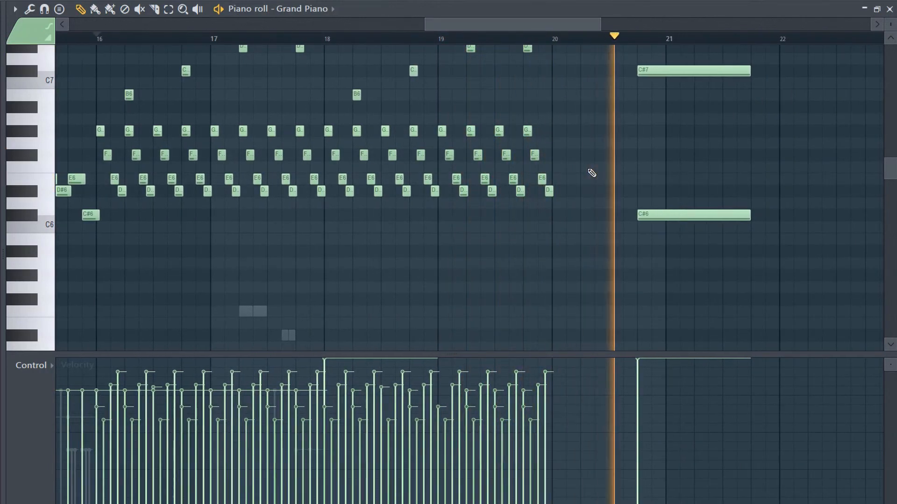
key("space")
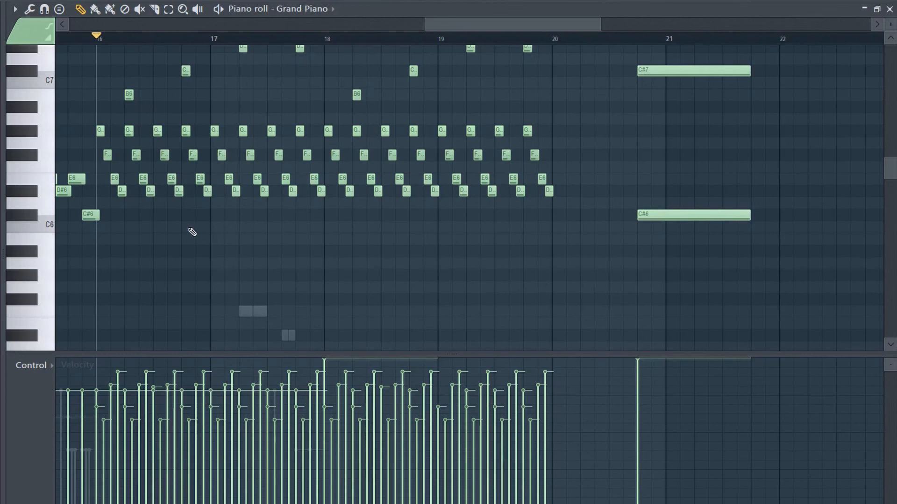
- Switch from the Grand Piano to the Overeffected channel and sound its F5 key
left_click_drag(461, 24, 129, 70)
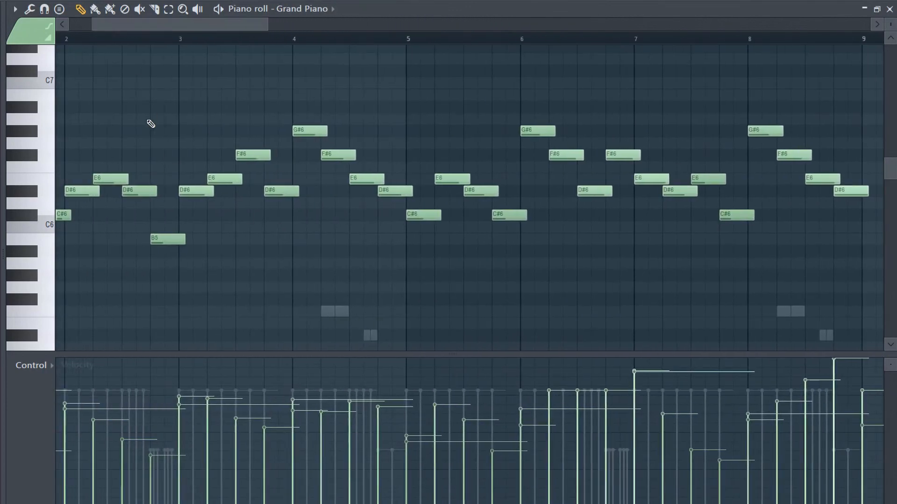
left_click_drag(210, 27, 370, 82)
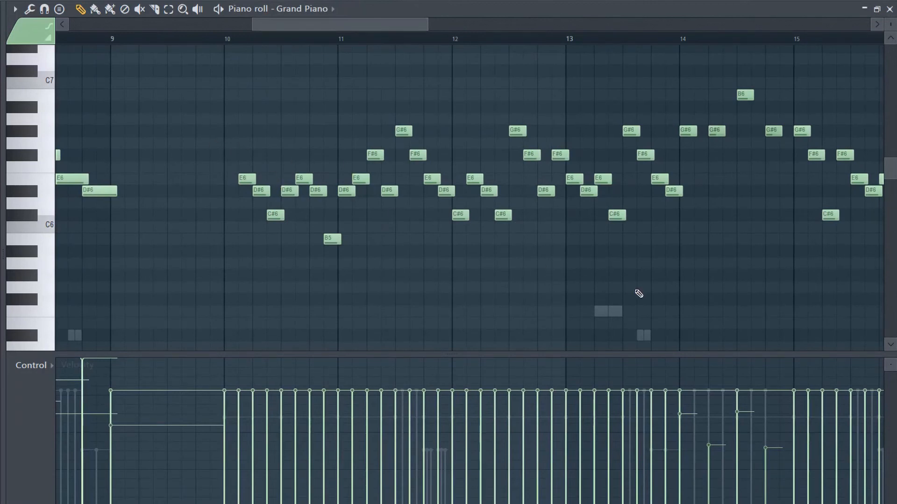
scroll(639, 294, "down", 2)
left_click(311, 9)
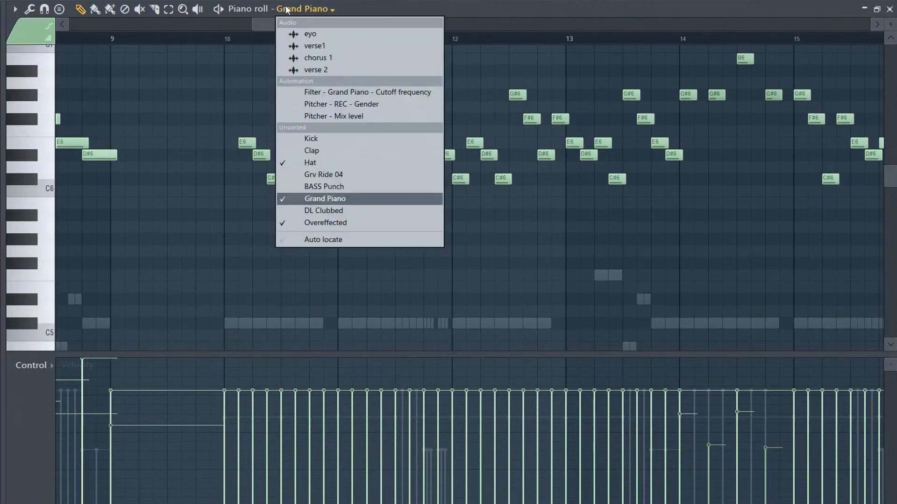
left_click(360, 223)
left_click(41, 279)
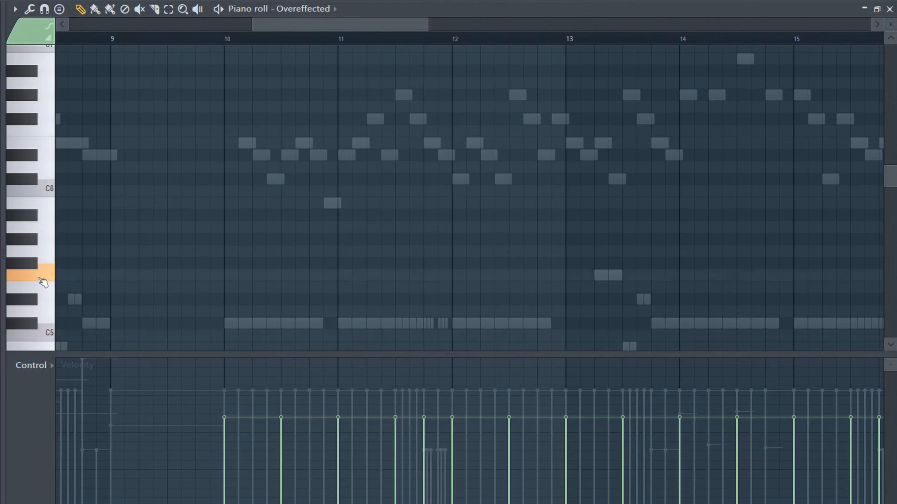
- Return to the Grand Piano channel and examine its notes and velocities from bar 11 through the section that starts at bar 25
left_click(329, 9)
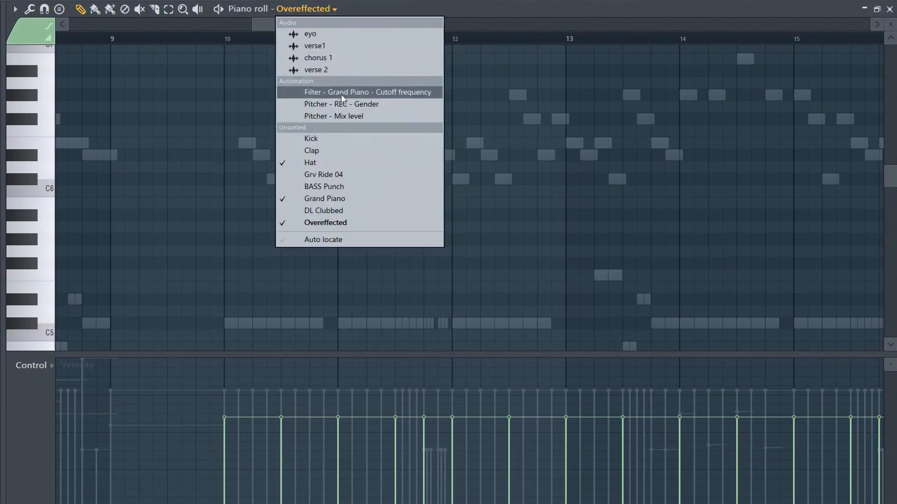
left_click(351, 201)
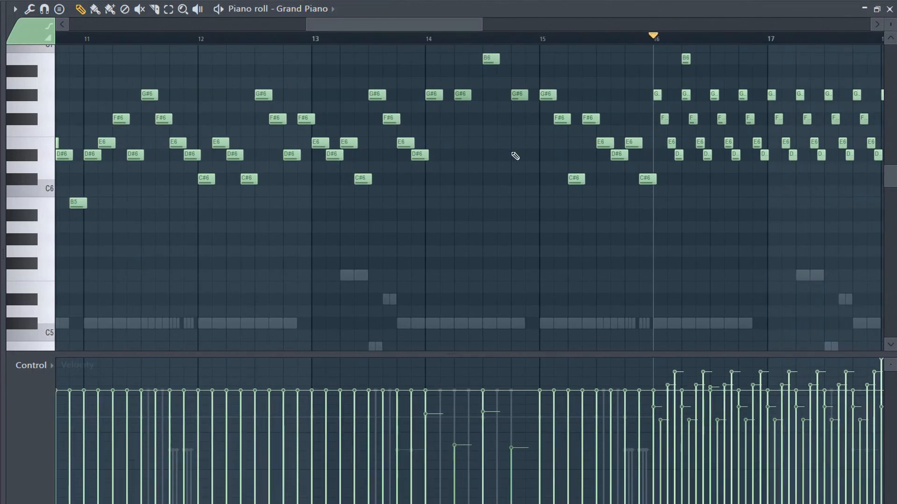
left_click_drag(452, 24, 532, 24)
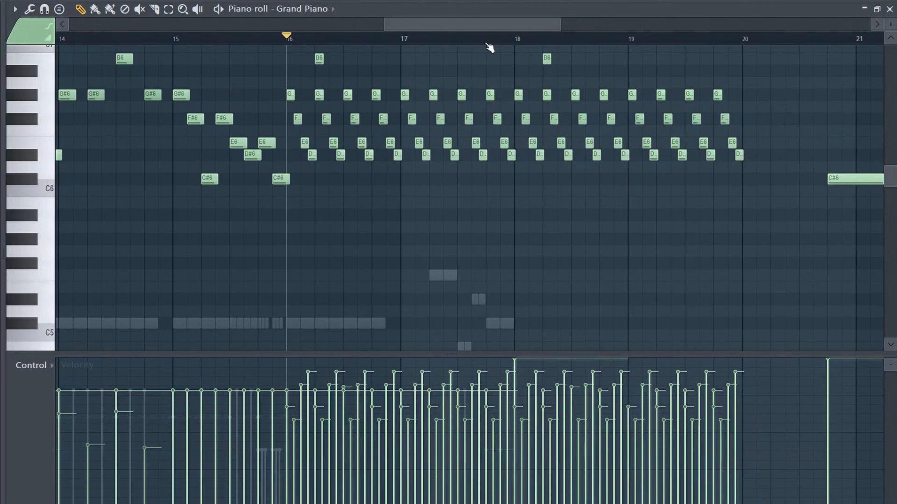
left_click_drag(480, 29, 578, 61)
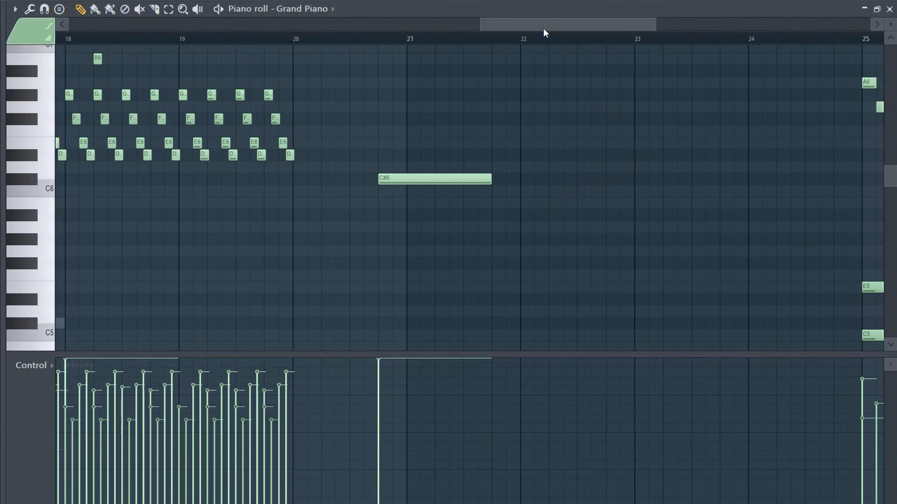
left_click_drag(543, 28, 661, 40)
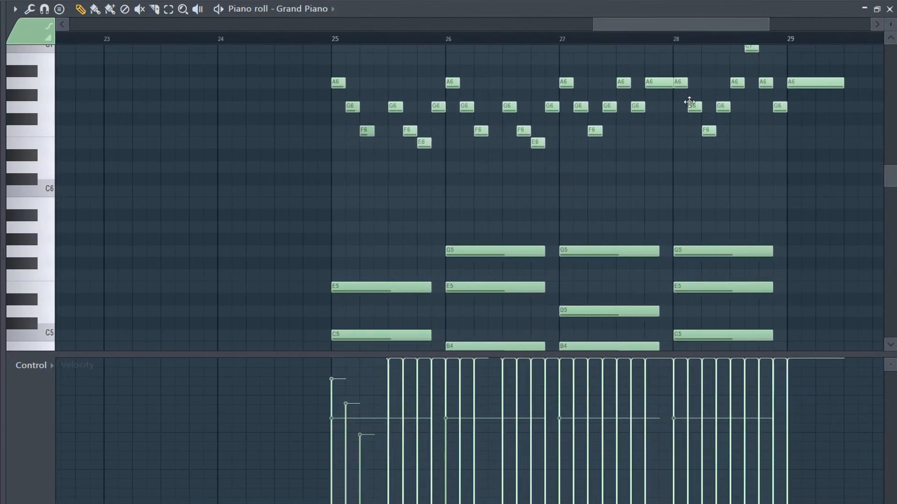
left_click_drag(621, 26, 571, 35)
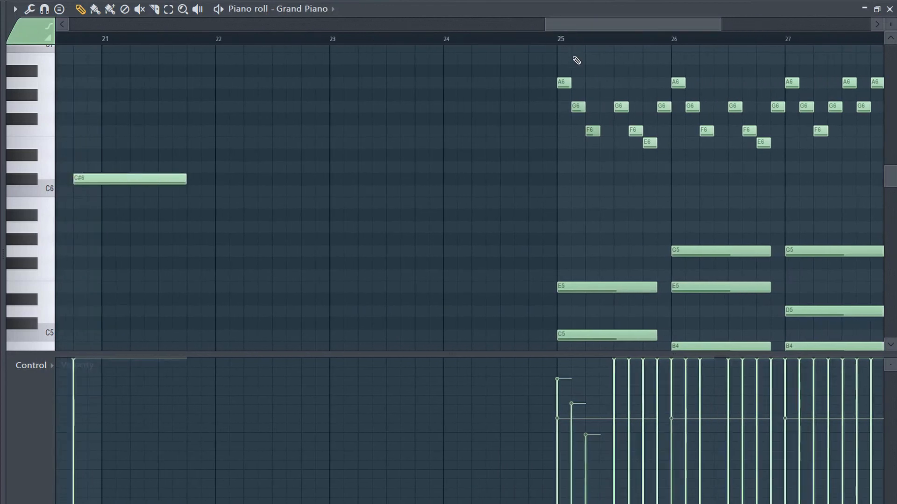